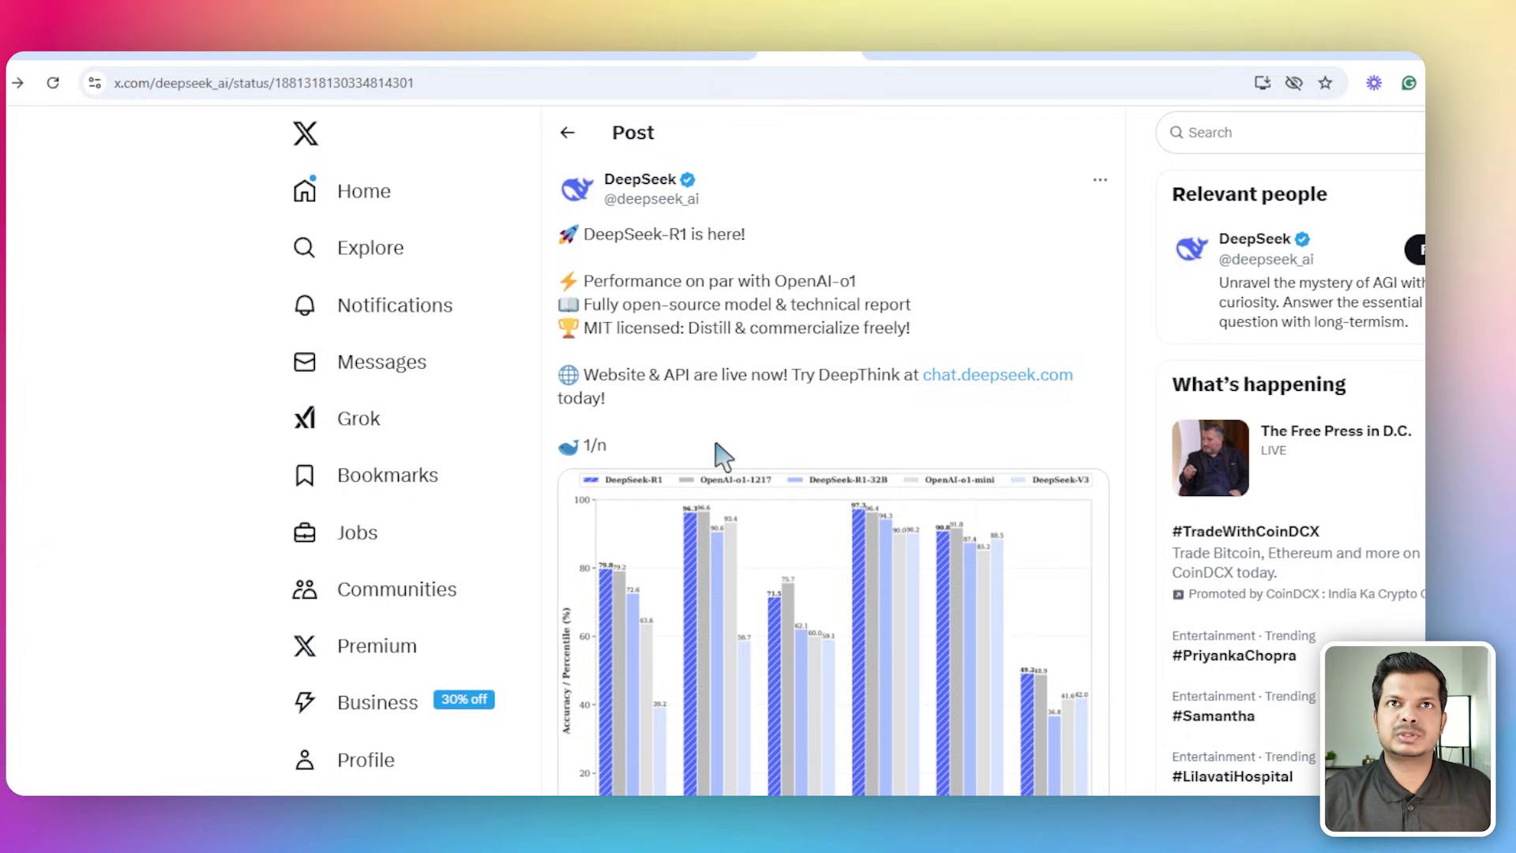
Highlight the fully open-source and on-par-with-OpenAI claims in the DeepSeek-R1 post
{"action": "left_click_drag", "start_coordinate": [584, 304], "coordinate": [771, 306]}
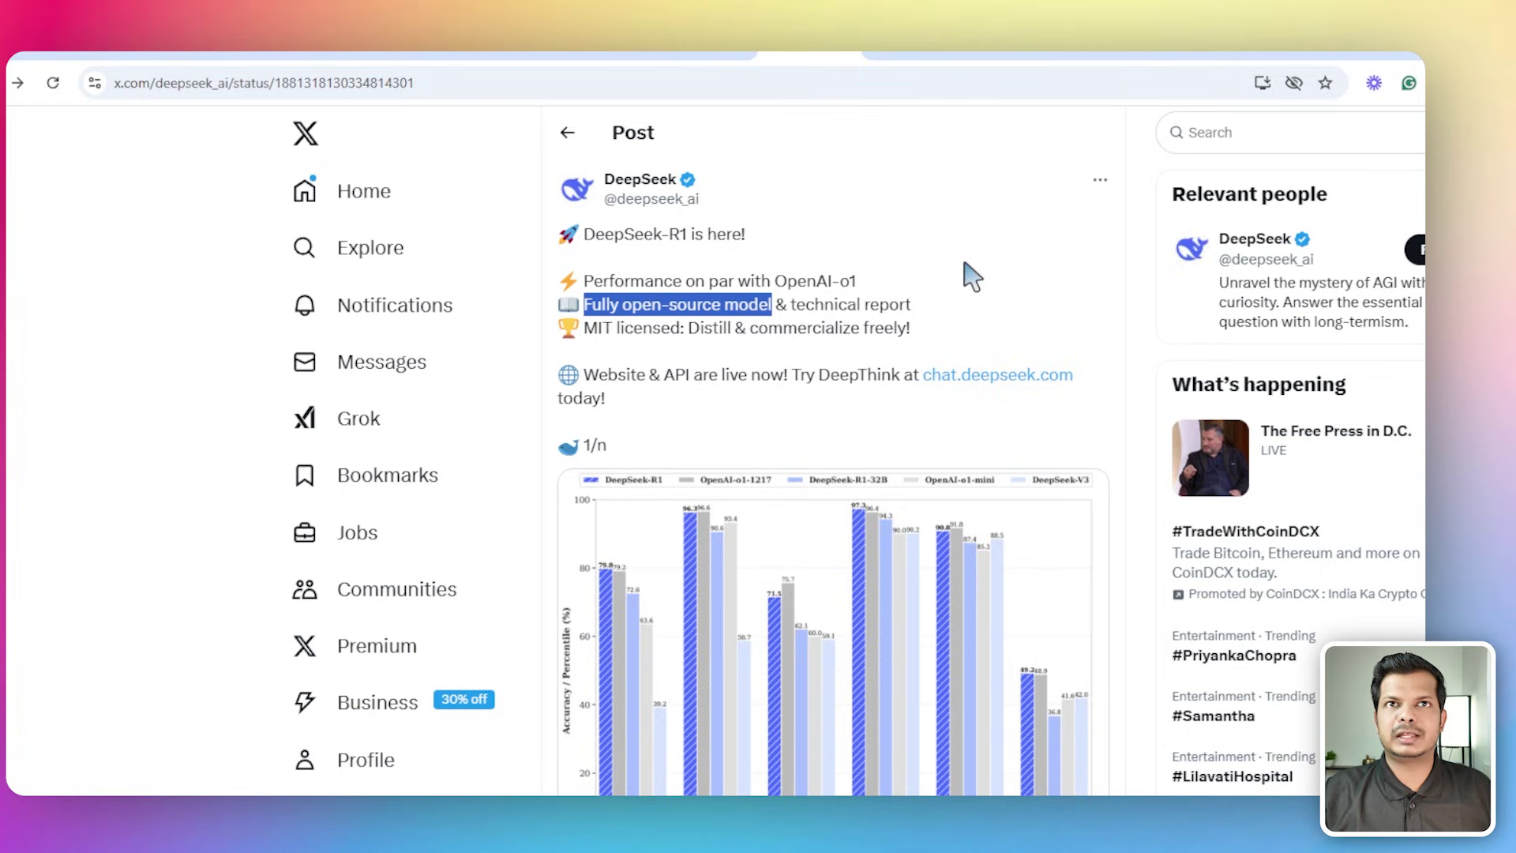
{"action": "left_click_drag", "start_coordinate": [593, 282], "coordinate": [866, 284]}
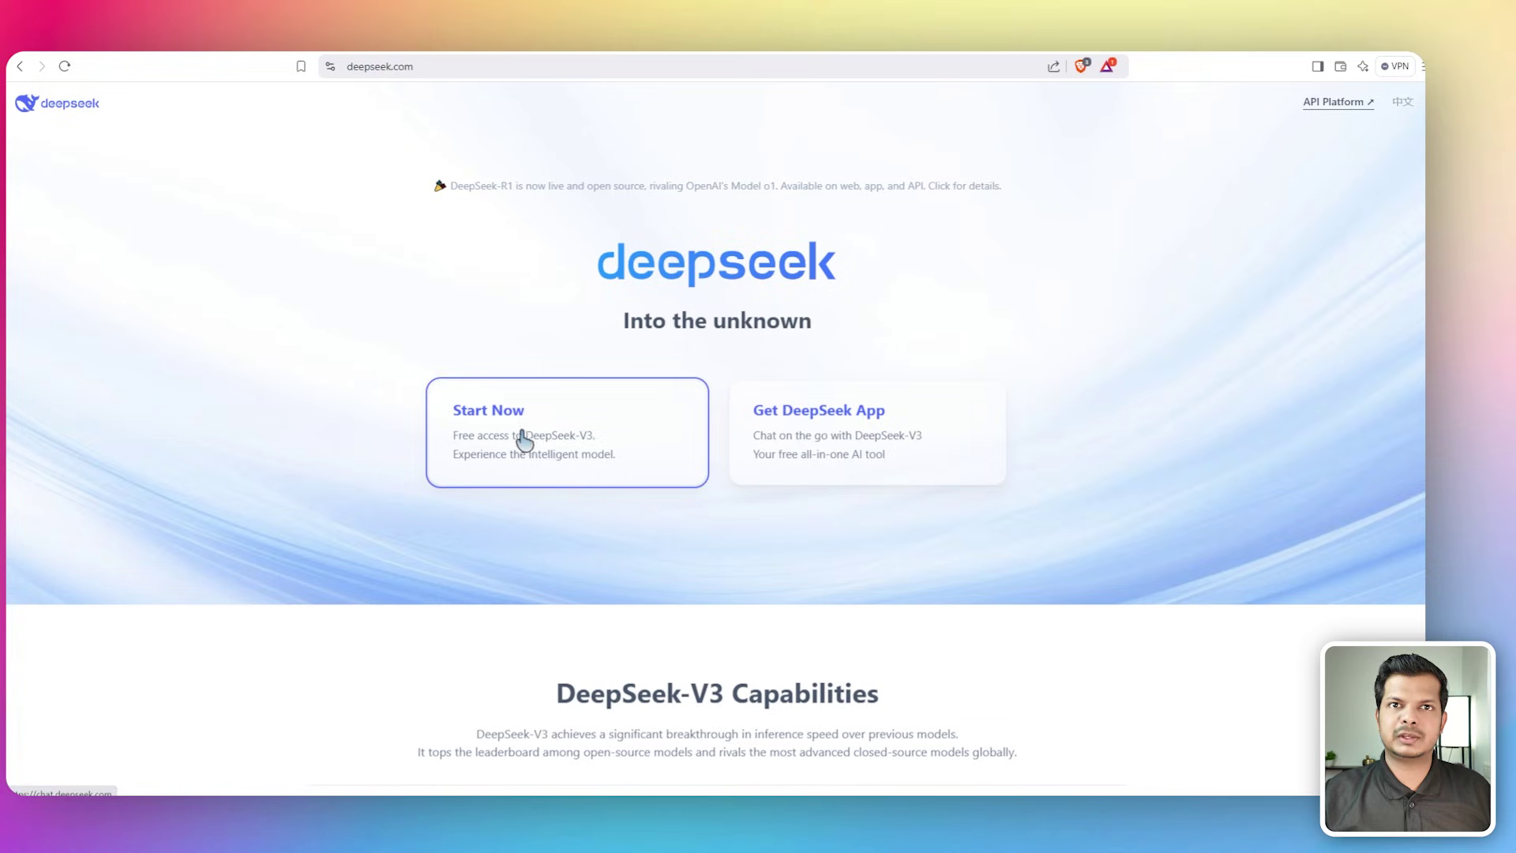
Start a DeepThink chat and send the pasted prompt for a flat HTML image-to-text site
{"action": "left_click", "coordinate": [544, 451]}
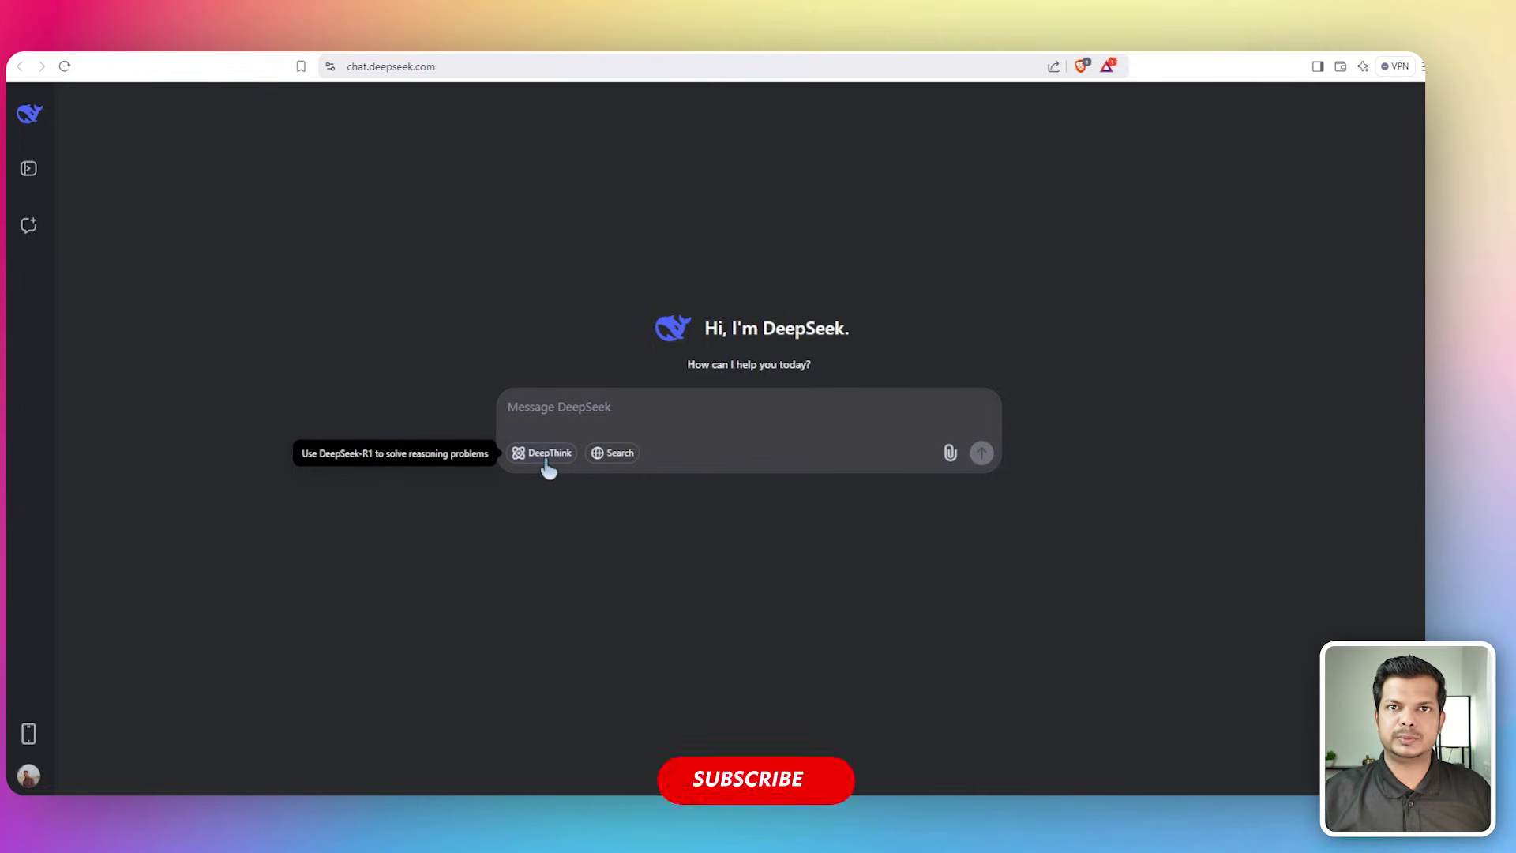
{"action": "left_click", "coordinate": [548, 455]}
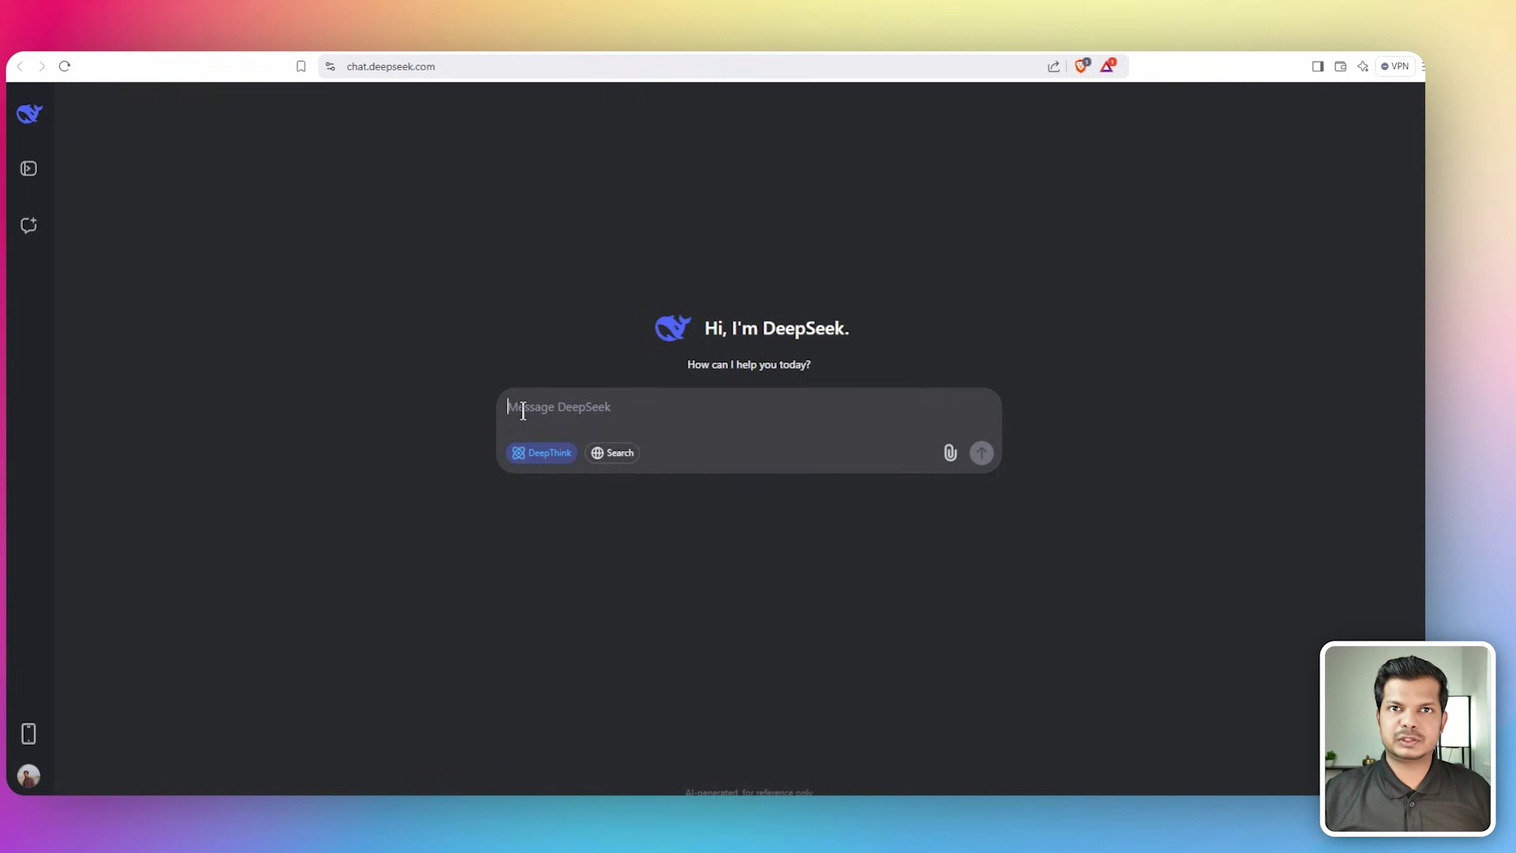
{"action": "type", "text": "Use html. Build me an image to text tool website. Keep the design modern, I do not want any card like design. Keep the ui design flat. Make sure its hasa header and footer."}
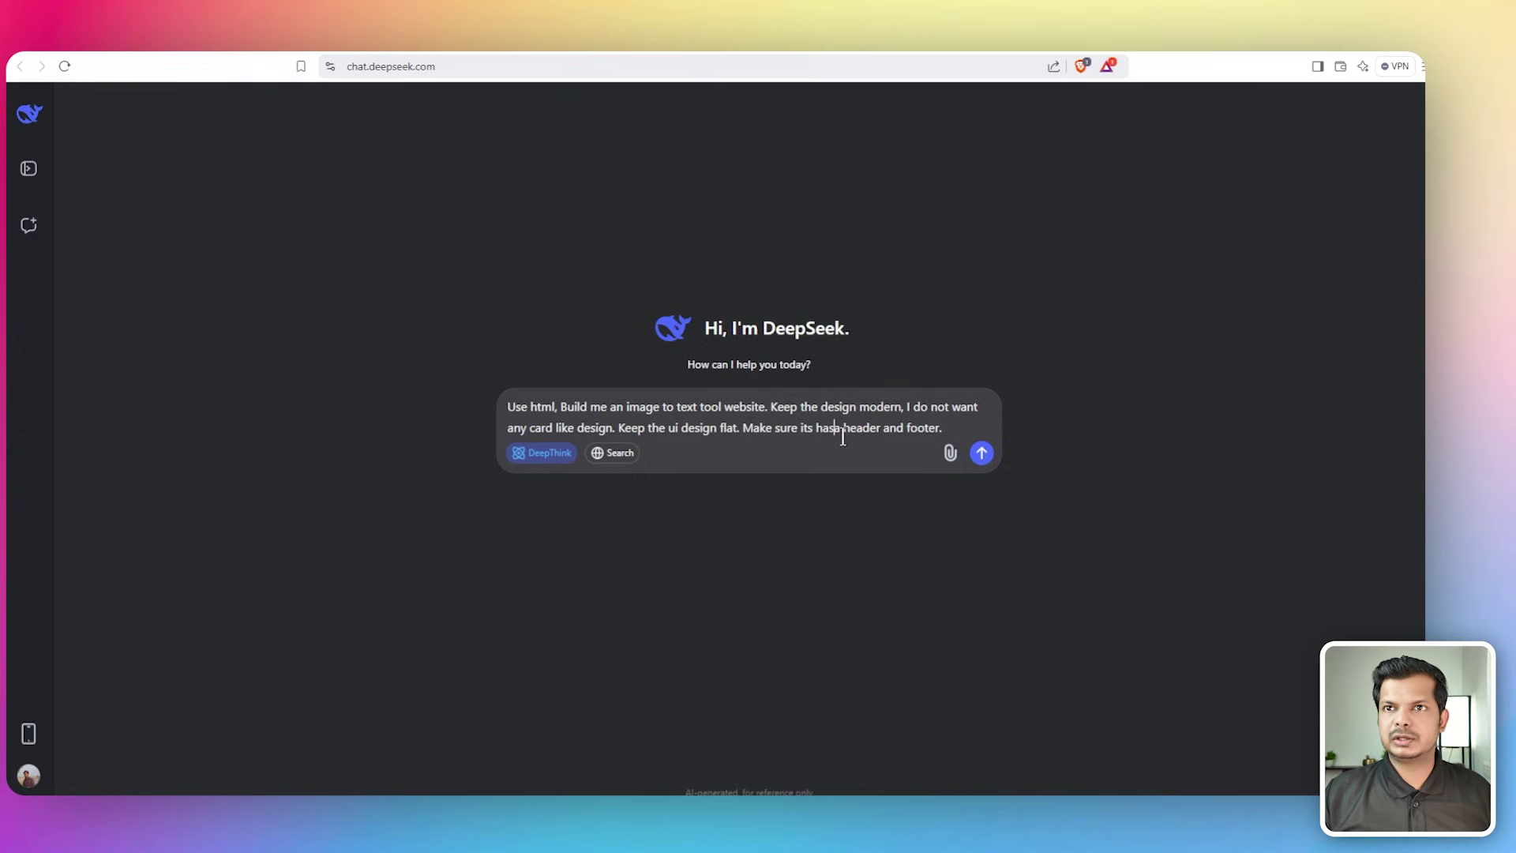
{"action": "type", "text": "a"}
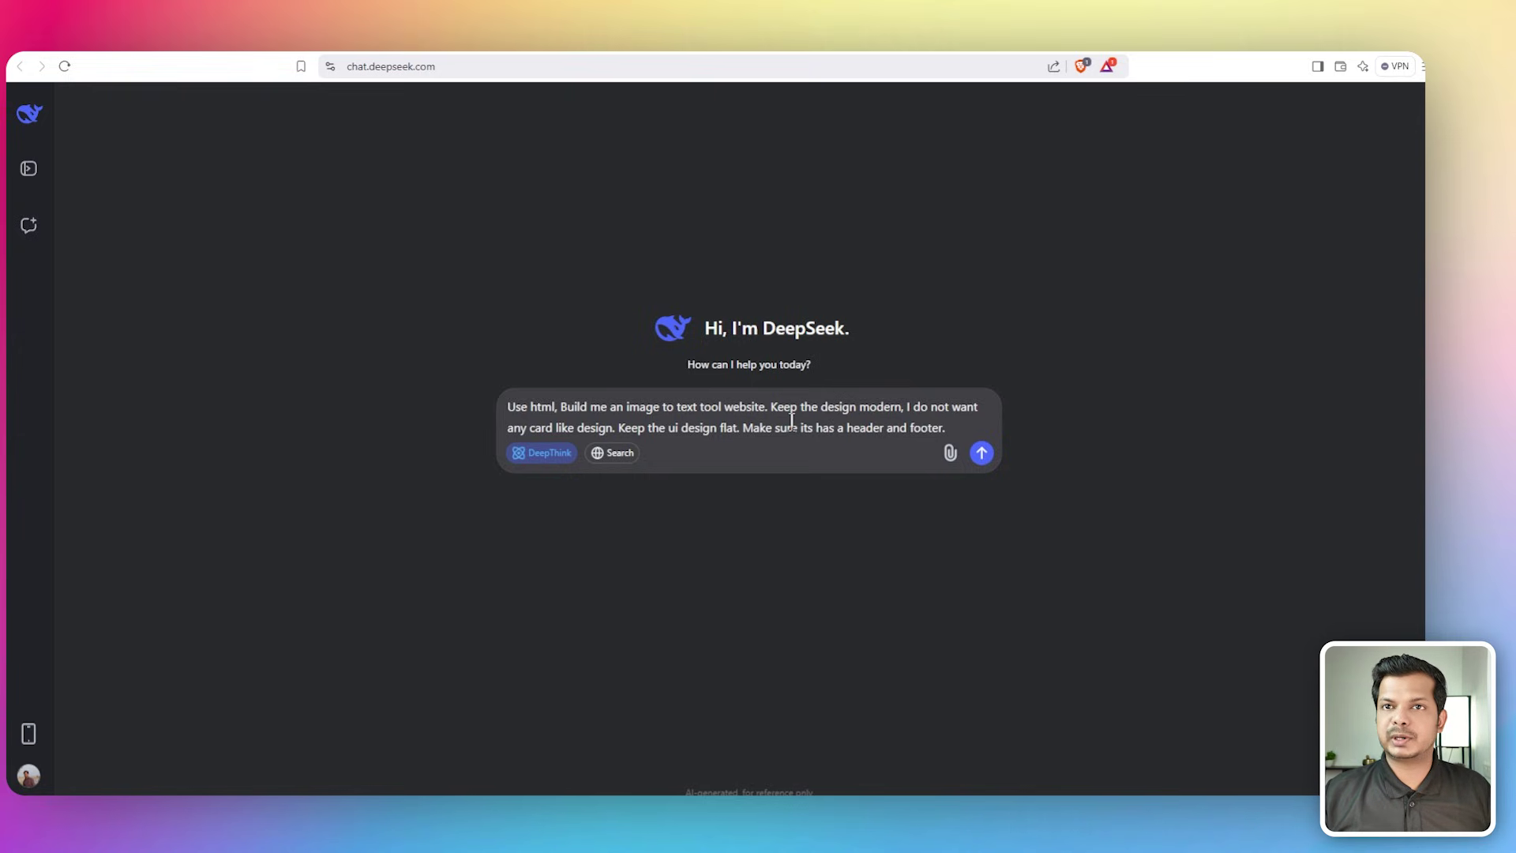
{"action": "left_click", "coordinate": [982, 456]}
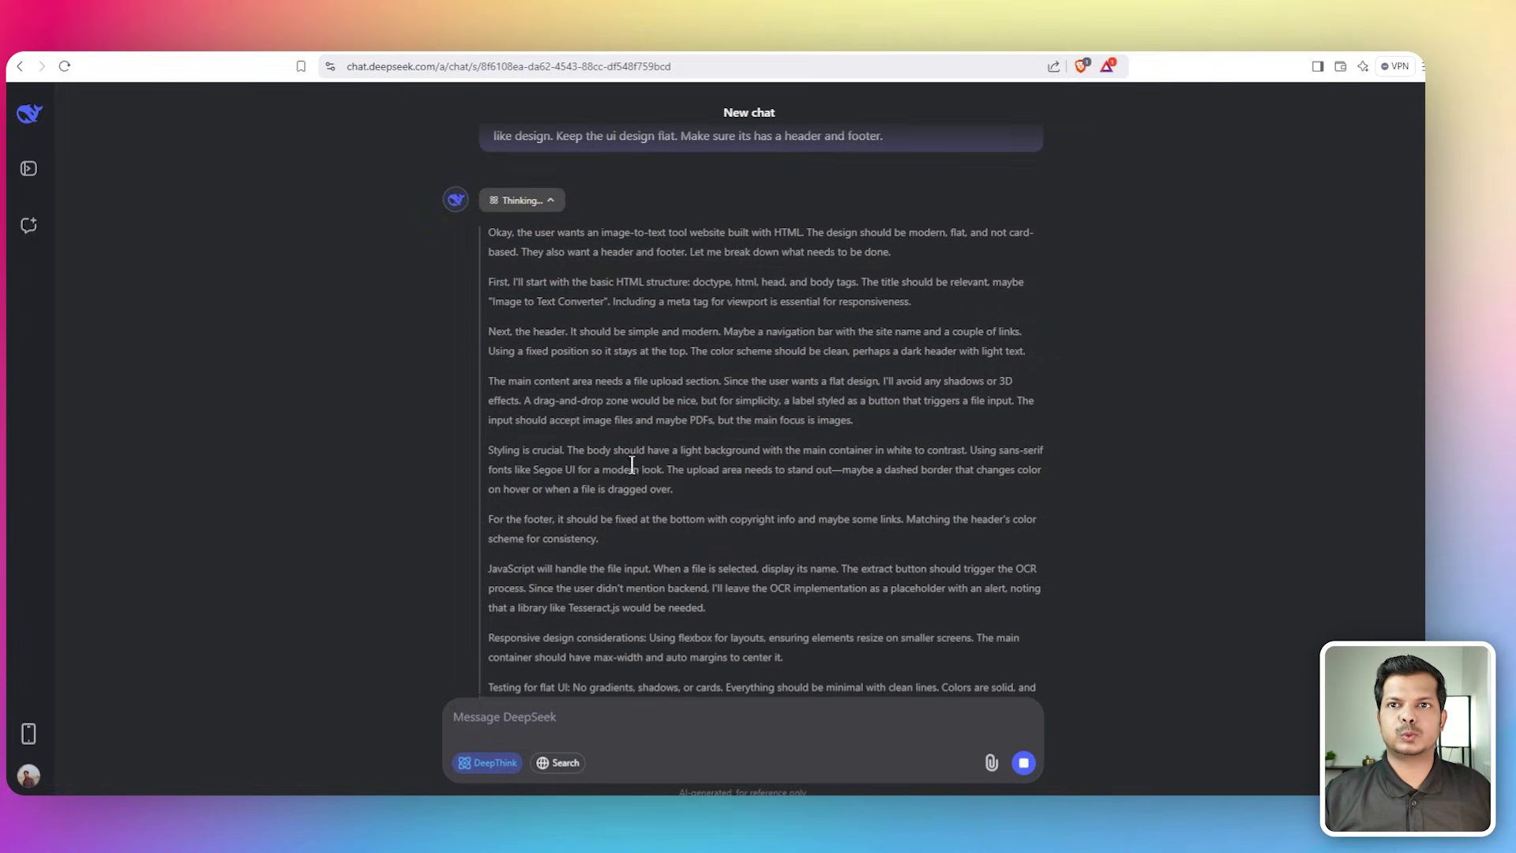
Scroll through R1's reasoning and the generated HTML code for the converter
{"action": "scroll", "coordinate": [603, 491], "scroll_direction": "up", "scroll_amount": 10}
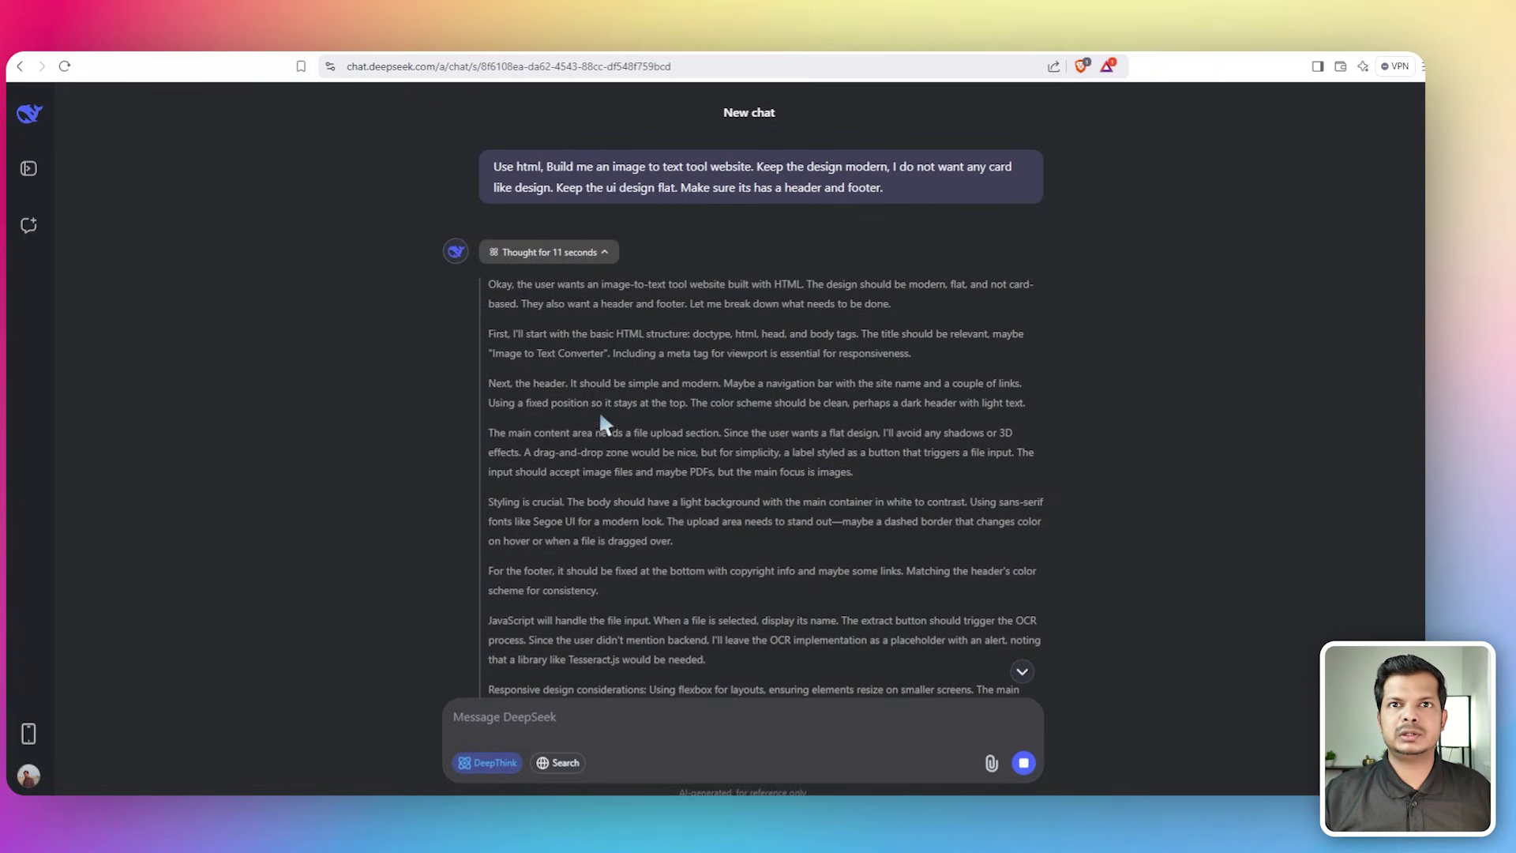
{"action": "scroll", "coordinate": [679, 426], "scroll_direction": "down", "scroll_amount": 2}
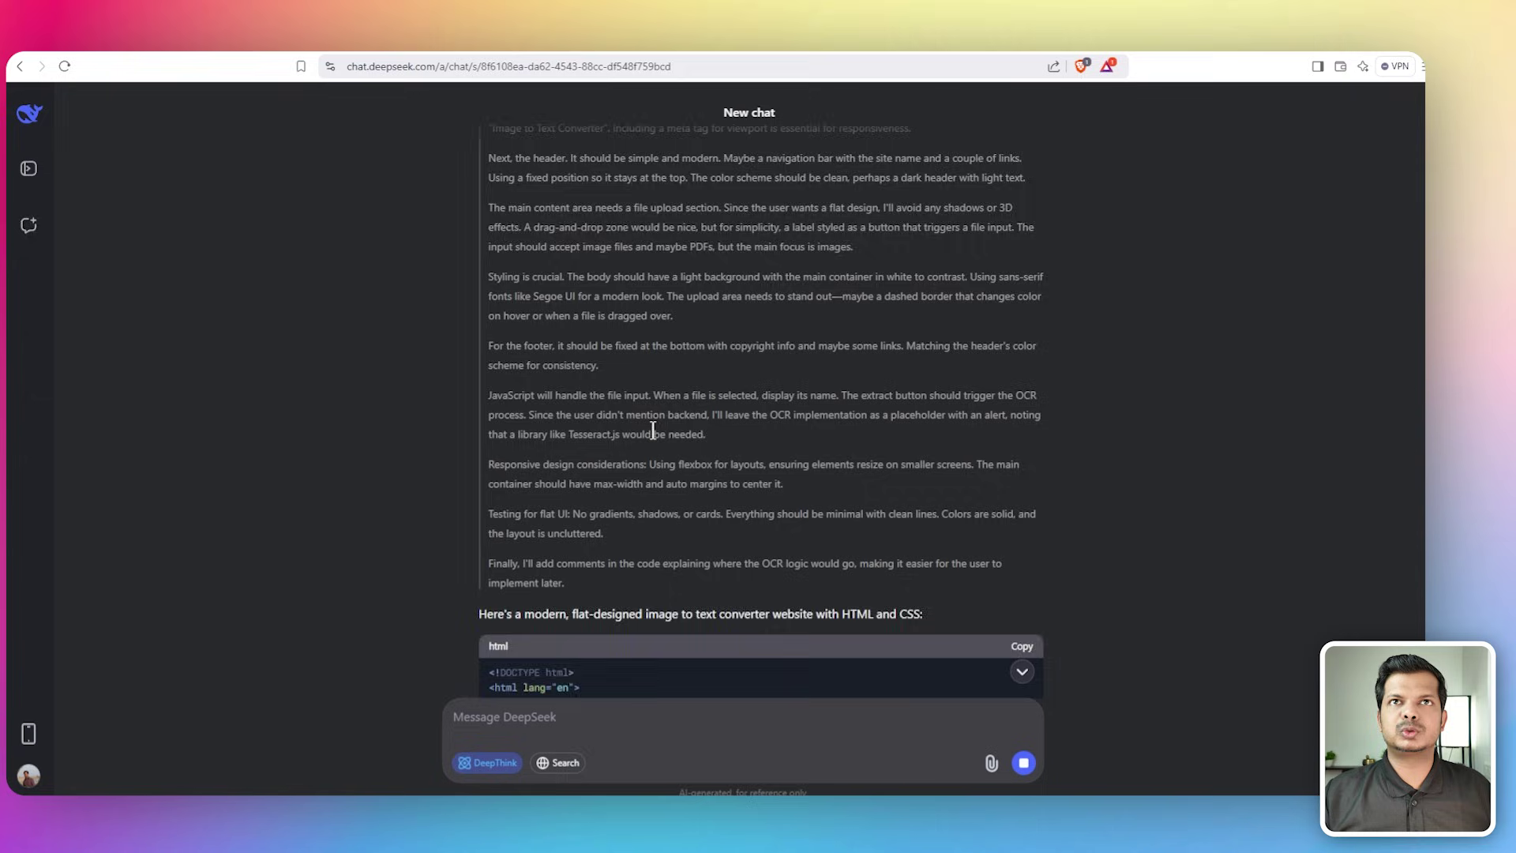
{"action": "scroll", "coordinate": [600, 418], "scroll_direction": "up", "scroll_amount": 10}
{"action": "scroll", "coordinate": [605, 473], "scroll_direction": "down", "scroll_amount": 5}
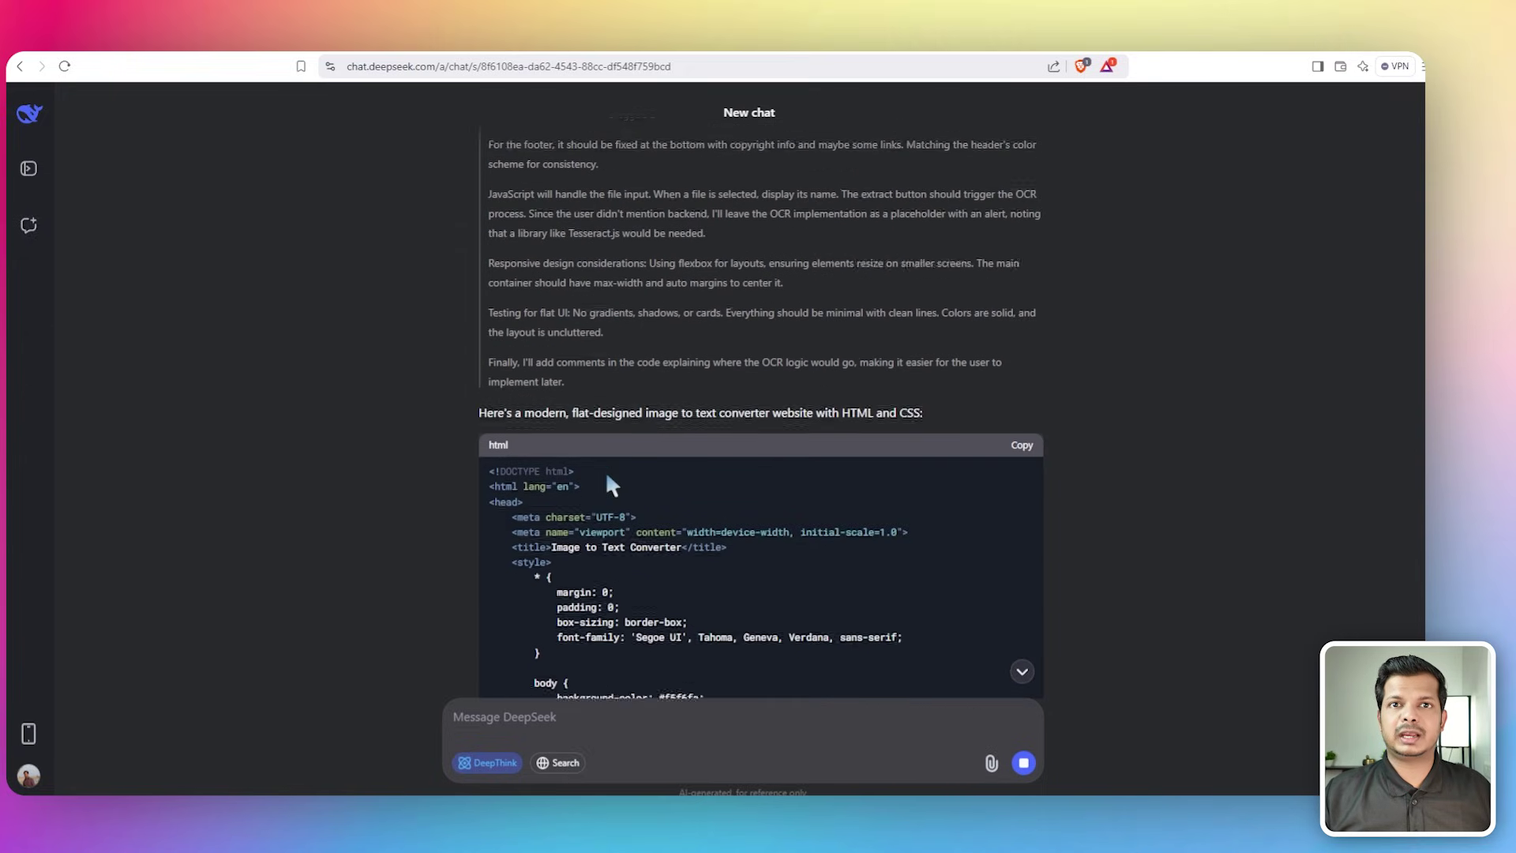
{"action": "scroll", "coordinate": [715, 545], "scroll_direction": "down", "scroll_amount": 4}
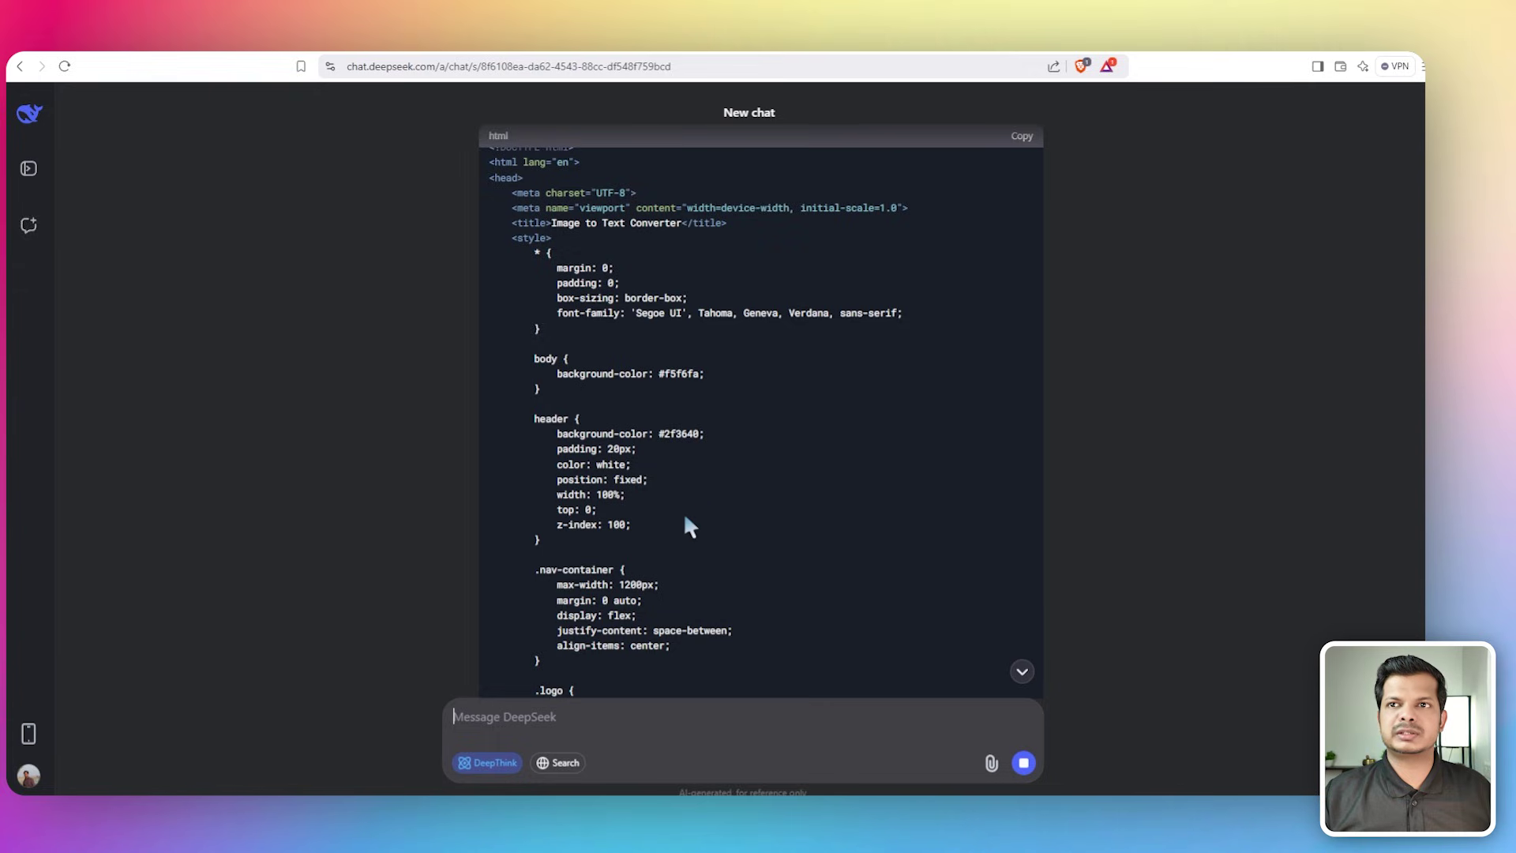
{"action": "scroll", "coordinate": [680, 512], "scroll_direction": "down", "scroll_amount": 9}
{"action": "scroll", "coordinate": [674, 507], "scroll_direction": "down", "scroll_amount": 8}
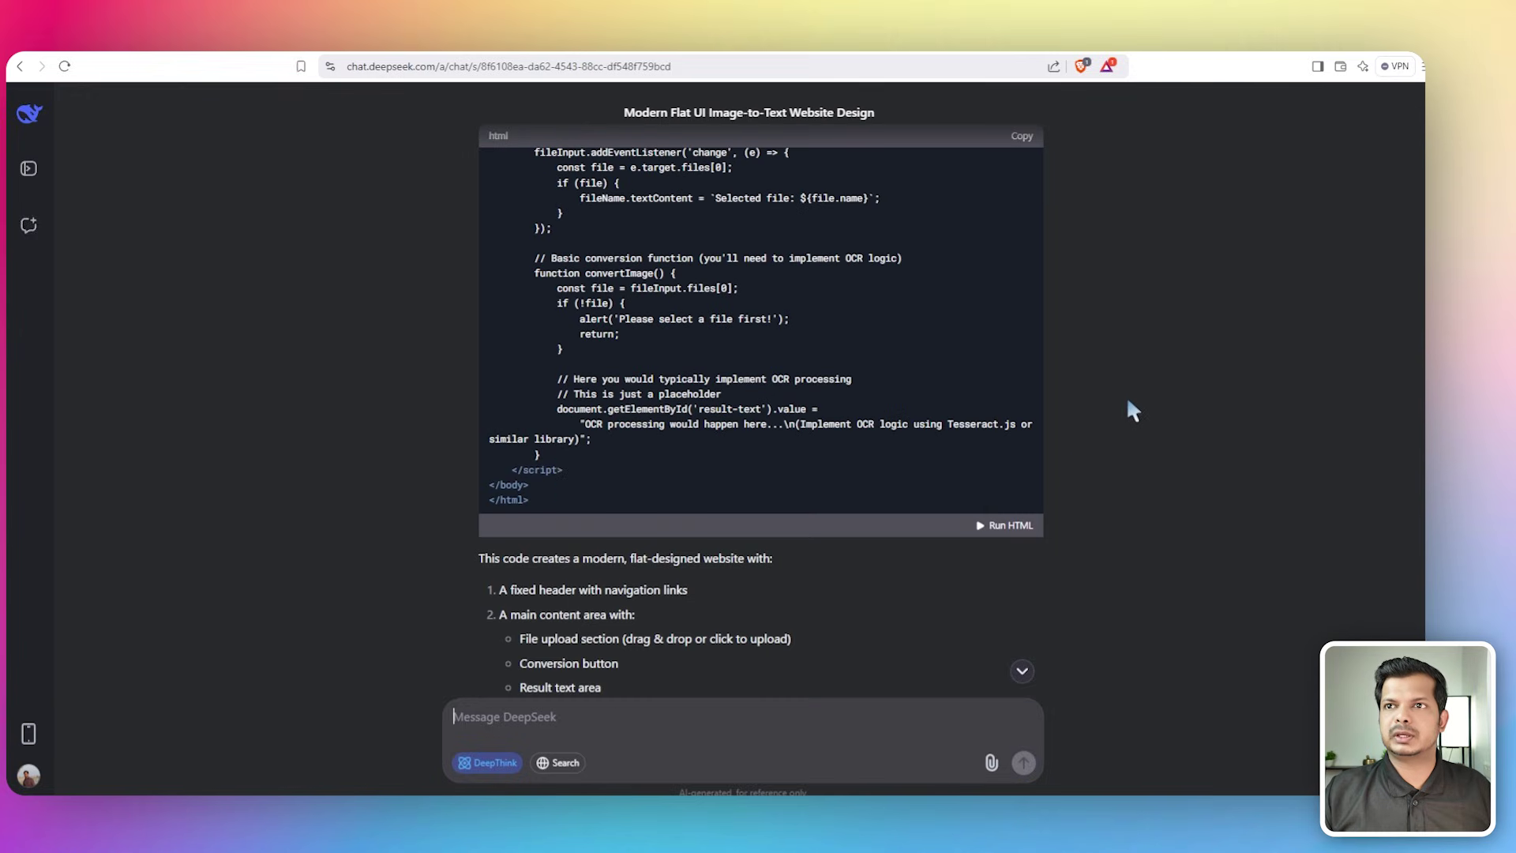
Run the generated Imag2Text HTML in the live preview
{"action": "left_click", "coordinate": [1001, 527]}
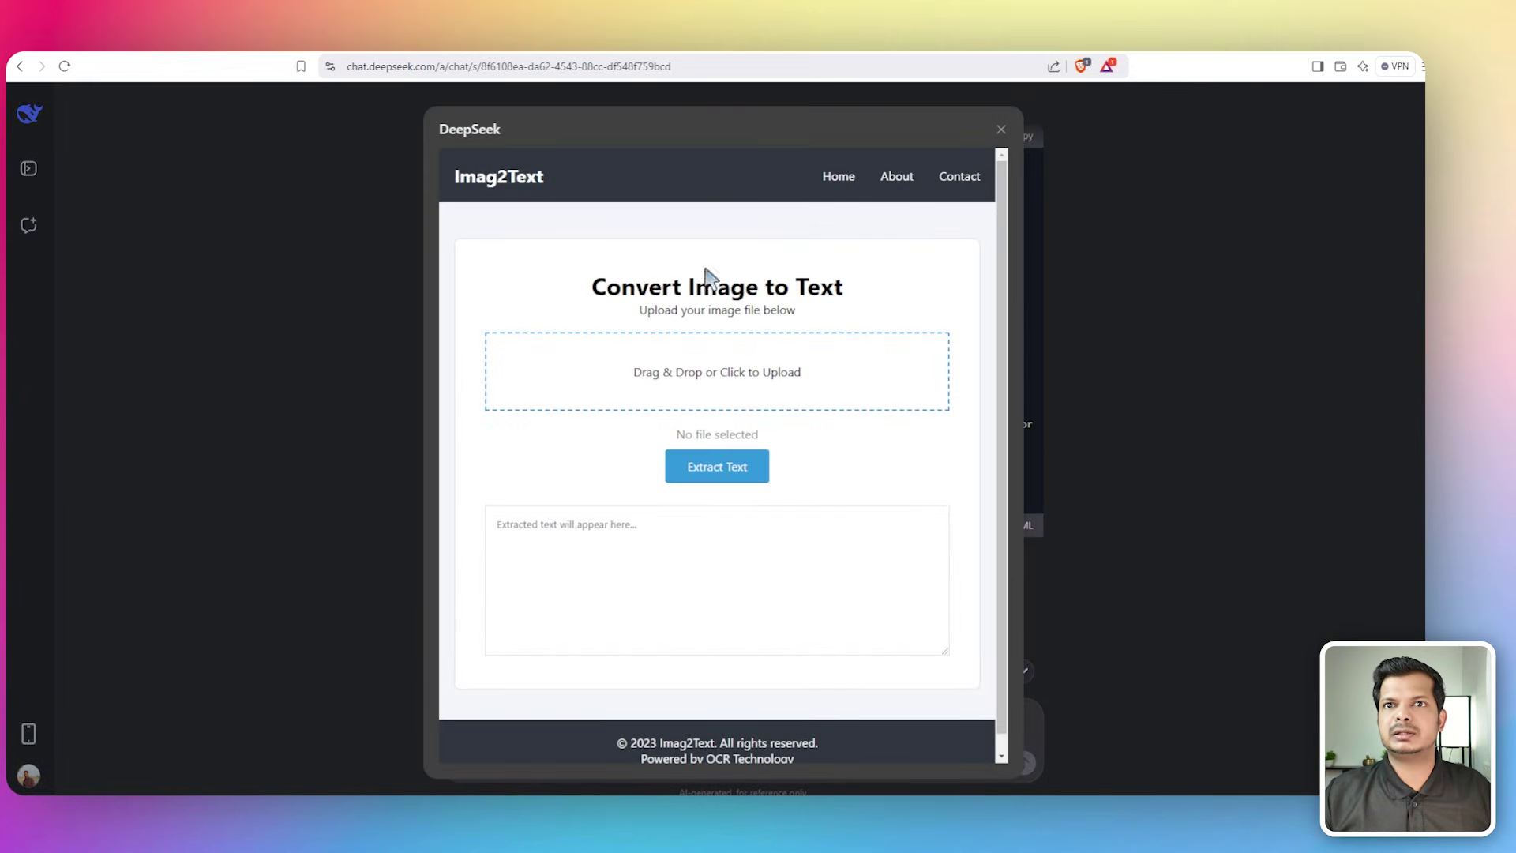
{"action": "scroll", "coordinate": [714, 505], "scroll_direction": "down", "scroll_amount": 1}
{"action": "scroll", "coordinate": [829, 442], "scroll_direction": "up", "scroll_amount": 1}
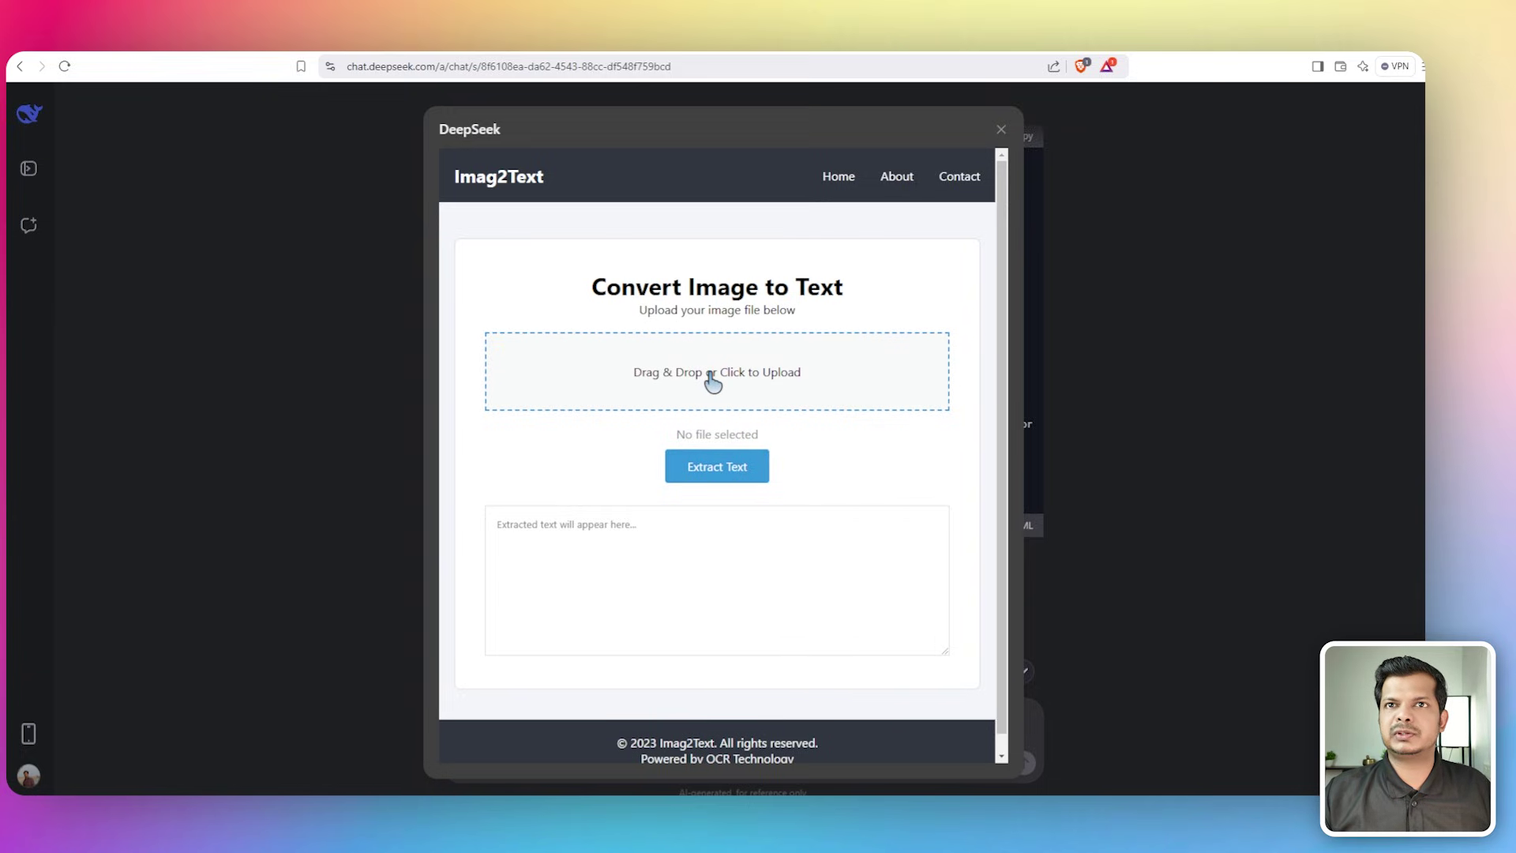
Upload GhvH9szaYAAuuqQ.jpg, extract its text, and select the placeholder OCR output
{"action": "left_click", "coordinate": [734, 386]}
{"action": "left_click", "coordinate": [375, 432]}
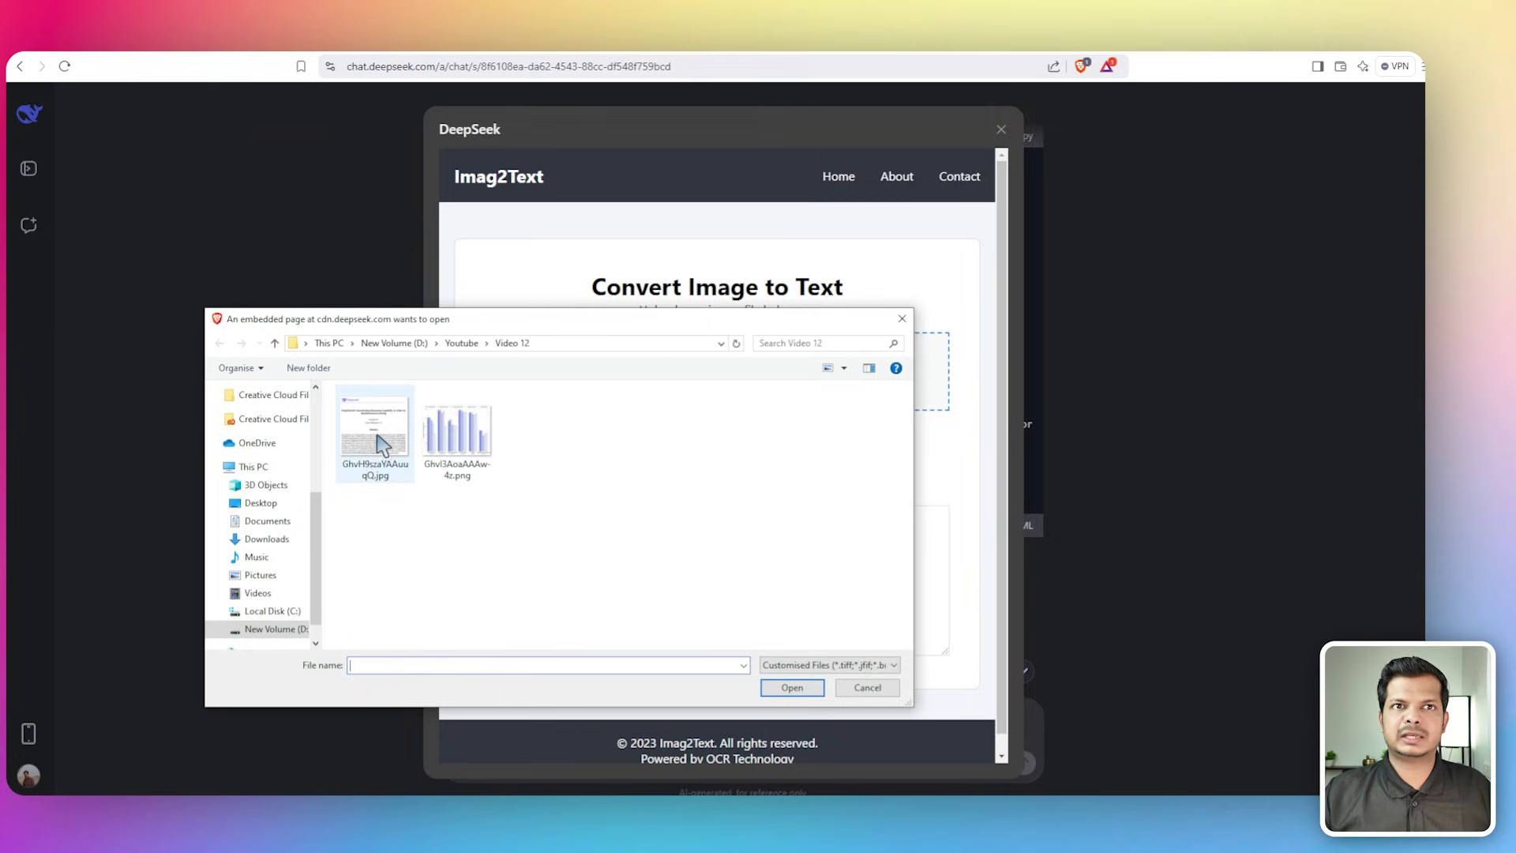
{"action": "left_click", "coordinate": [790, 688]}
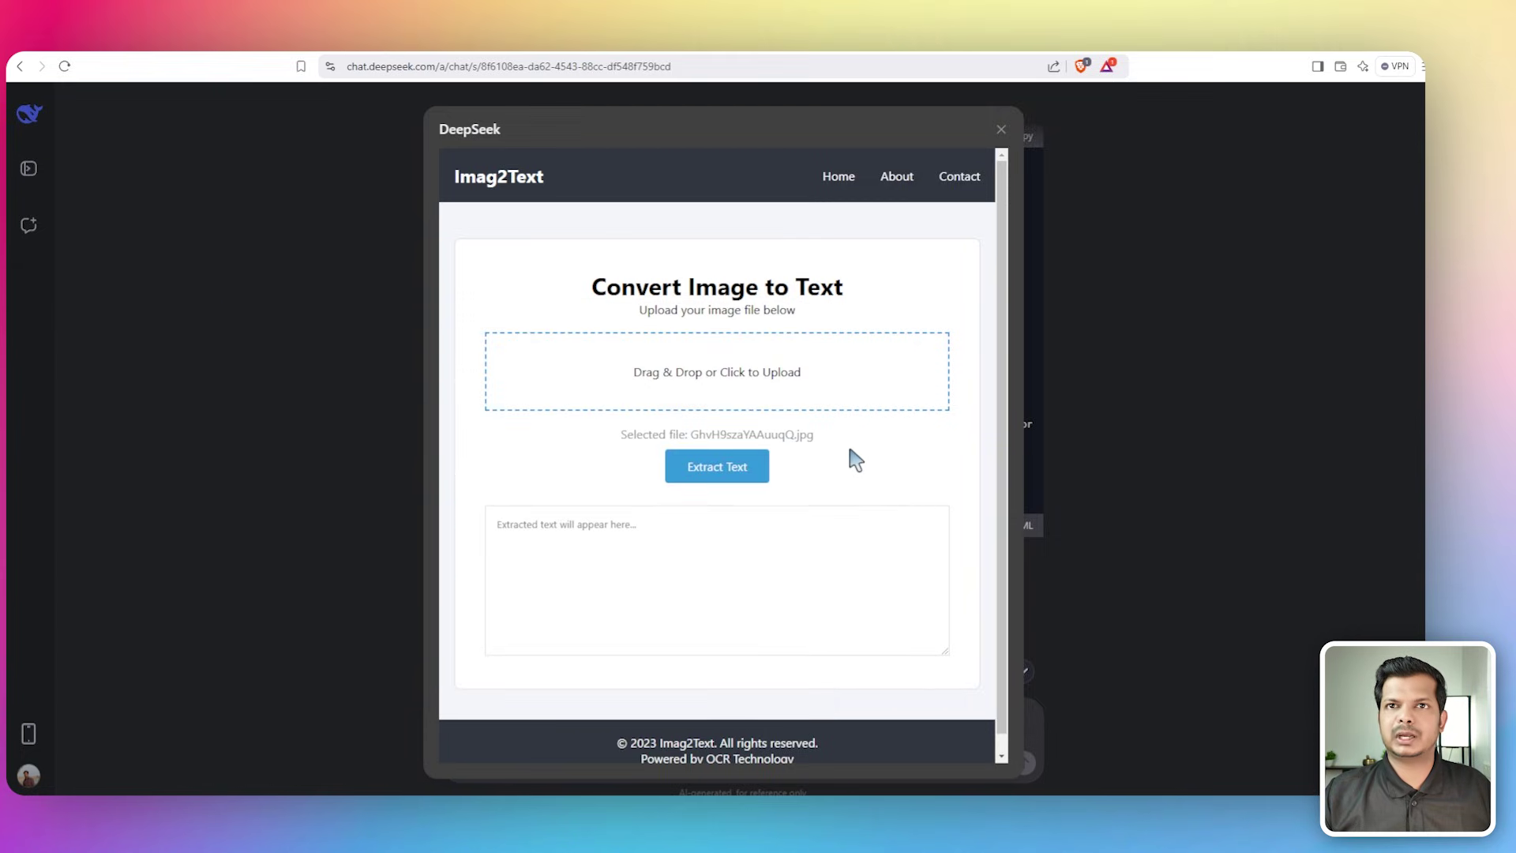
{"action": "left_click", "coordinate": [723, 475]}
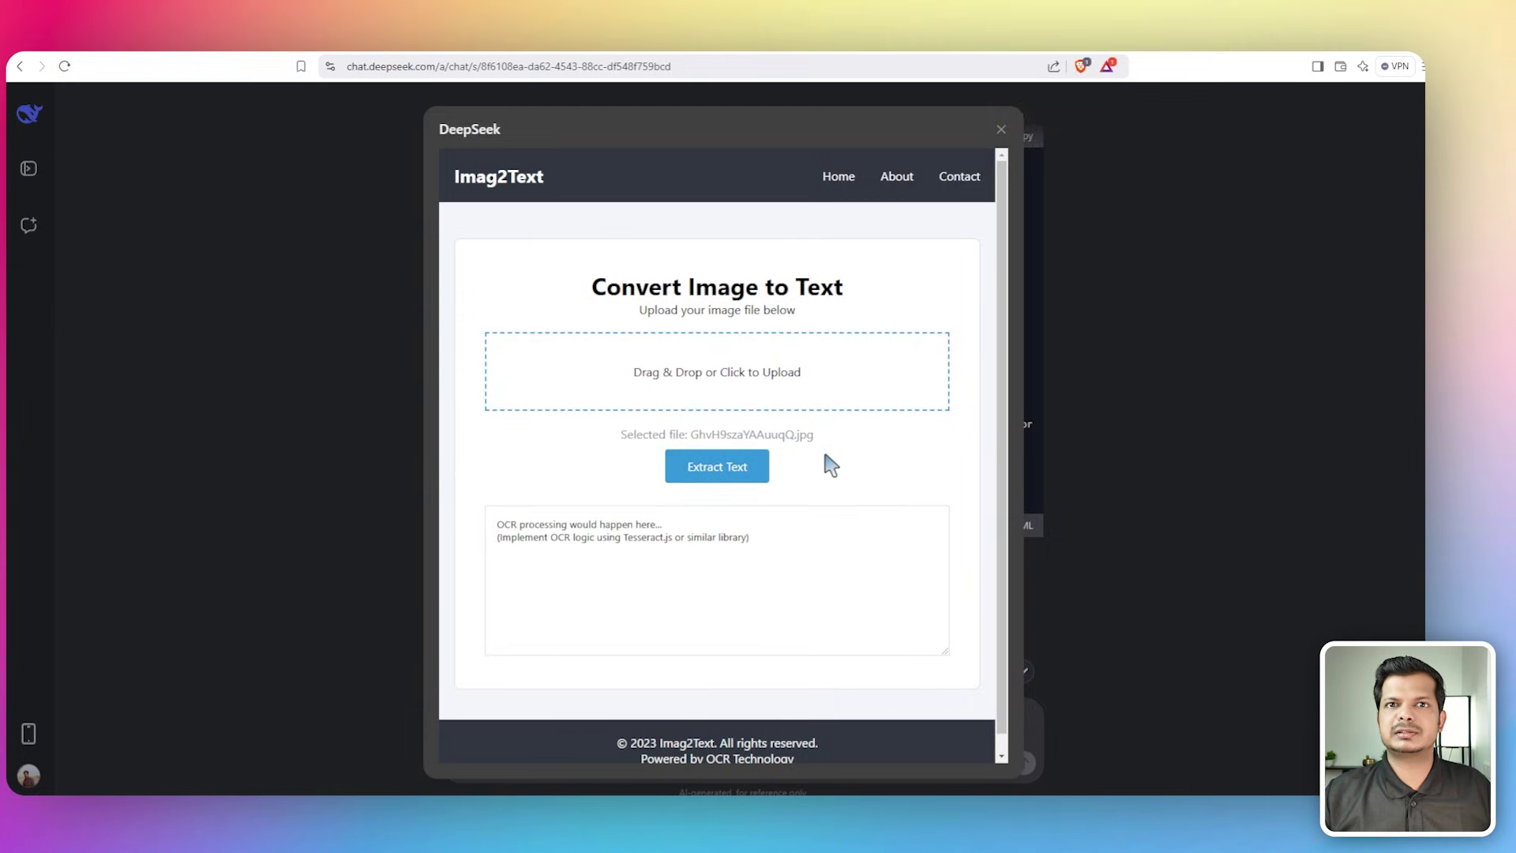
{"action": "left_click_drag", "start_coordinate": [748, 537], "coordinate": [493, 529]}
{"action": "key", "text": "ctrl+c"}
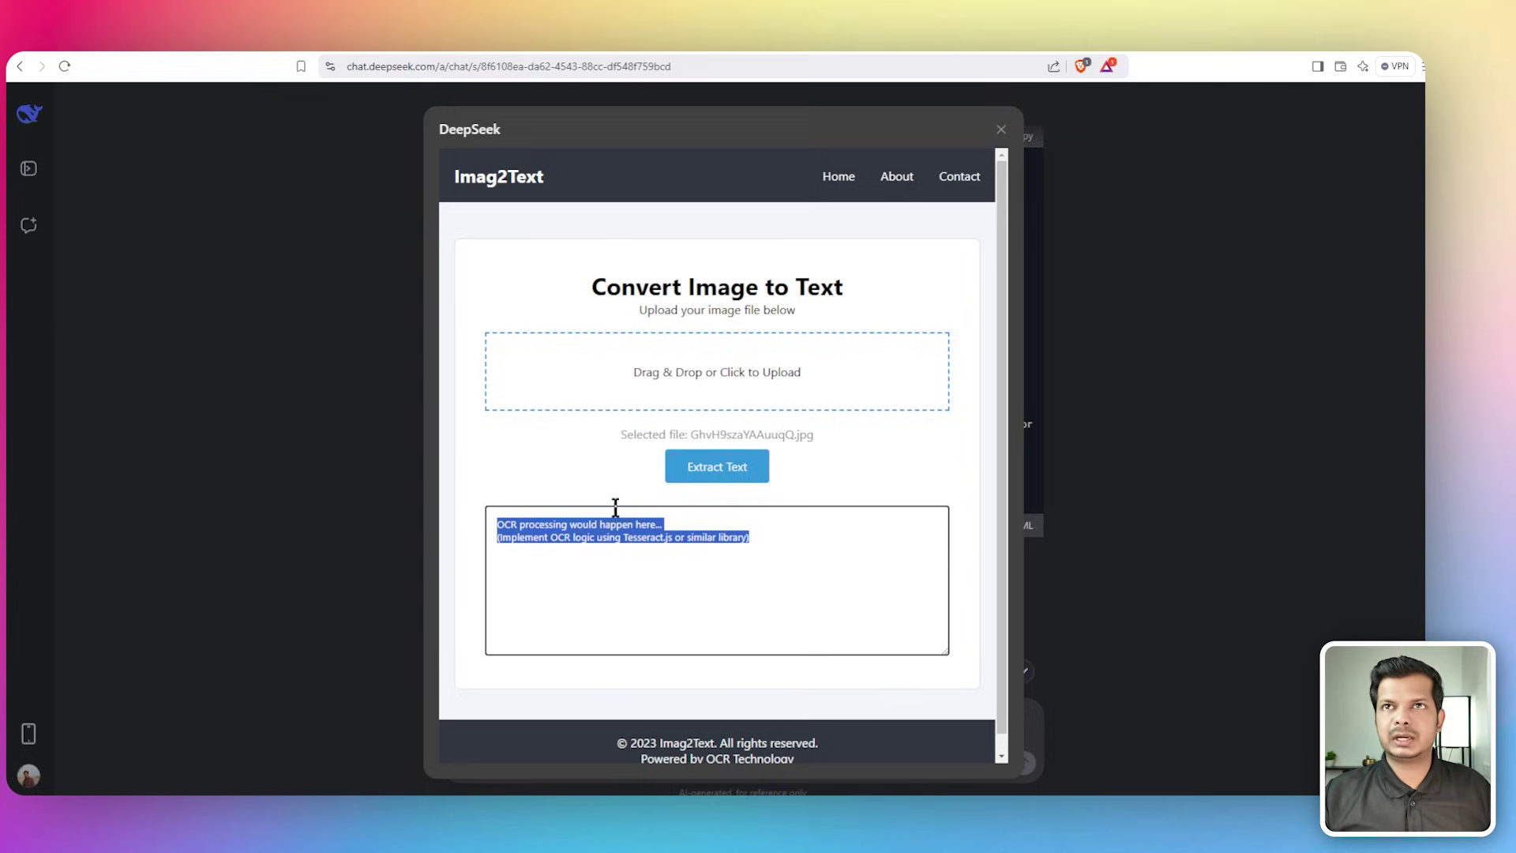
Send the copied placeholder OCR output back to DeepSeek as a message
{"action": "left_click", "coordinate": [1000, 130]}
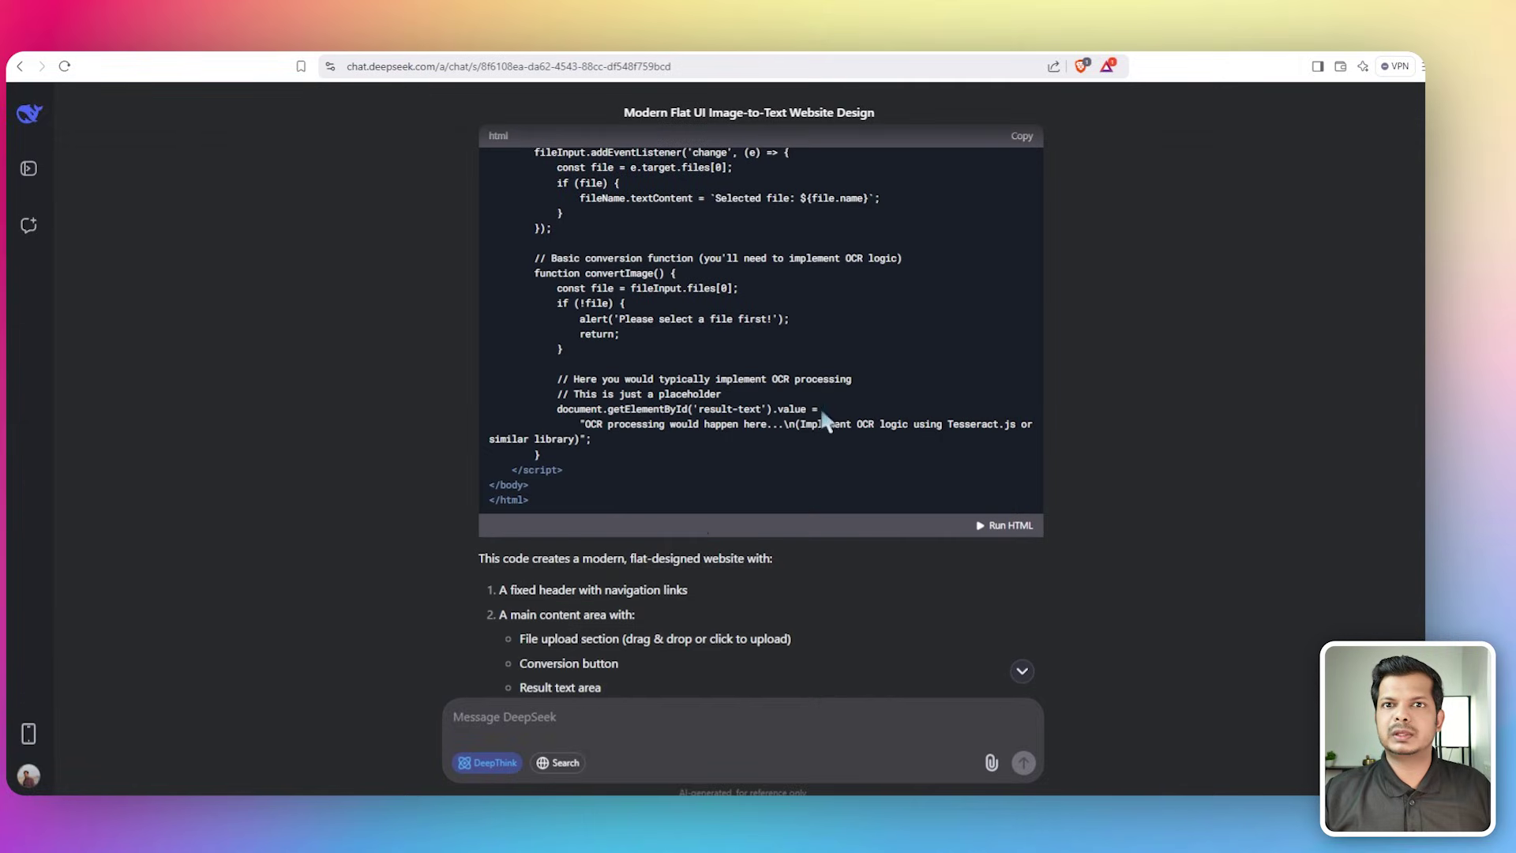
{"action": "left_click", "coordinate": [577, 714]}
{"action": "key", "text": "ctrl+v"}
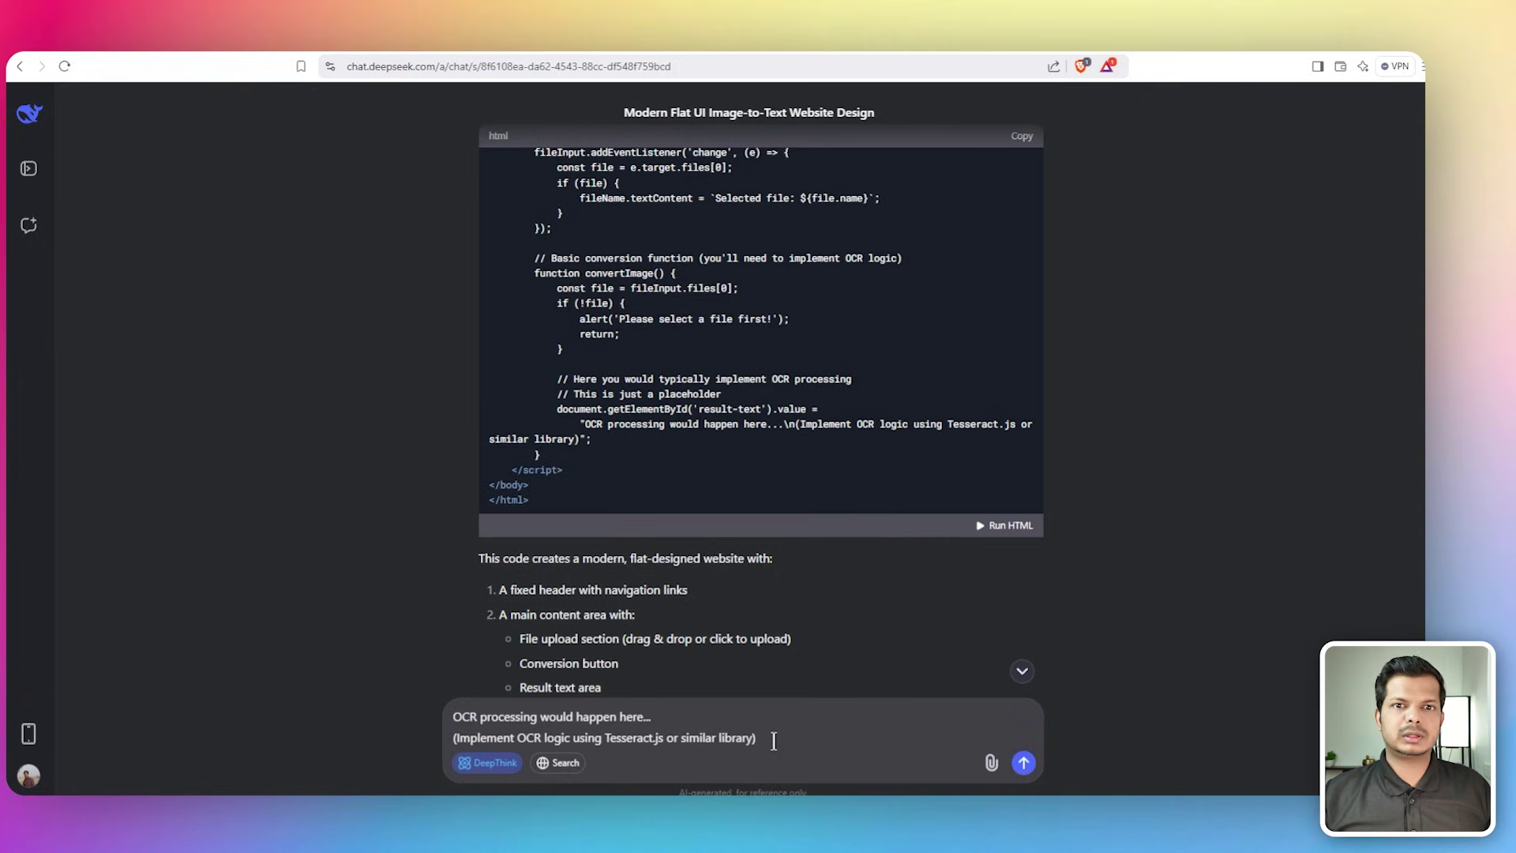
{"action": "key", "text": "Return"}
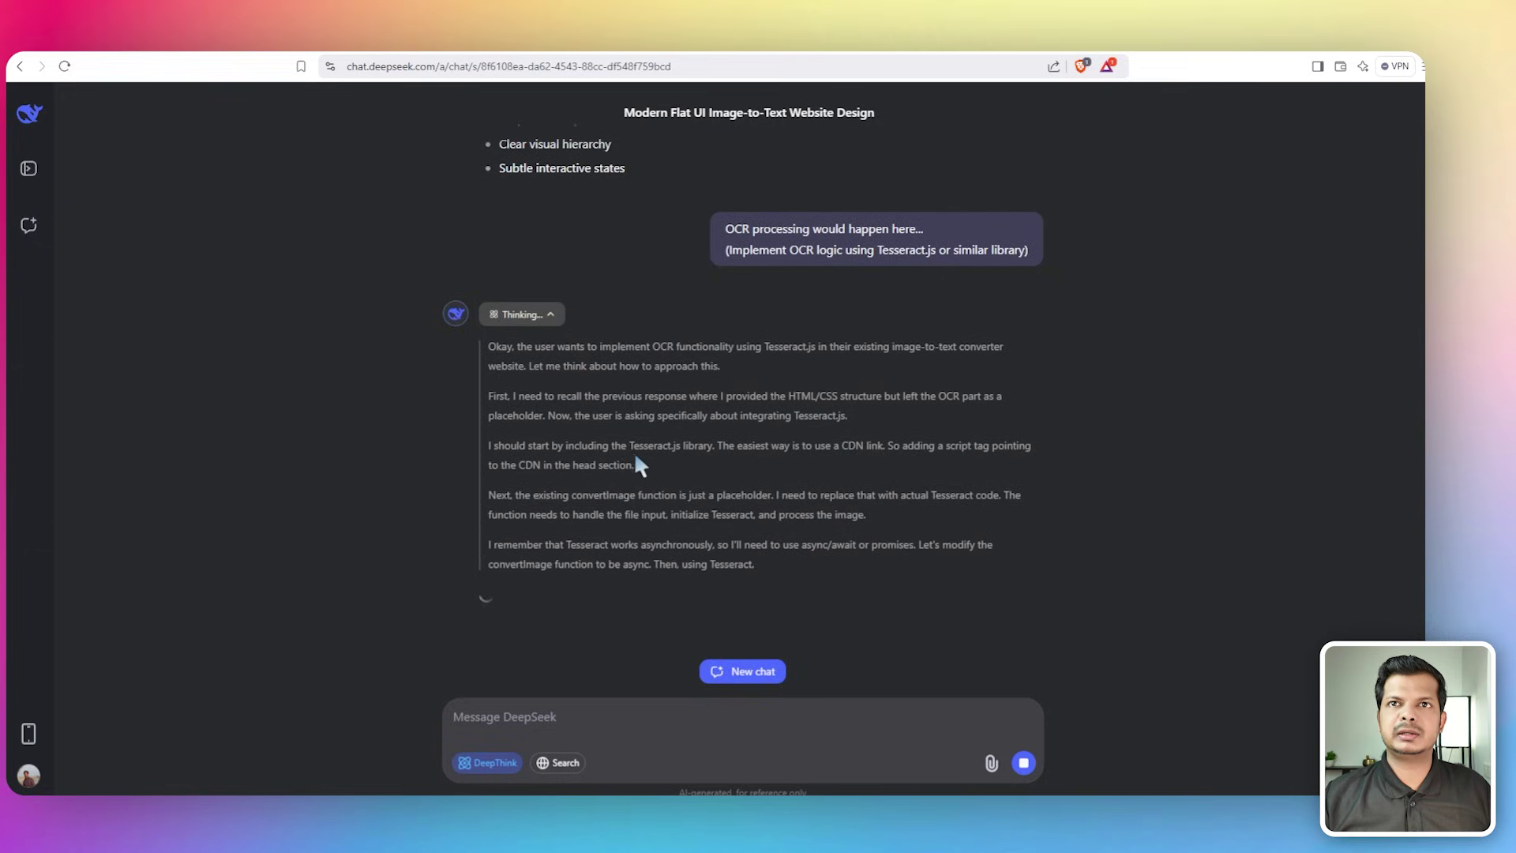
Scroll through DeepSeek's reply and its code block
{"action": "scroll", "coordinate": [650, 409], "scroll_direction": "up", "scroll_amount": 5}
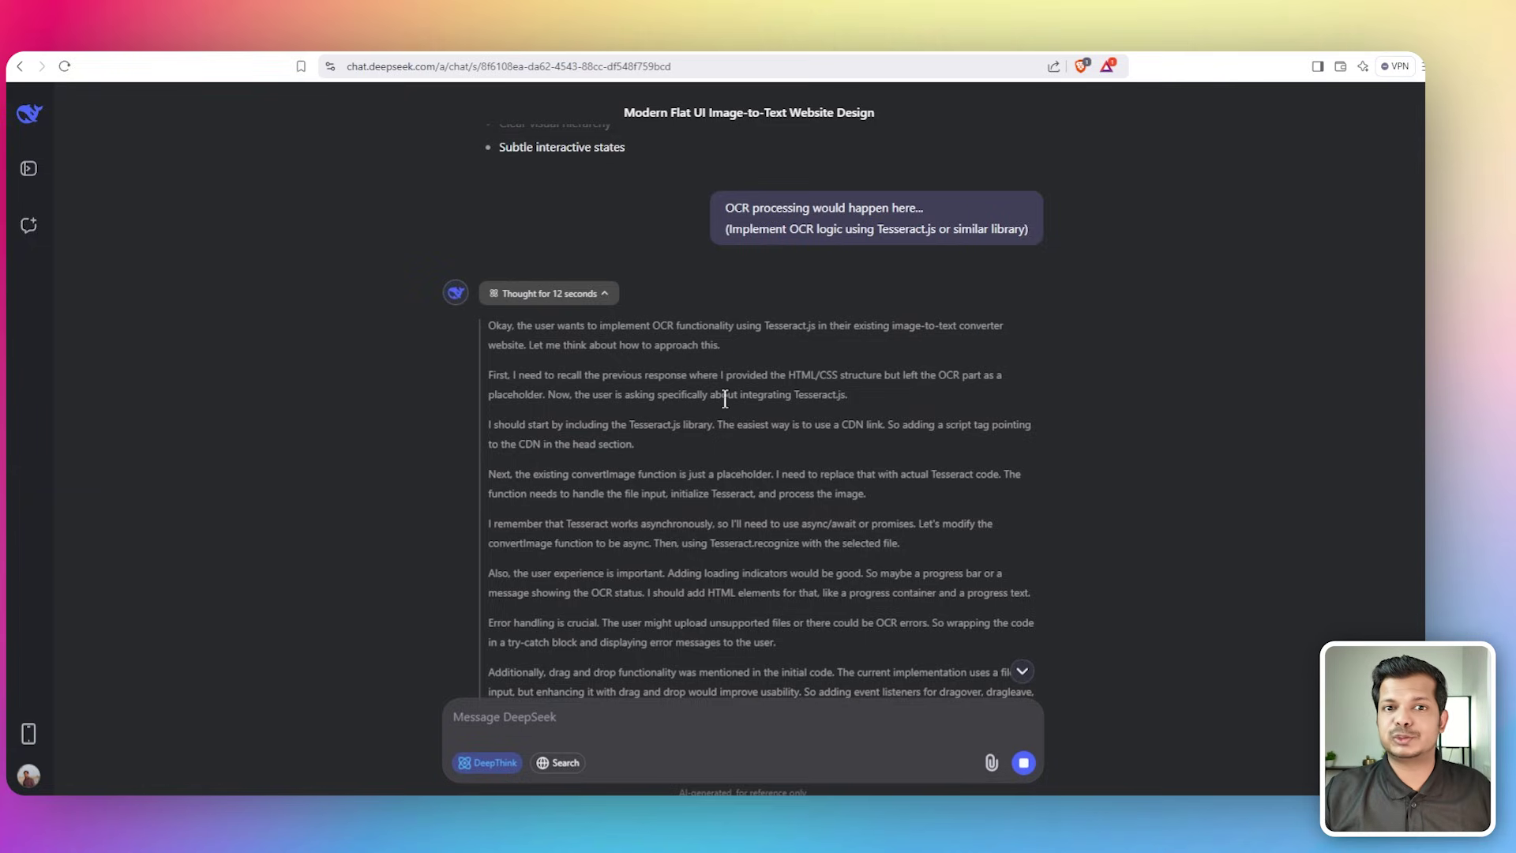
{"action": "scroll", "coordinate": [731, 416], "scroll_direction": "down", "scroll_amount": 2}
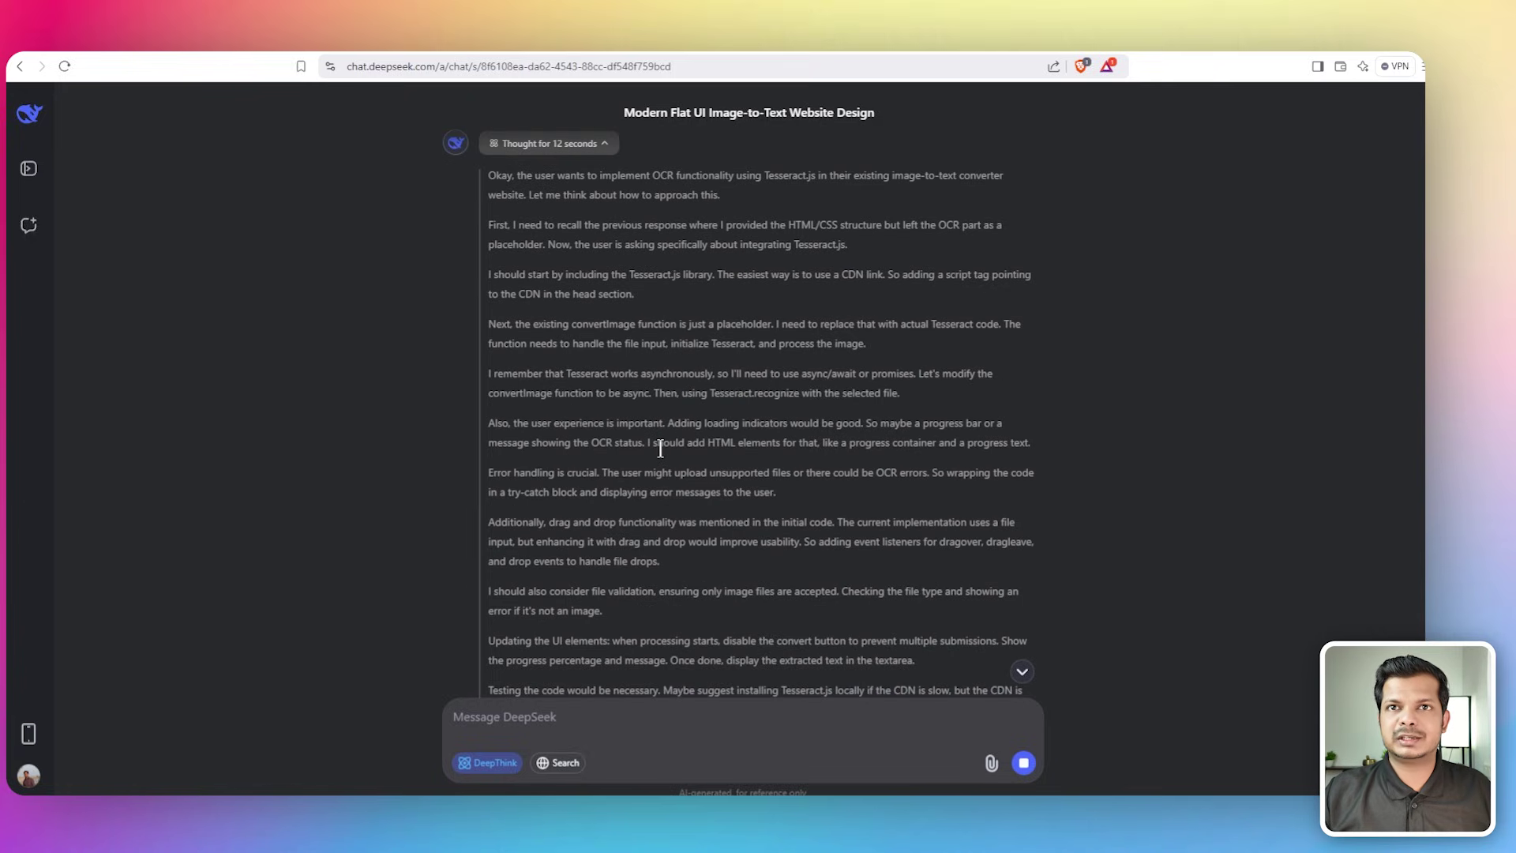
{"action": "scroll", "coordinate": [660, 448], "scroll_direction": "down", "scroll_amount": 1}
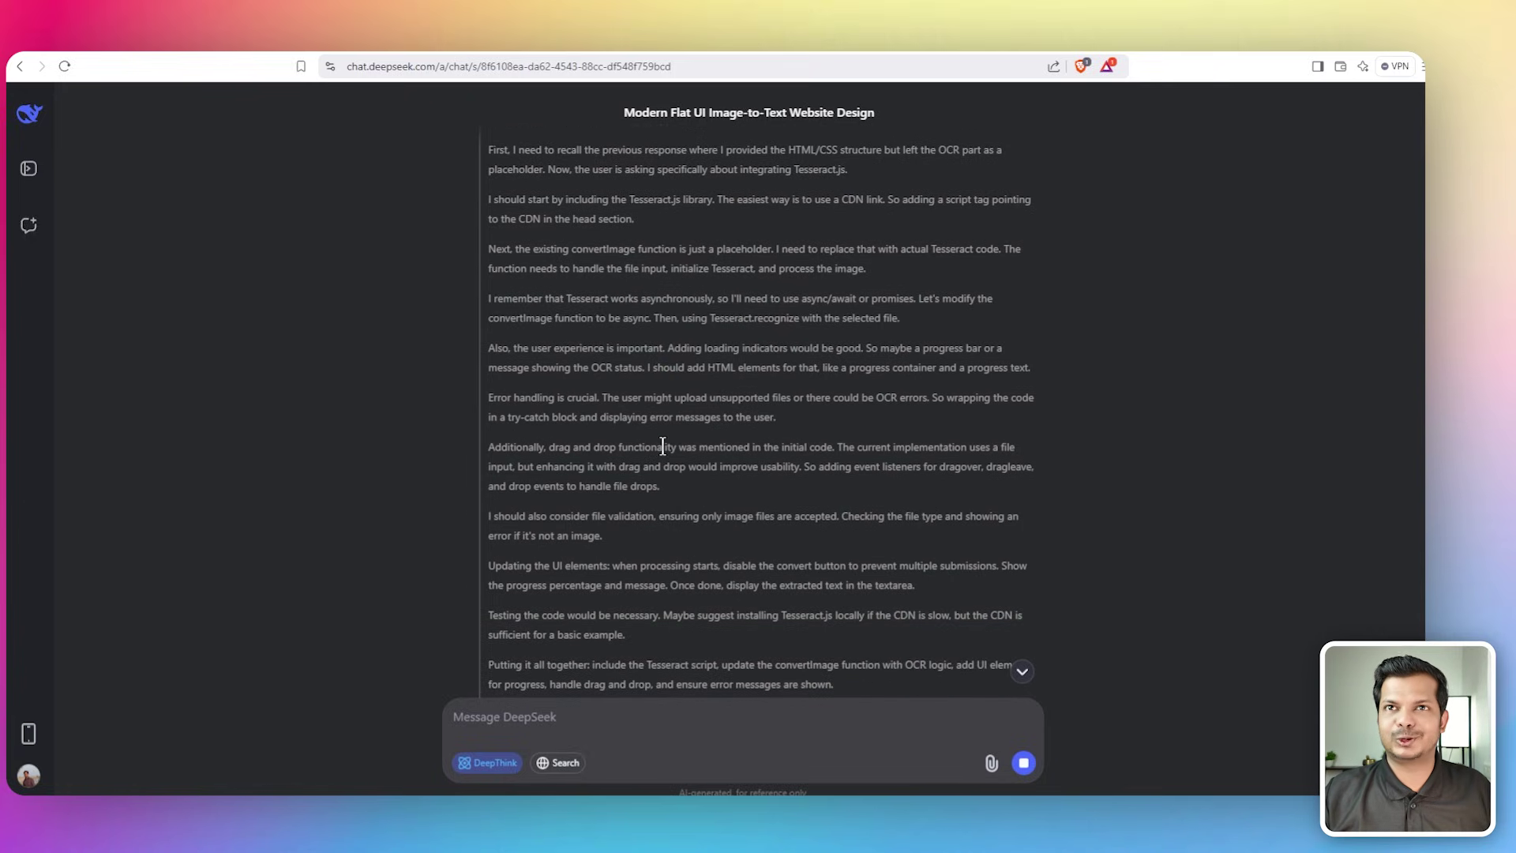
{"action": "scroll", "coordinate": [664, 444], "scroll_direction": "down", "scroll_amount": 2}
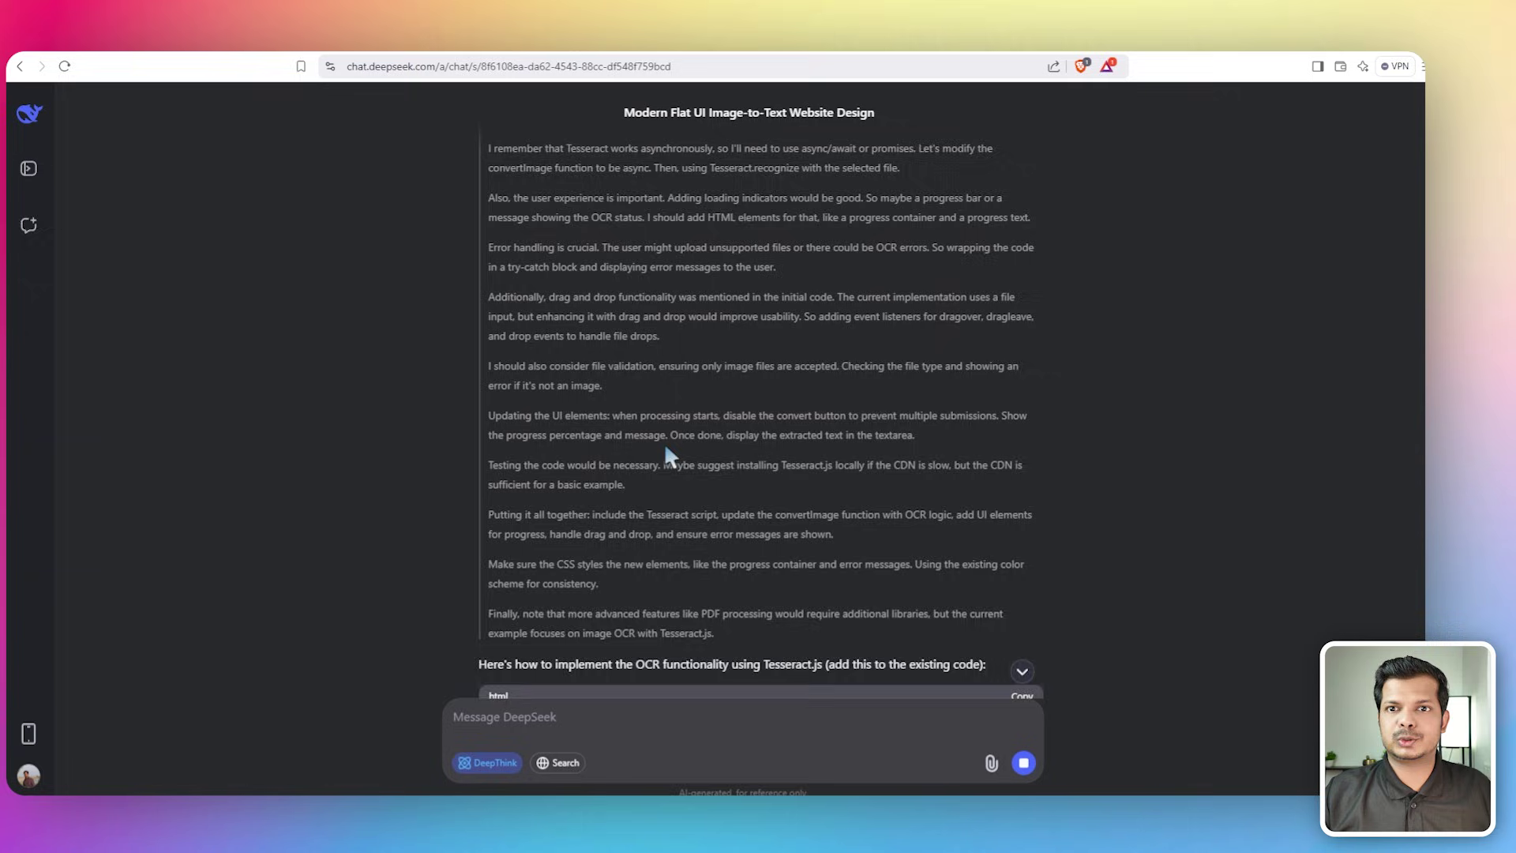
{"action": "scroll", "coordinate": [666, 446], "scroll_direction": "down", "scroll_amount": 3}
{"action": "scroll", "coordinate": [670, 449], "scroll_direction": "down", "scroll_amount": 3}
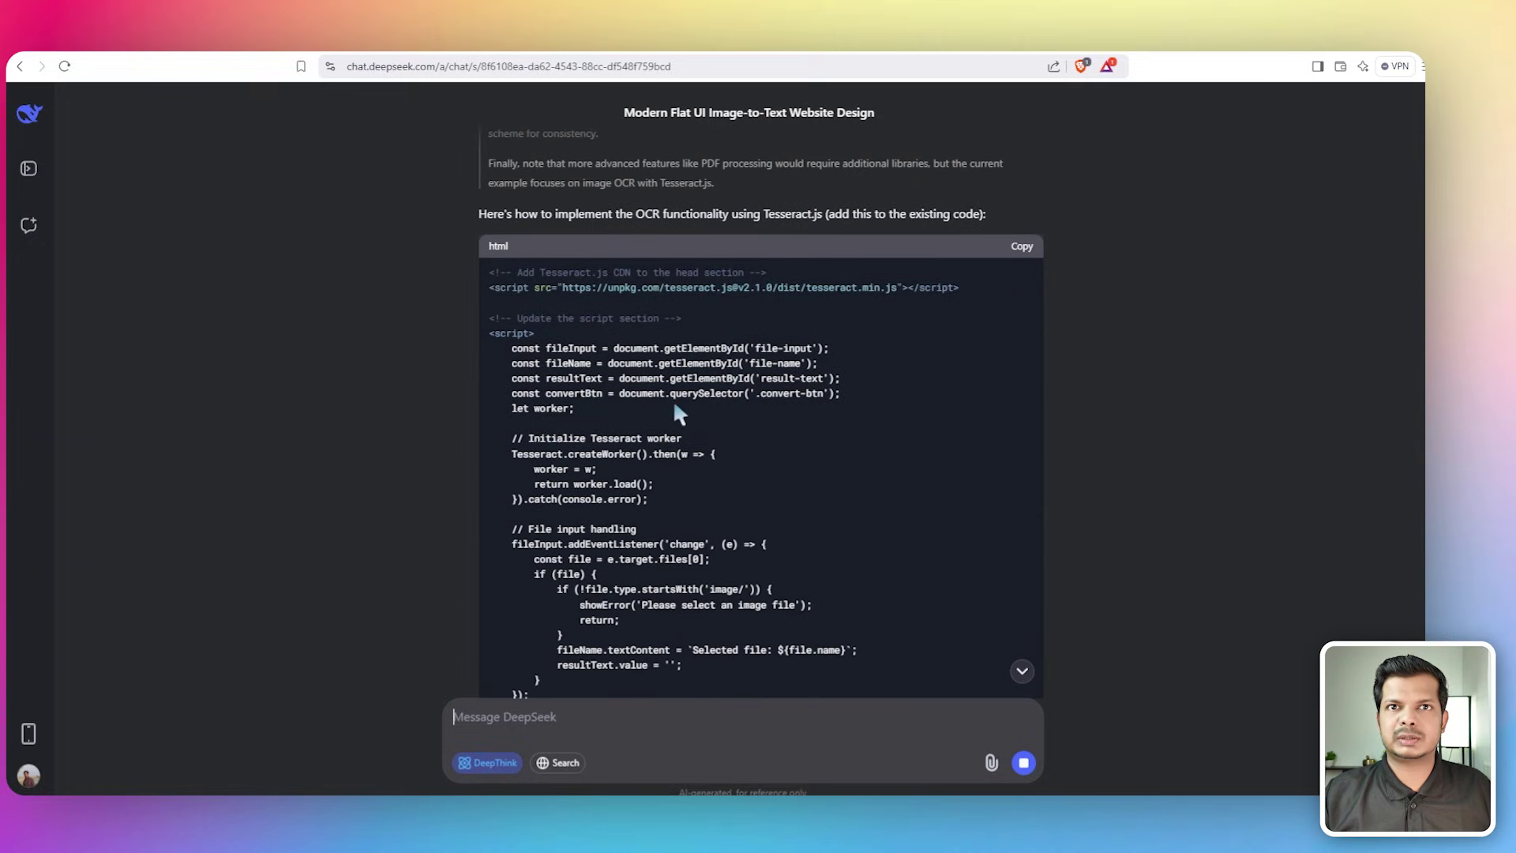
{"action": "scroll", "coordinate": [638, 401], "scroll_direction": "down", "scroll_amount": 10}
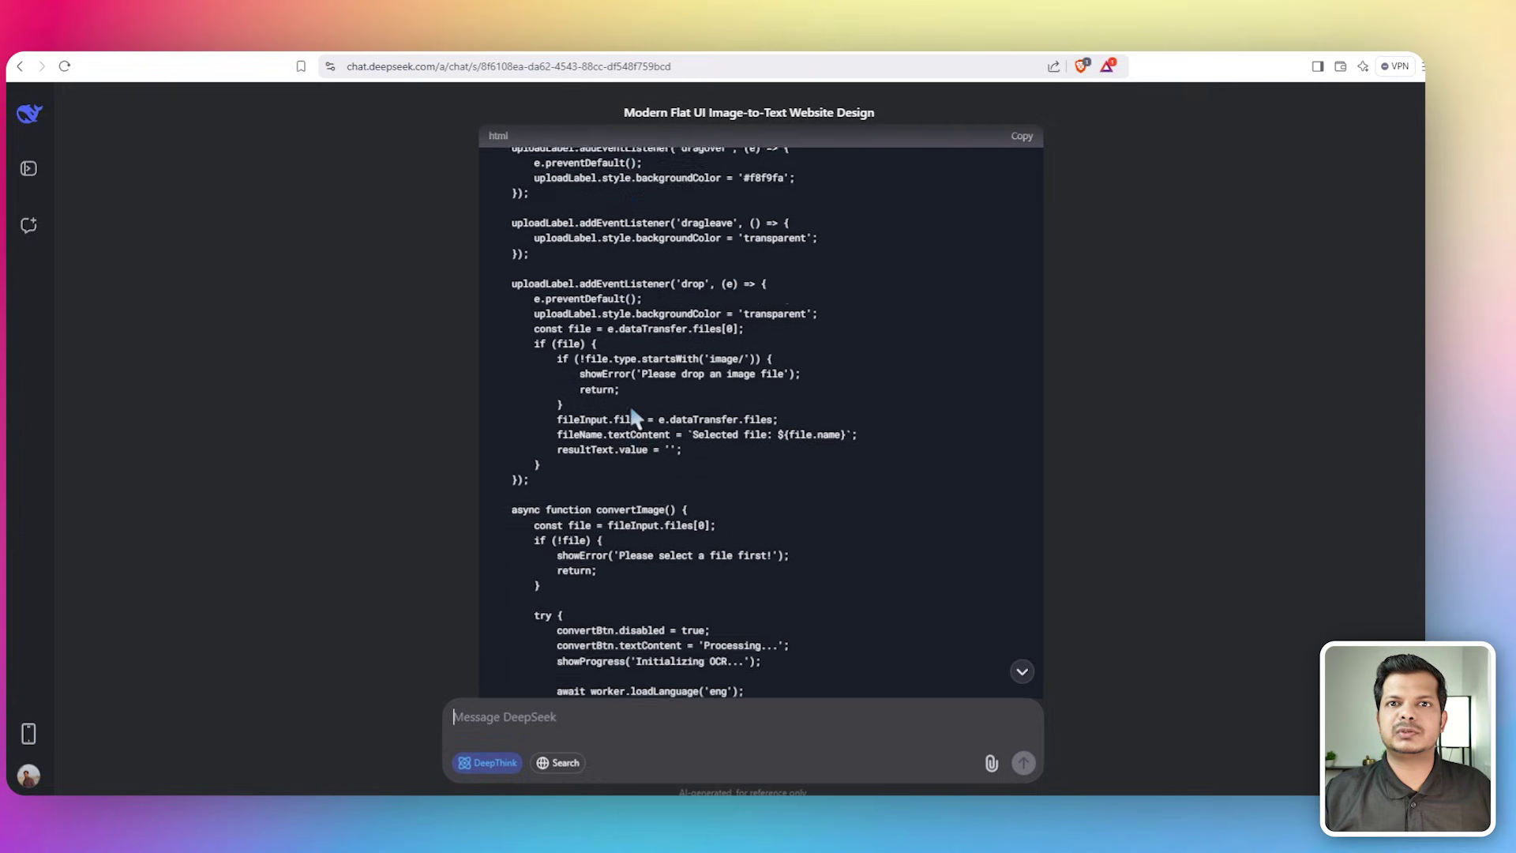
{"action": "scroll", "coordinate": [632, 416], "scroll_direction": "down", "scroll_amount": 8}
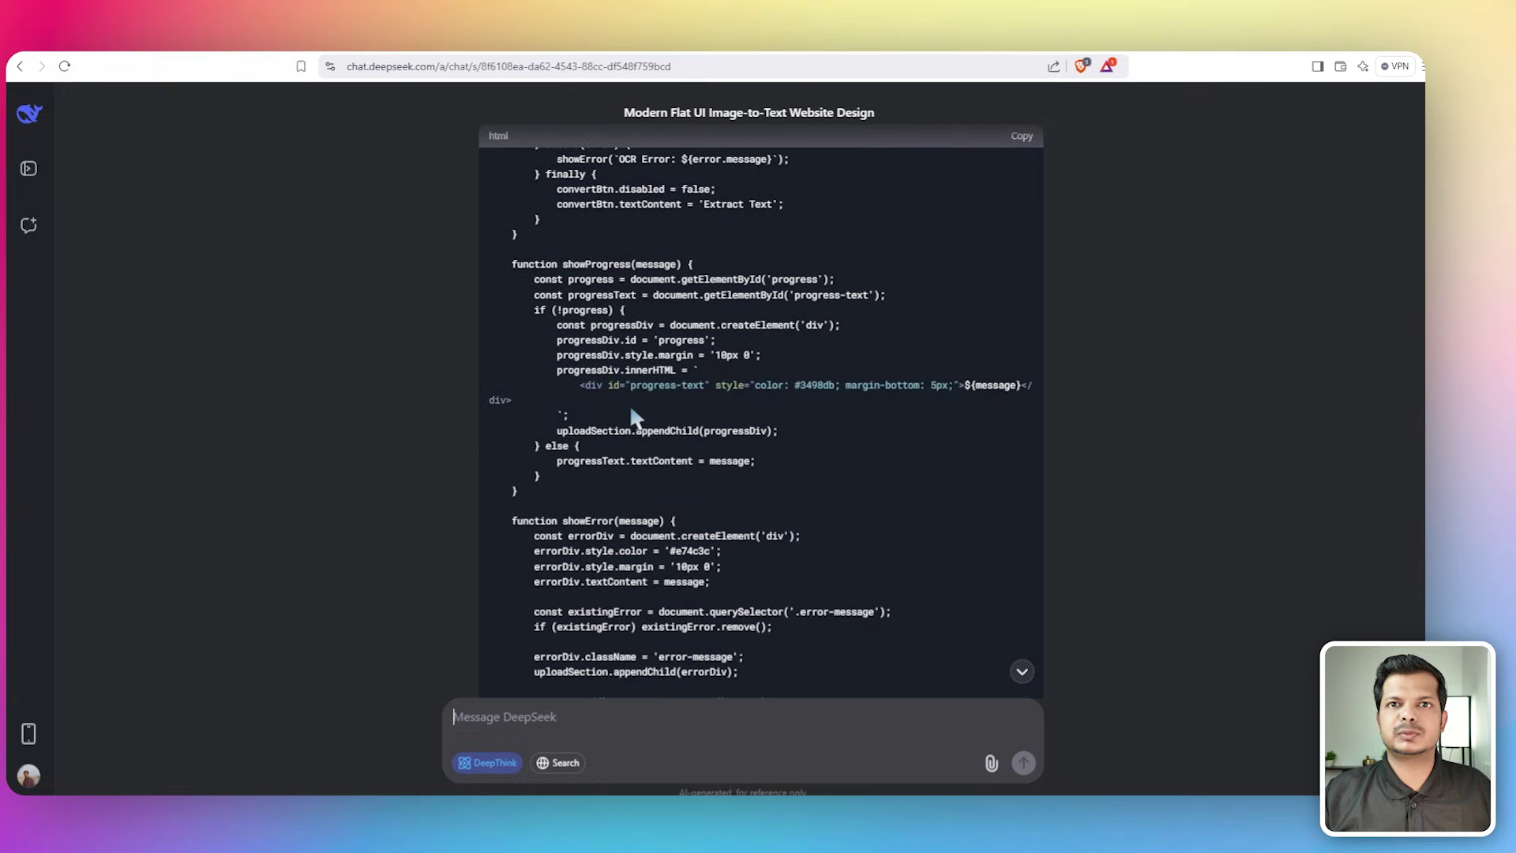
{"action": "scroll", "coordinate": [628, 404], "scroll_direction": "down", "scroll_amount": 3}
{"action": "scroll", "coordinate": [628, 404], "scroll_direction": "up", "scroll_amount": 3}
{"action": "scroll", "coordinate": [628, 404], "scroll_direction": "down", "scroll_amount": 6}
{"action": "scroll", "coordinate": [631, 404], "scroll_direction": "up", "scroll_amount": 20}
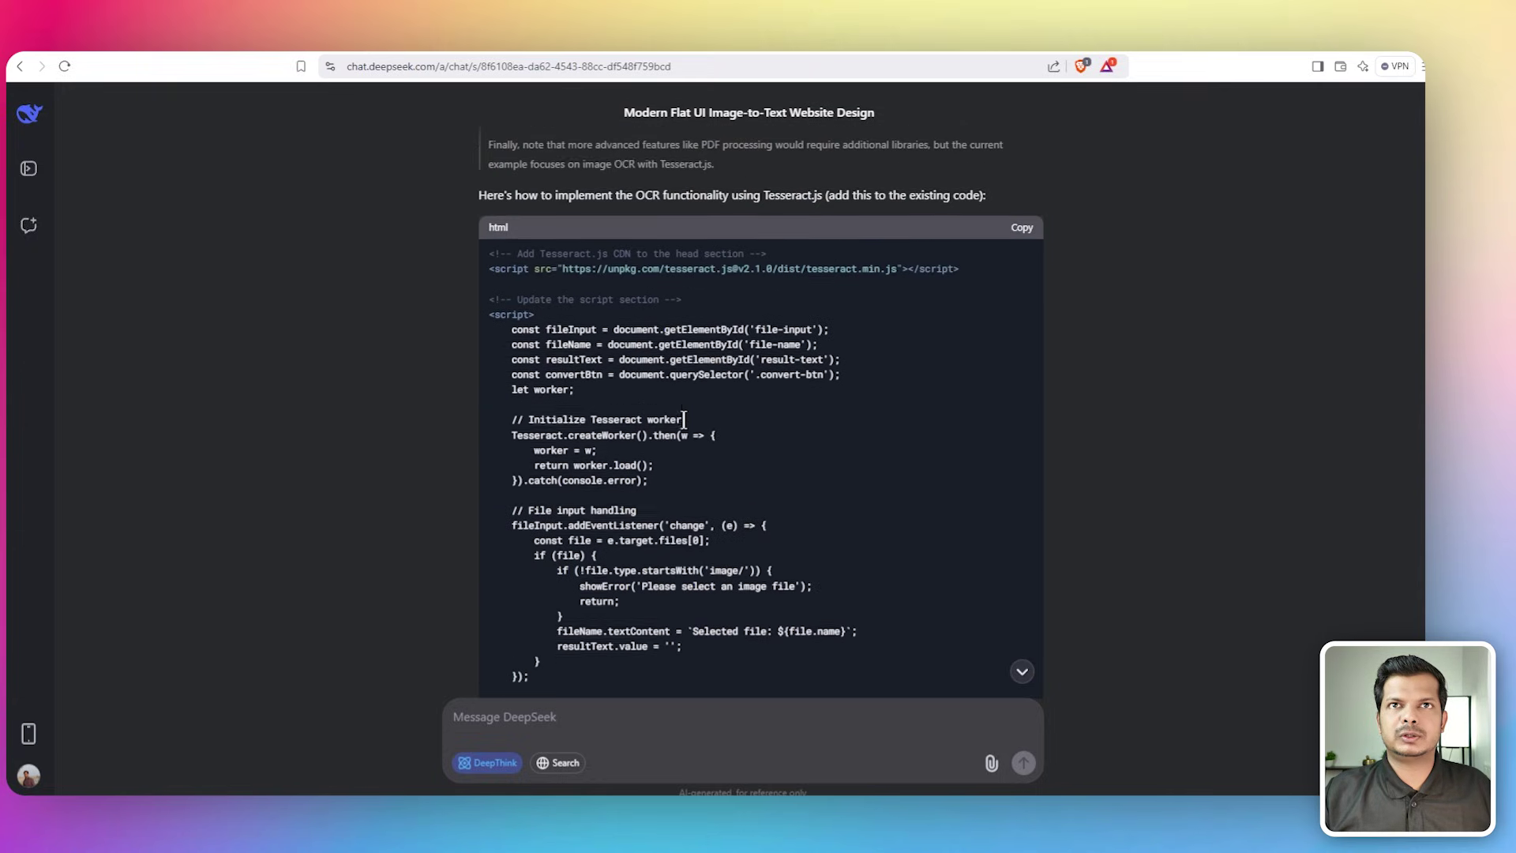
{"action": "scroll", "coordinate": [682, 419], "scroll_direction": "down", "scroll_amount": 8}
{"action": "scroll", "coordinate": [680, 418], "scroll_direction": "up", "scroll_amount": 6}
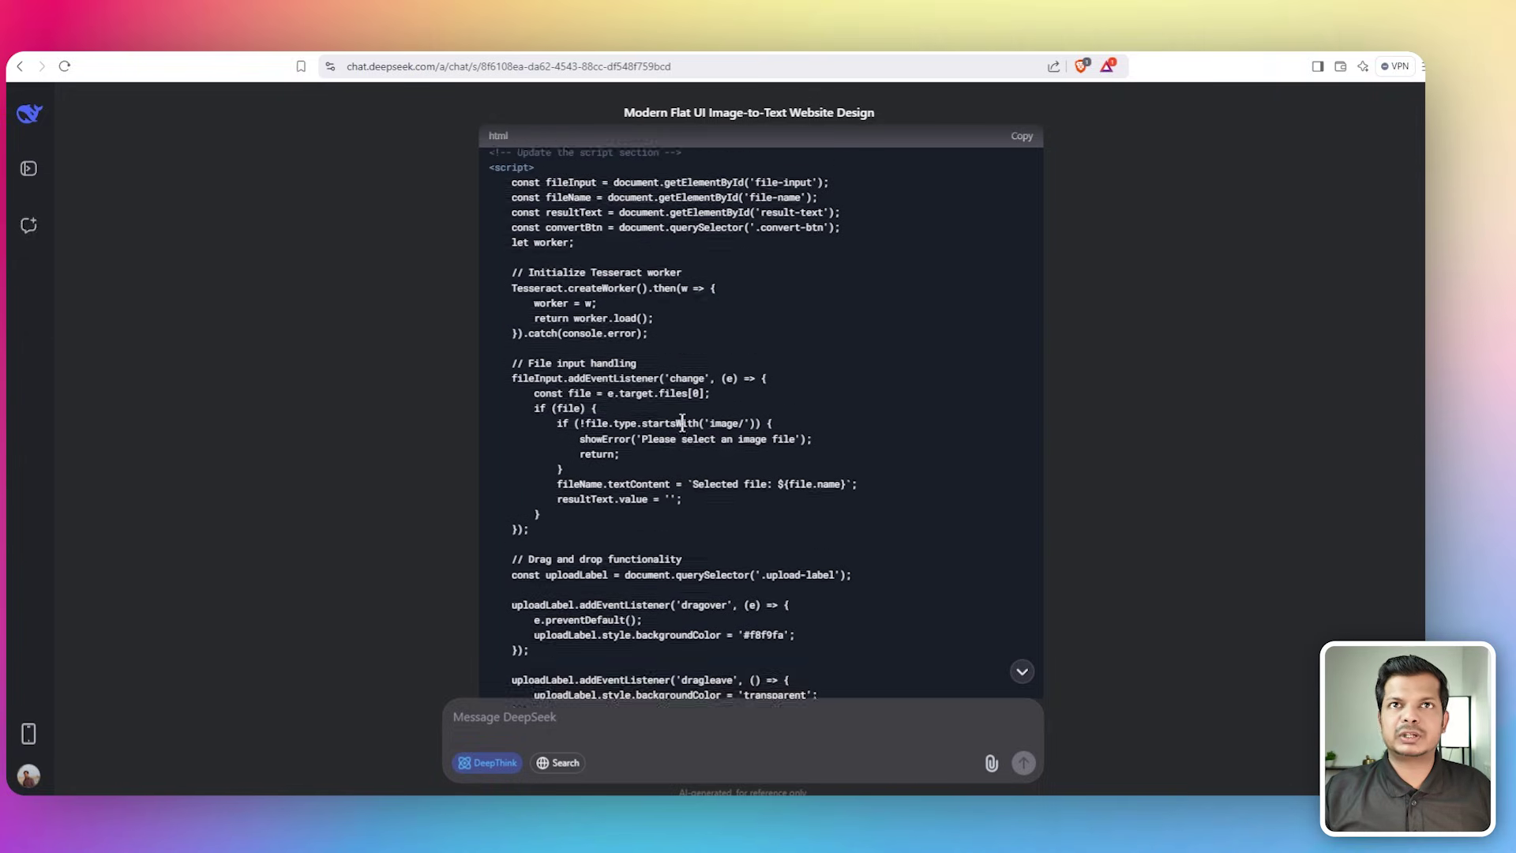
{"action": "scroll", "coordinate": [687, 363], "scroll_direction": "up", "scroll_amount": 1}
{"action": "scroll", "coordinate": [702, 584], "scroll_direction": "down", "scroll_amount": 3}
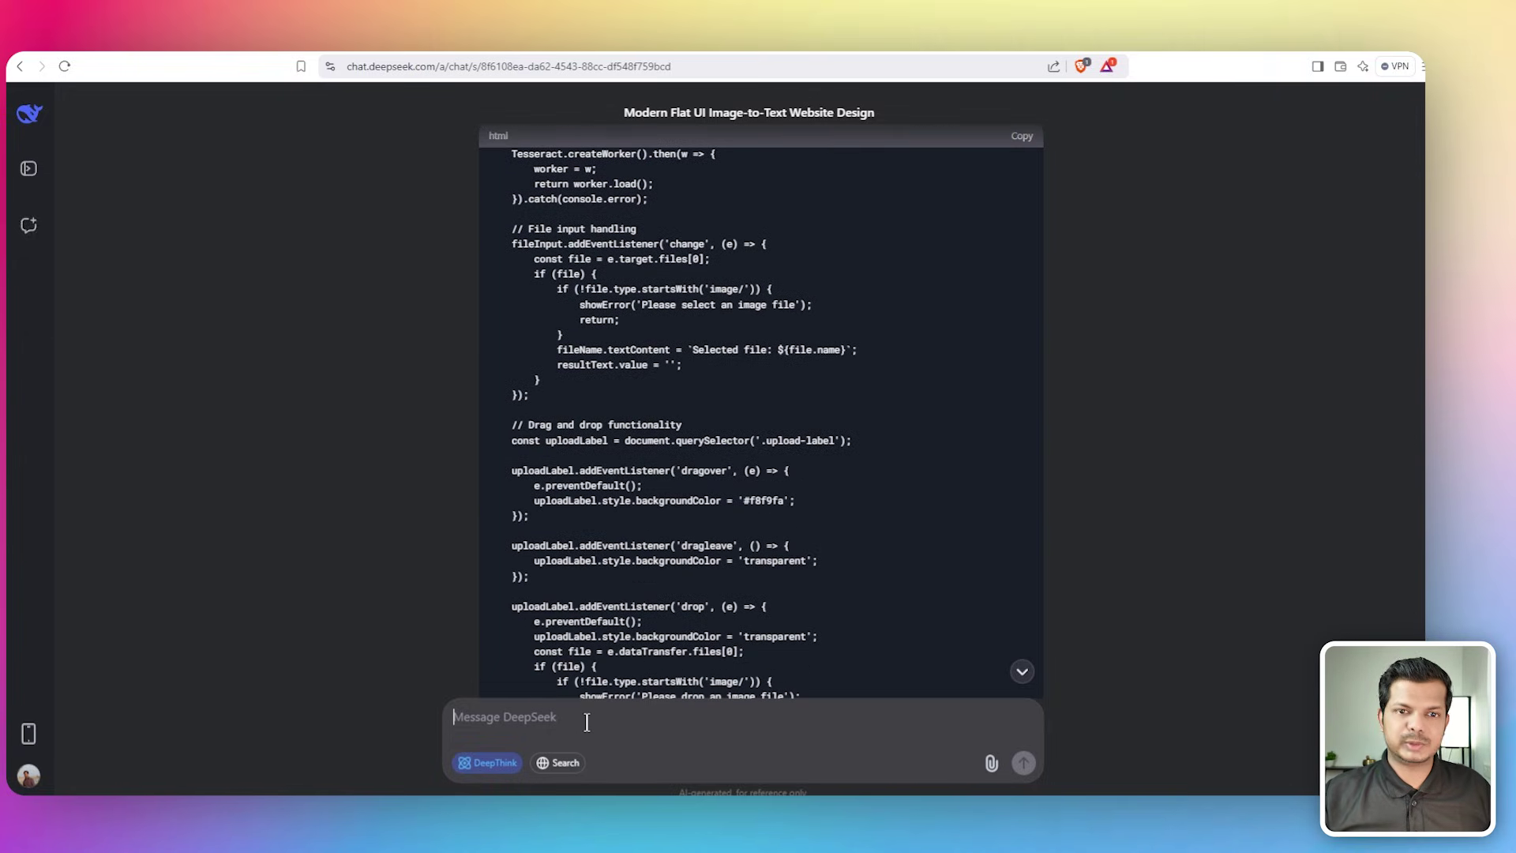
Ask DeepSeek 'Give me full code'
{"action": "left_click", "coordinate": [602, 708]}
{"action": "type", "text": "Give me full code"}
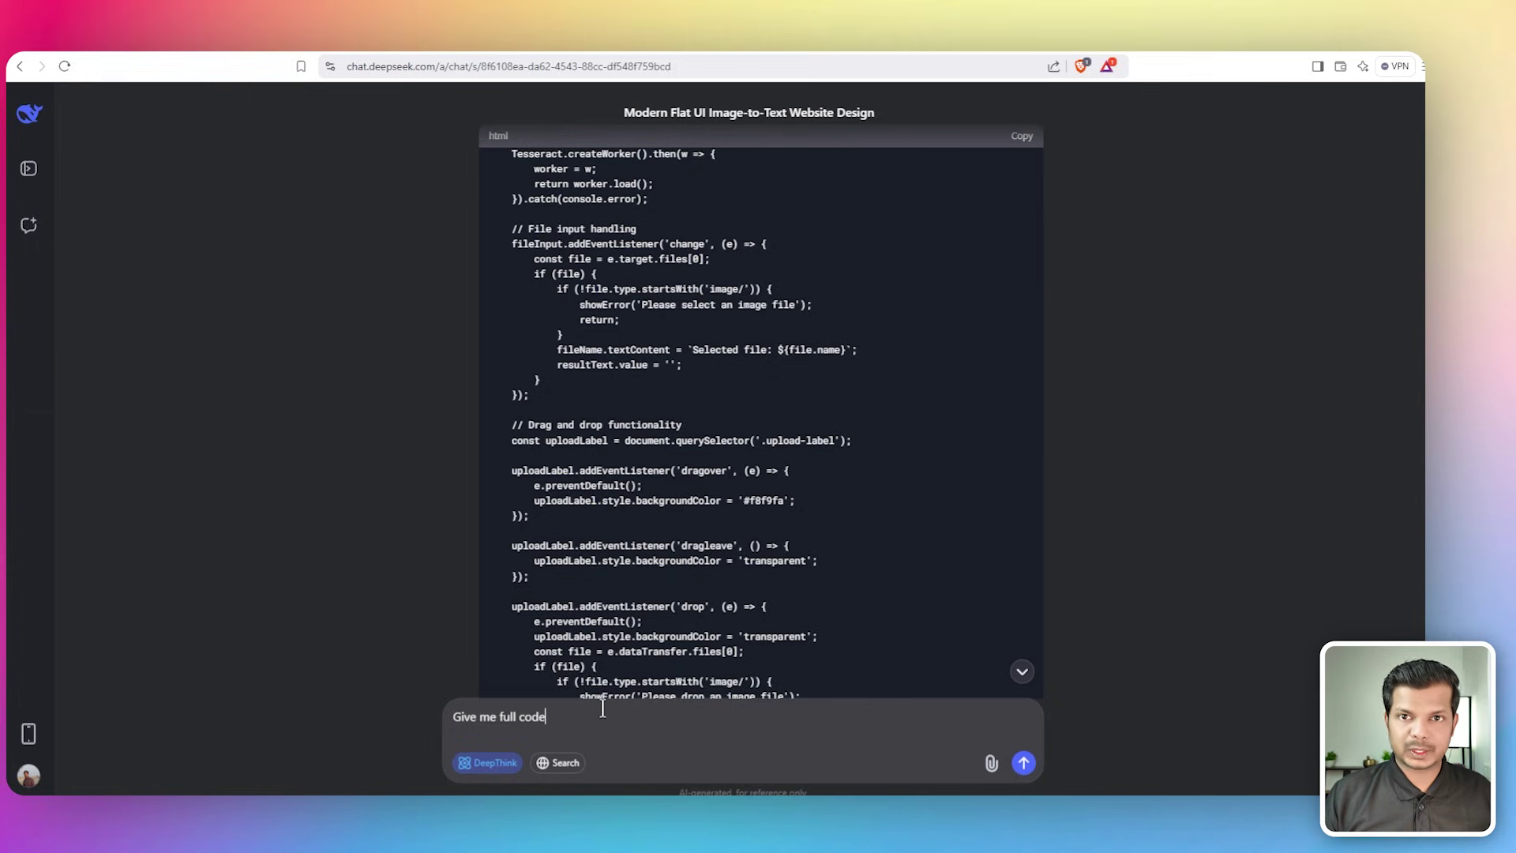
{"action": "key", "text": "Return"}
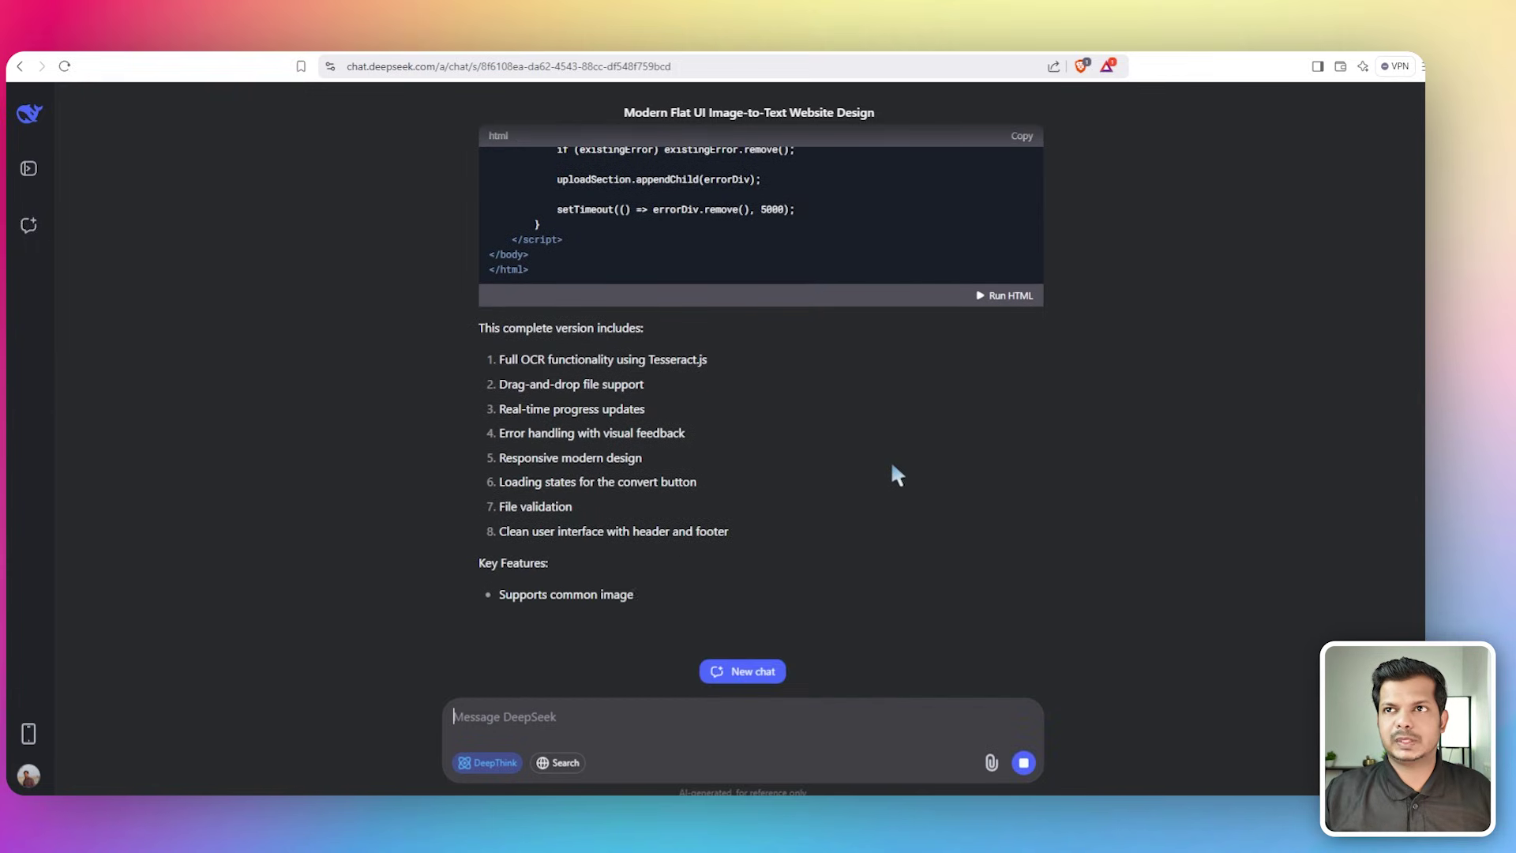
{"action": "scroll", "coordinate": [895, 474], "scroll_direction": "up", "scroll_amount": 4}
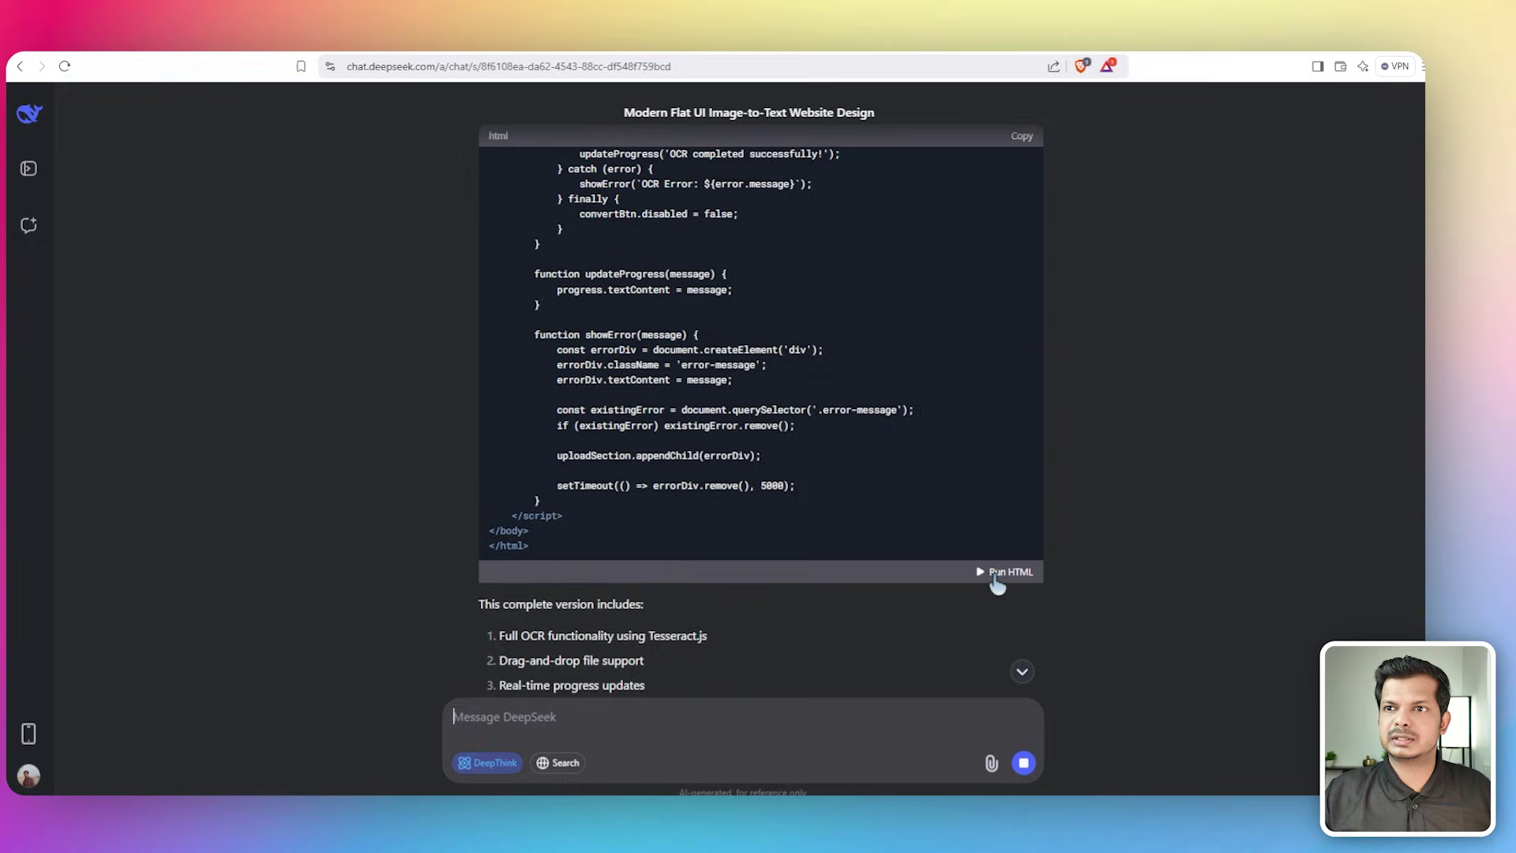
{"action": "left_click", "coordinate": [997, 575]}
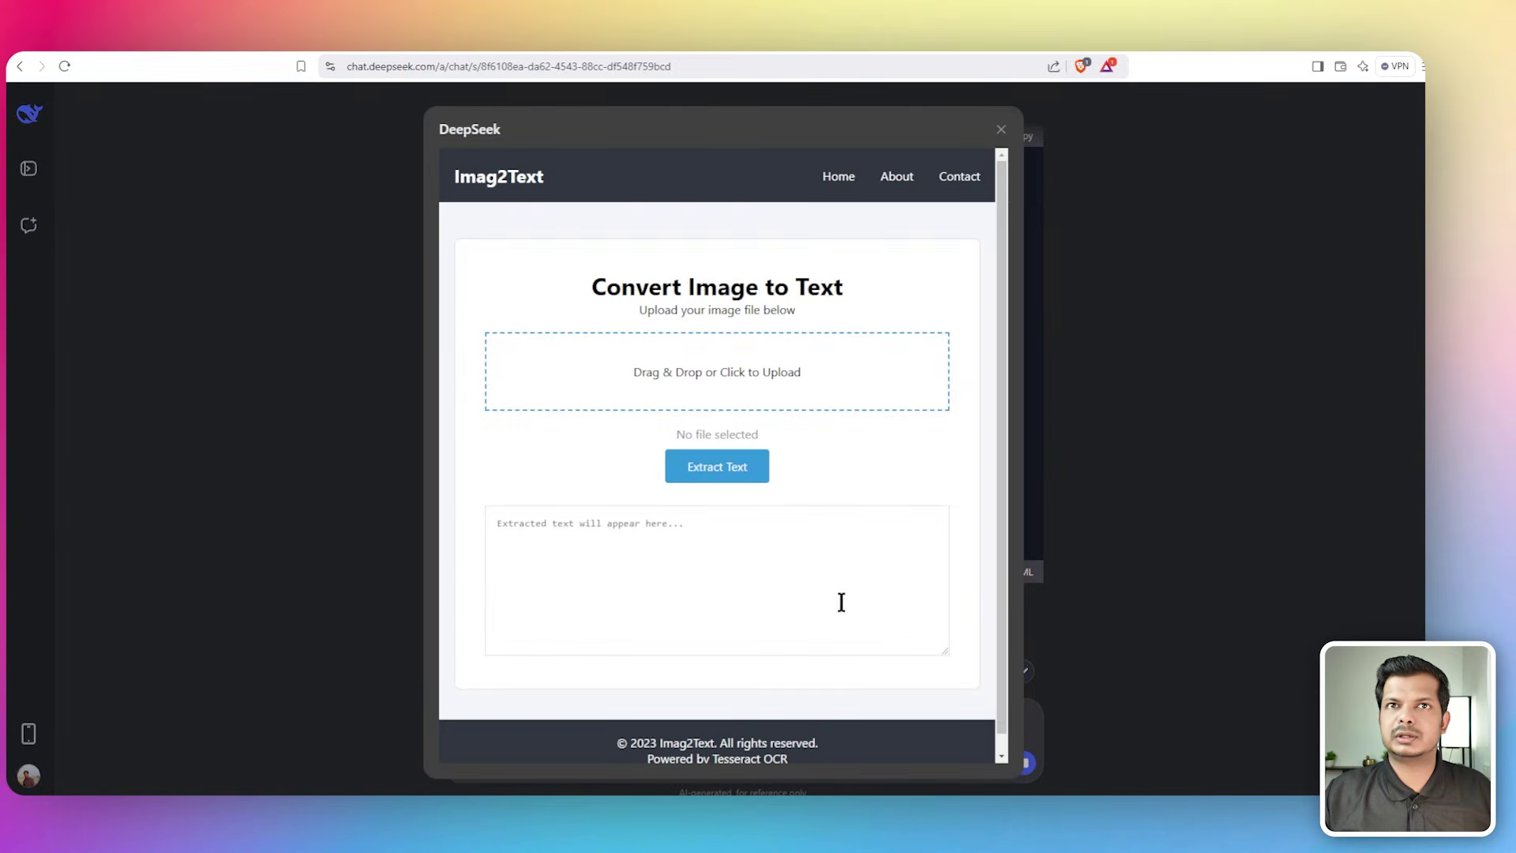
{"action": "left_click", "coordinate": [740, 379]}
{"action": "left_click", "coordinate": [372, 440]}
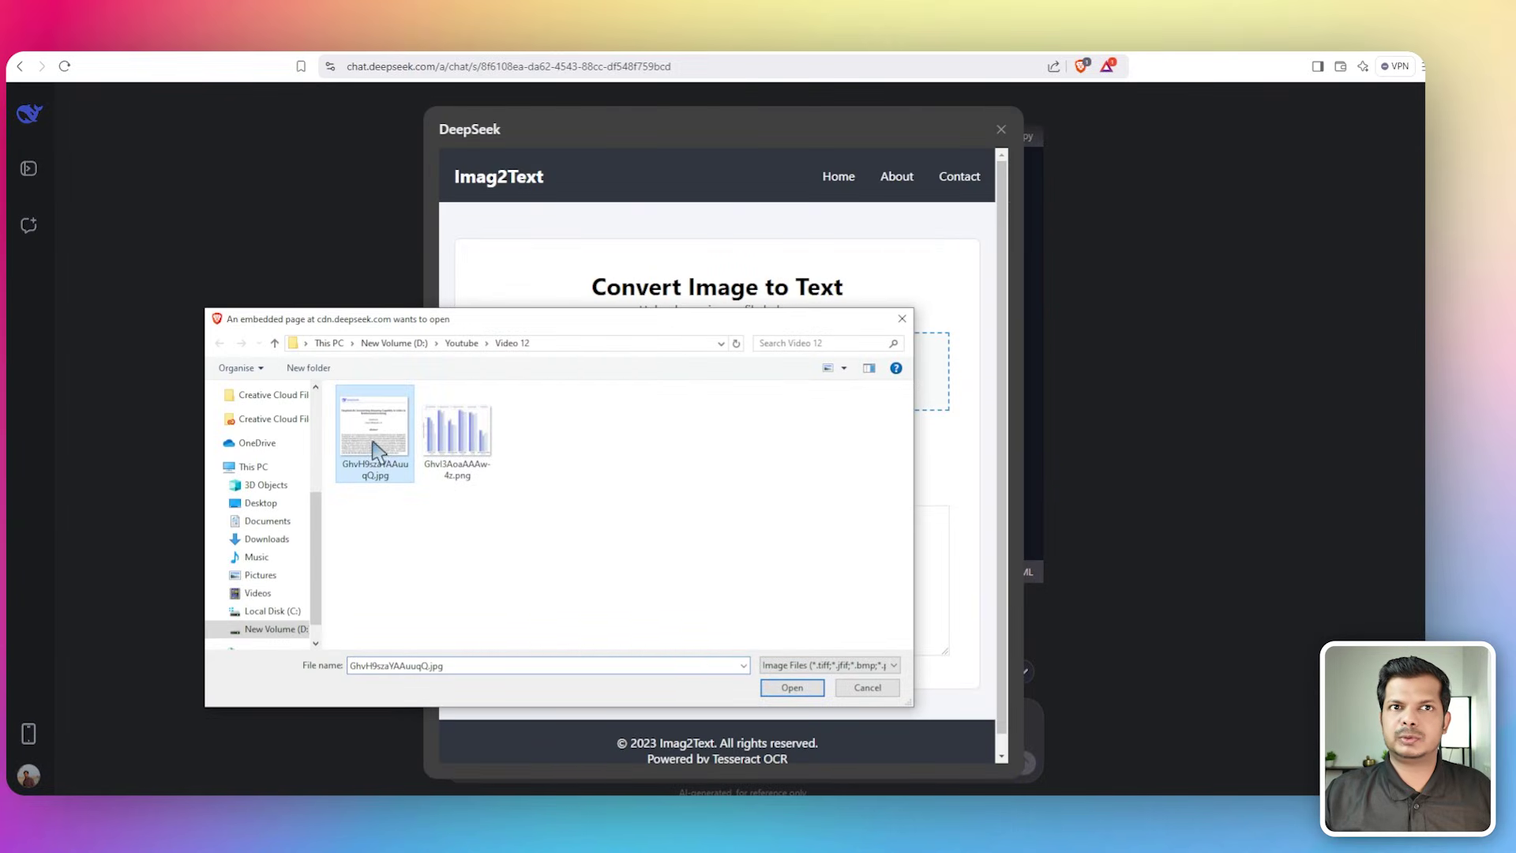
{"action": "left_click", "coordinate": [793, 687]}
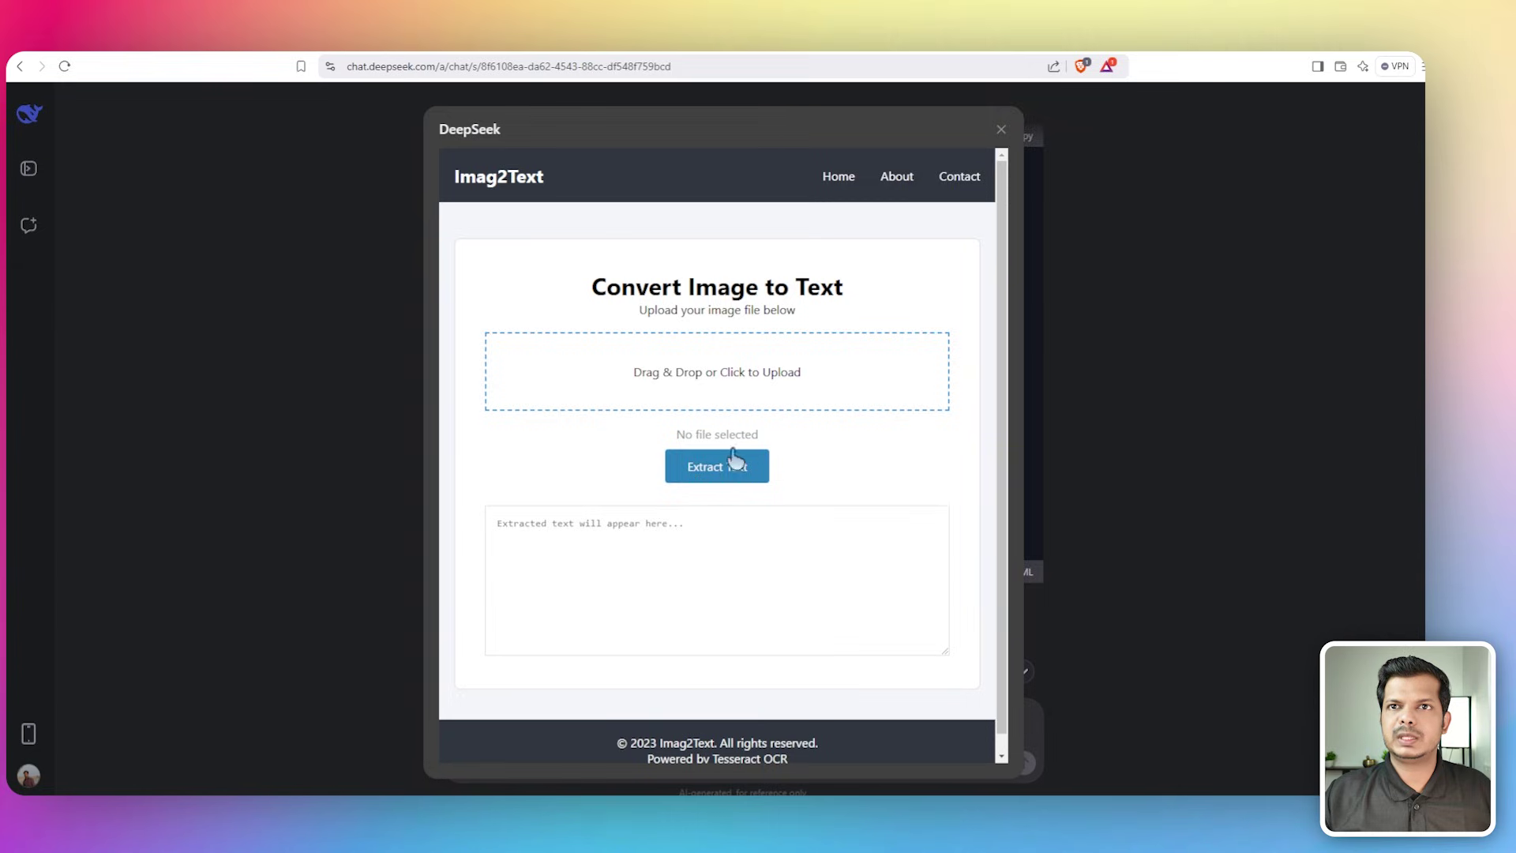
{"action": "scroll", "coordinate": [798, 476], "scroll_direction": "down", "scroll_amount": 1}
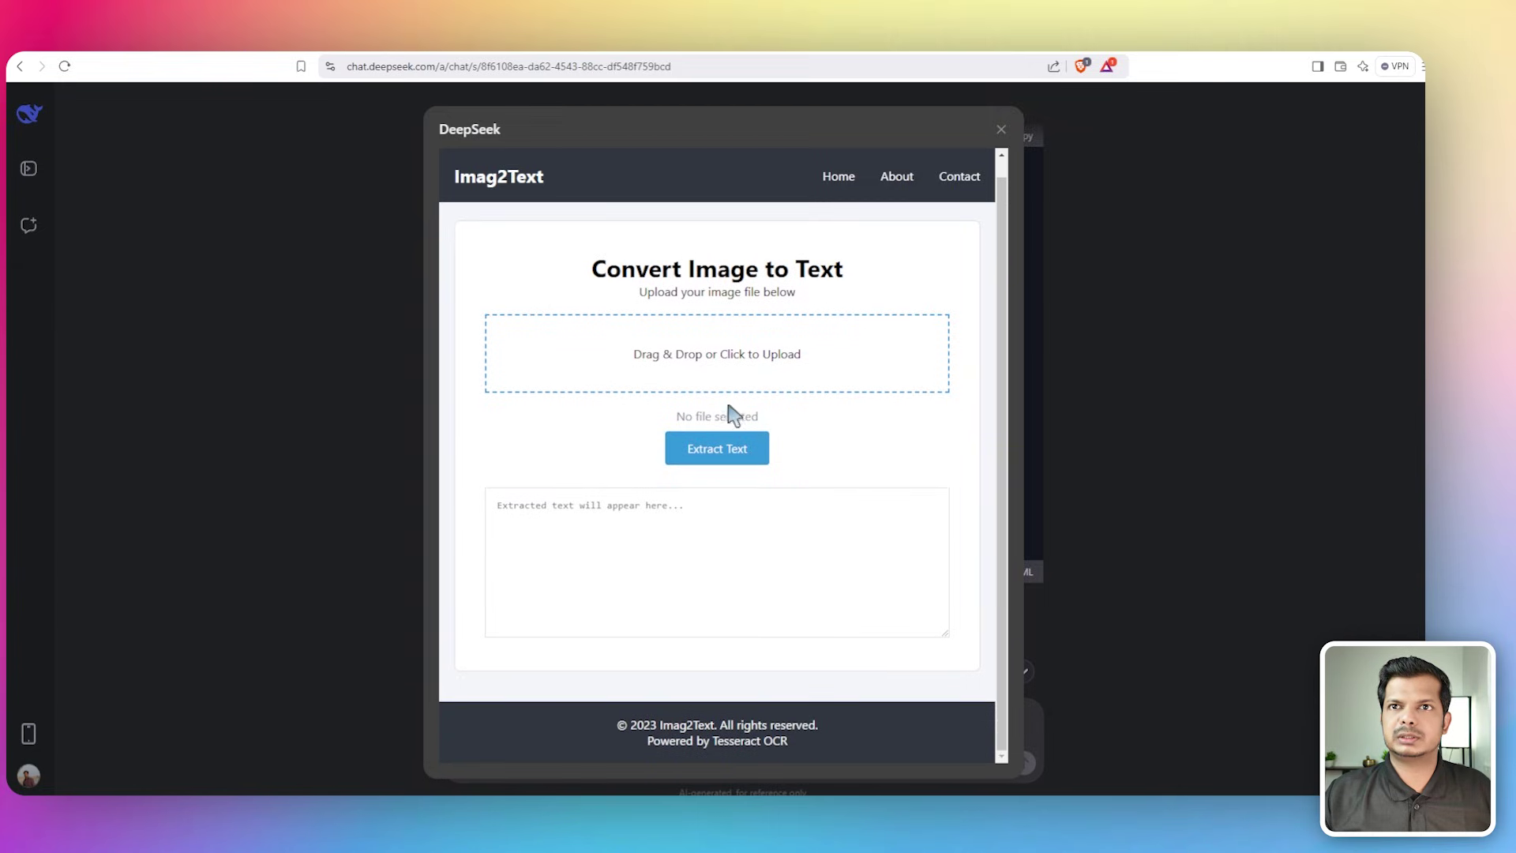
{"action": "scroll", "coordinate": [737, 416], "scroll_direction": "up", "scroll_amount": 1}
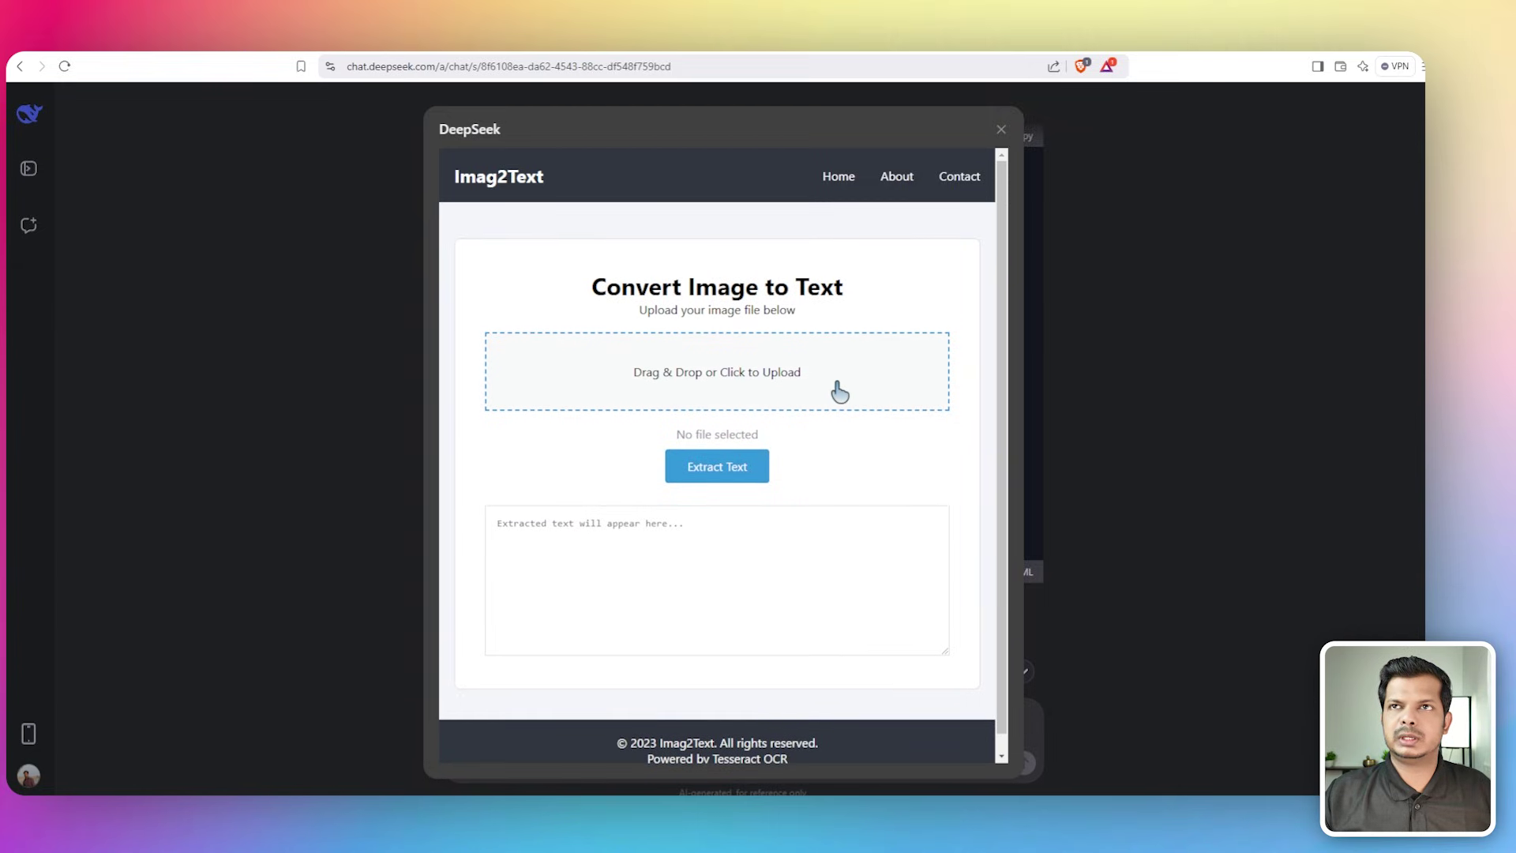
Report the missing image upload and request the full, unabbreviated code
{"action": "left_click", "coordinate": [1001, 130]}
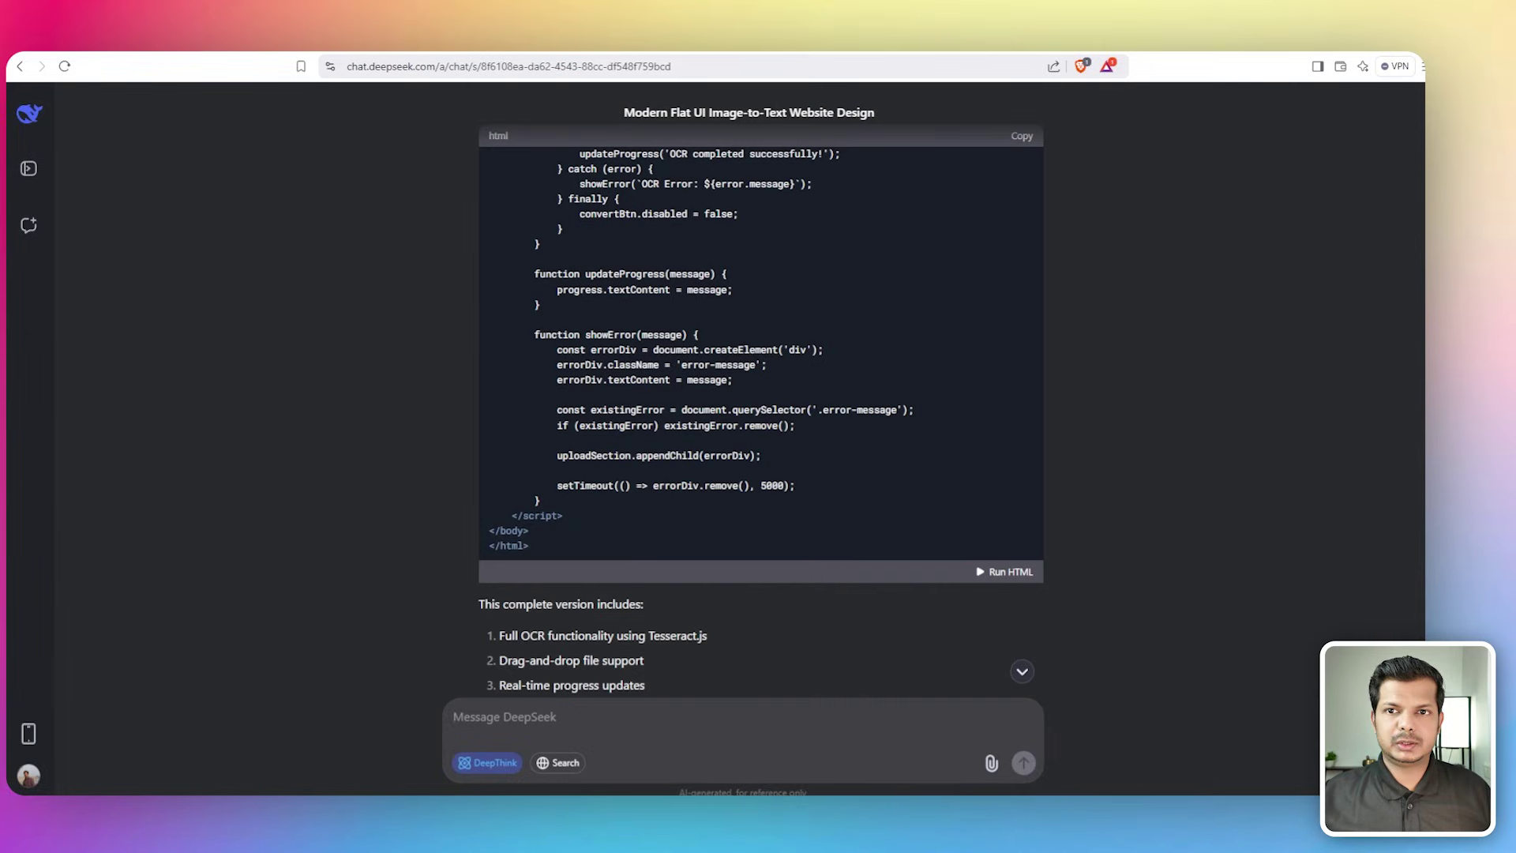
{"action": "left_click", "coordinate": [600, 707]}
{"action": "type", "text": "The image upload functionality is missing. Give full unabbreviated code. DO not skip anything important."}
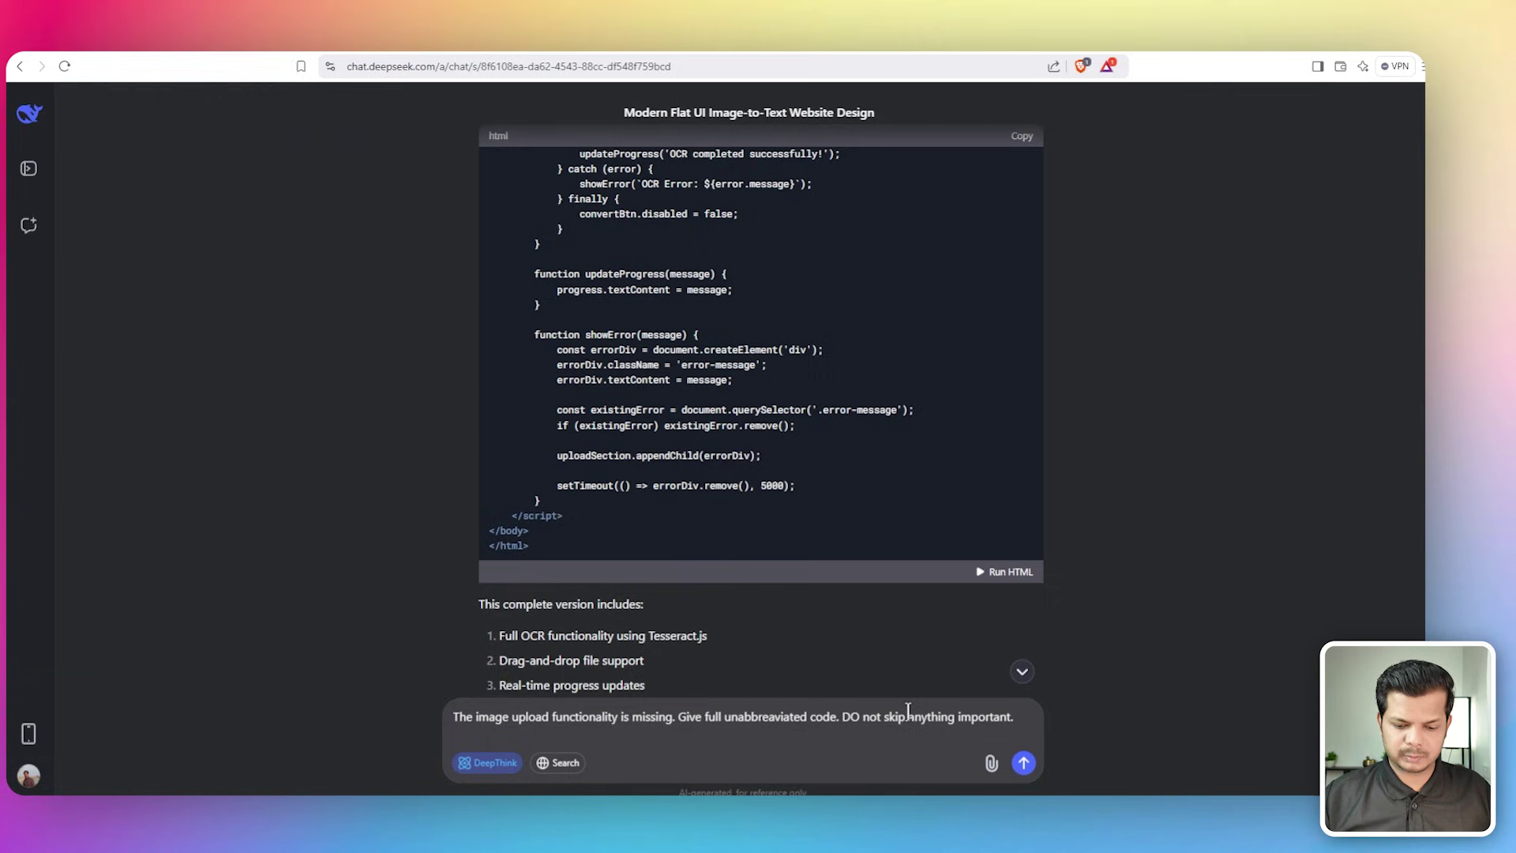
{"action": "key", "text": "Return"}
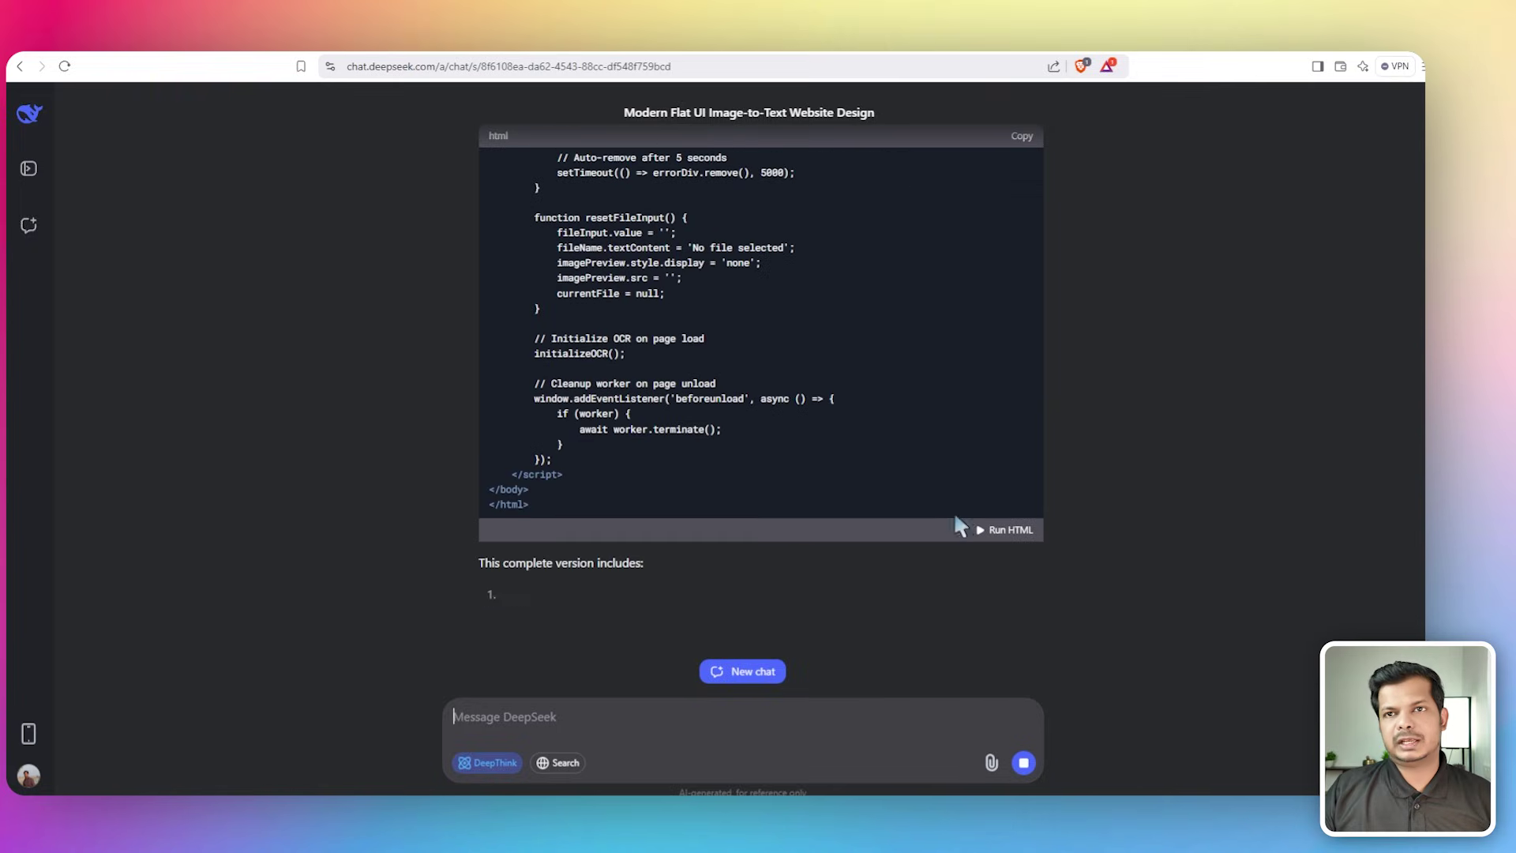
{"action": "left_click", "coordinate": [996, 557]}
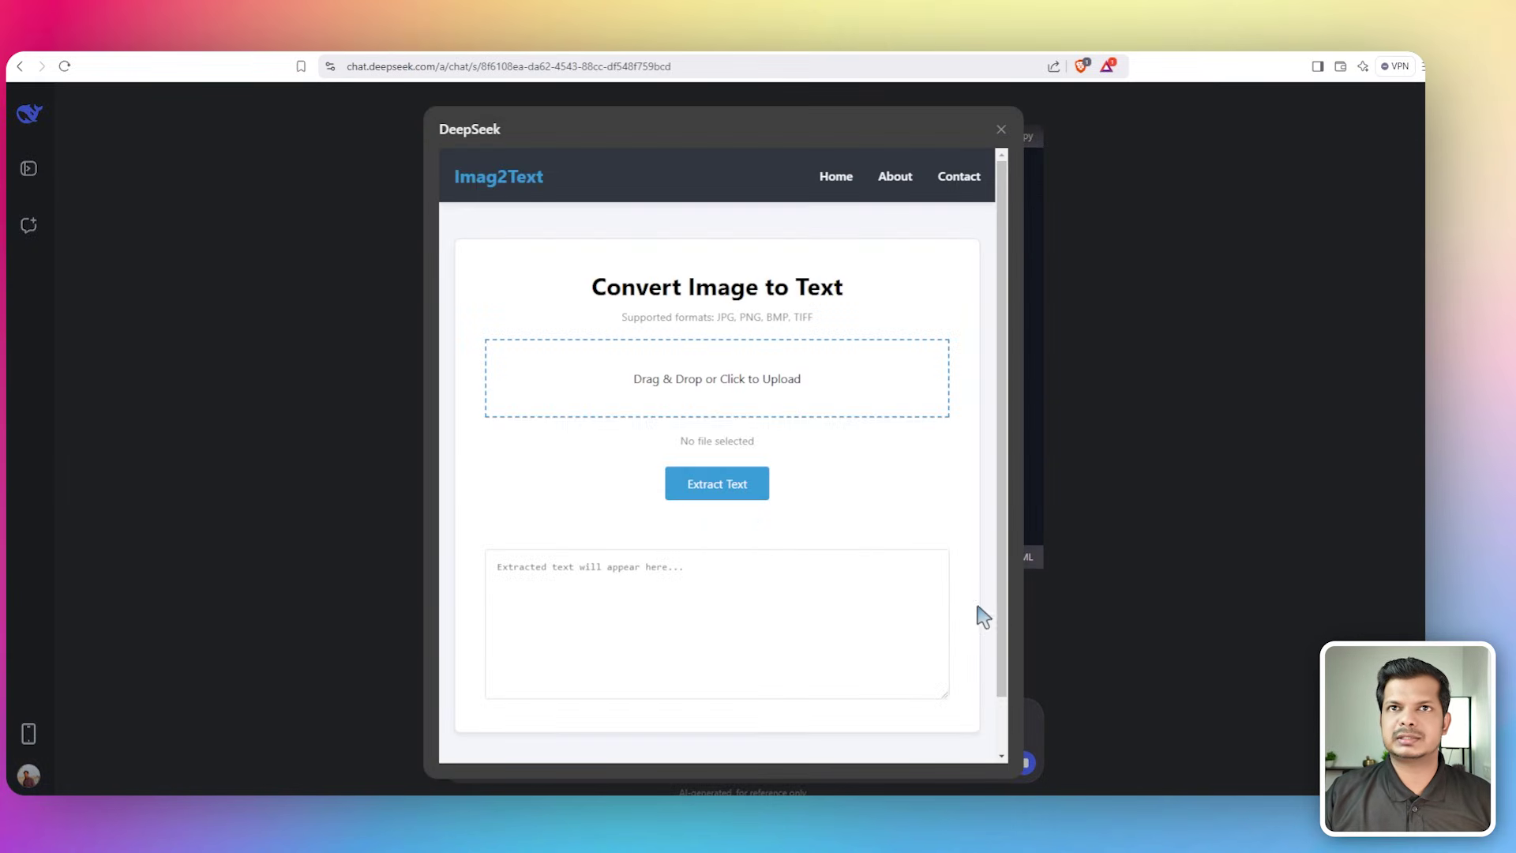
{"action": "left_click", "coordinate": [678, 385]}
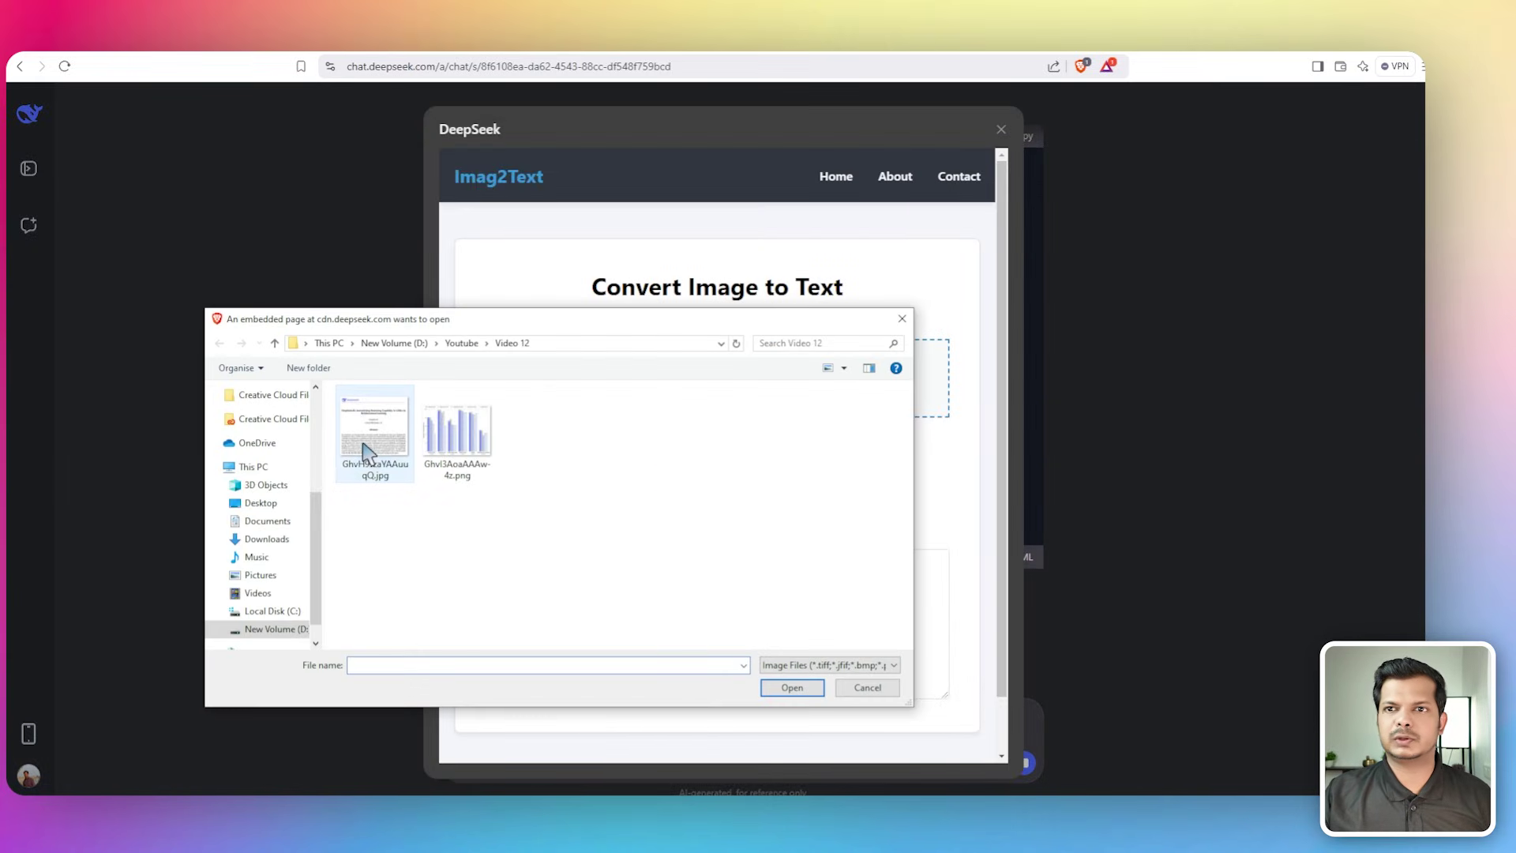
{"action": "left_click", "coordinate": [370, 430]}
{"action": "left_click", "coordinate": [816, 689]}
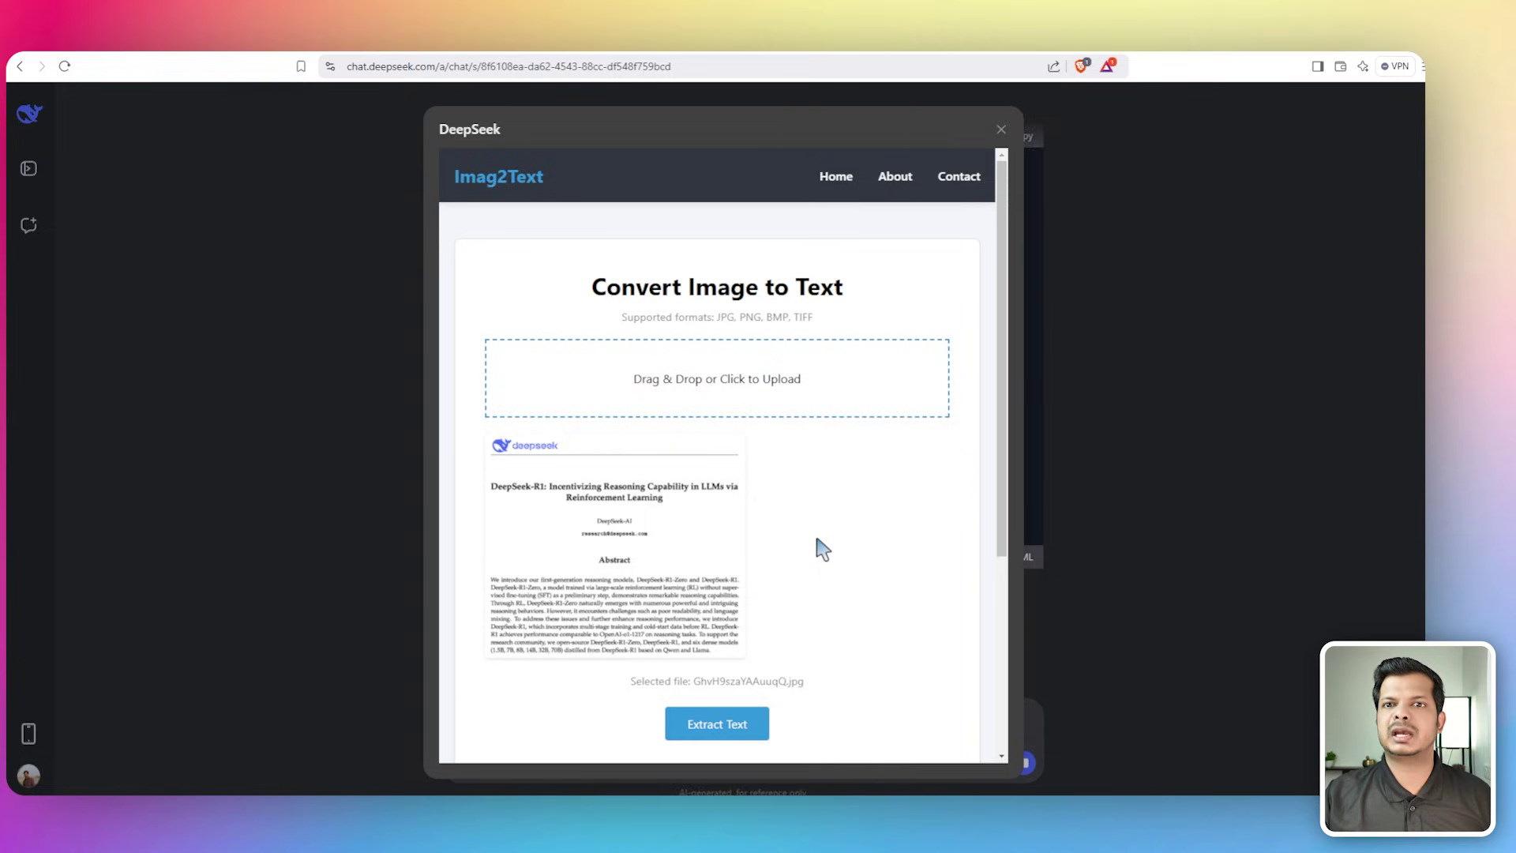
{"action": "scroll", "coordinate": [821, 553], "scroll_direction": "down", "scroll_amount": 1}
{"action": "left_click", "coordinate": [764, 641]}
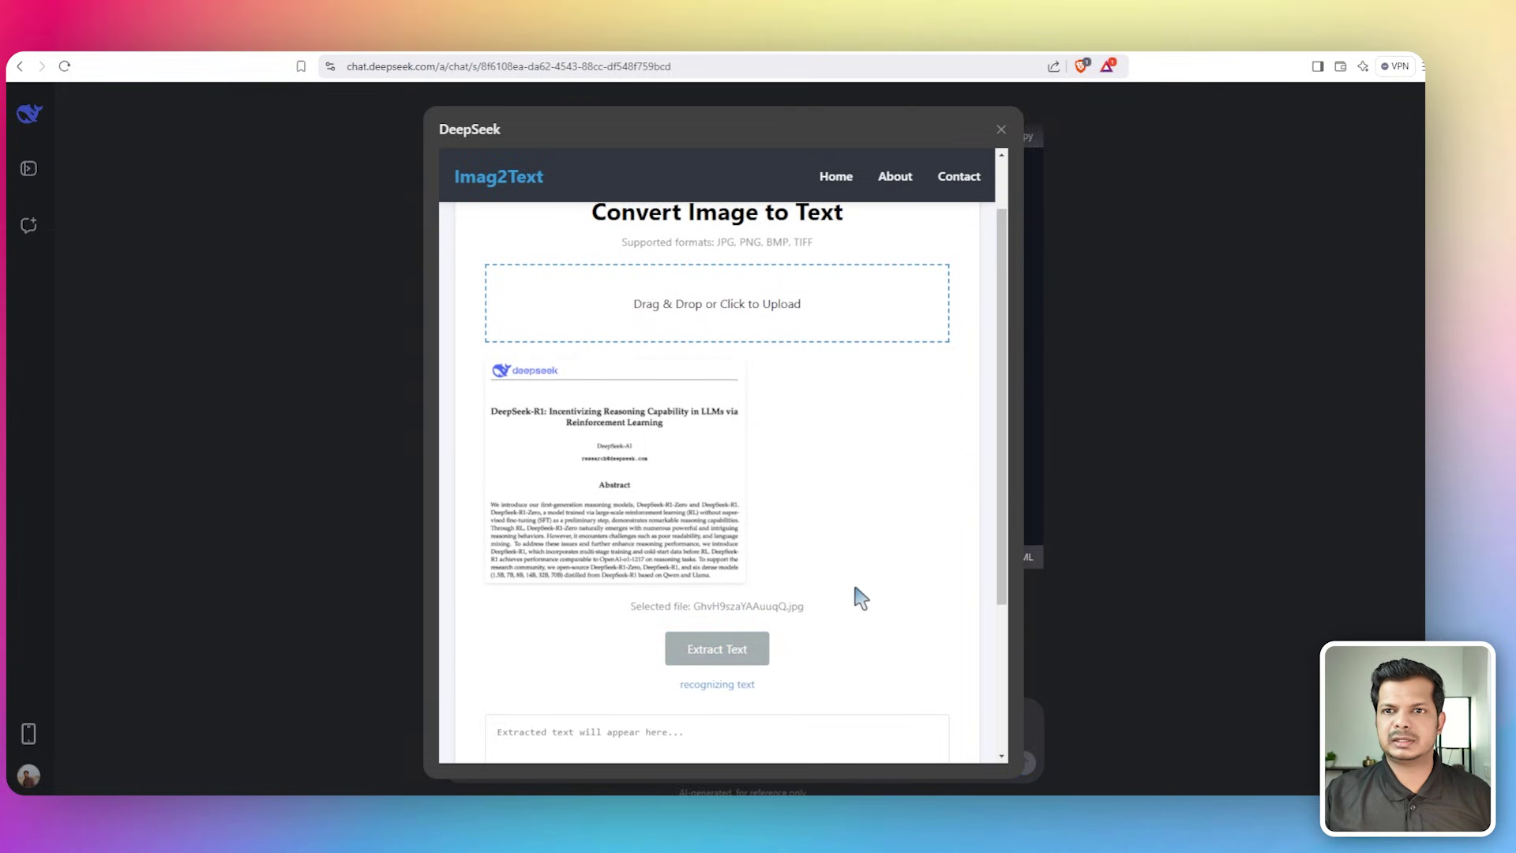
{"action": "scroll", "coordinate": [859, 596], "scroll_direction": "down", "scroll_amount": 3}
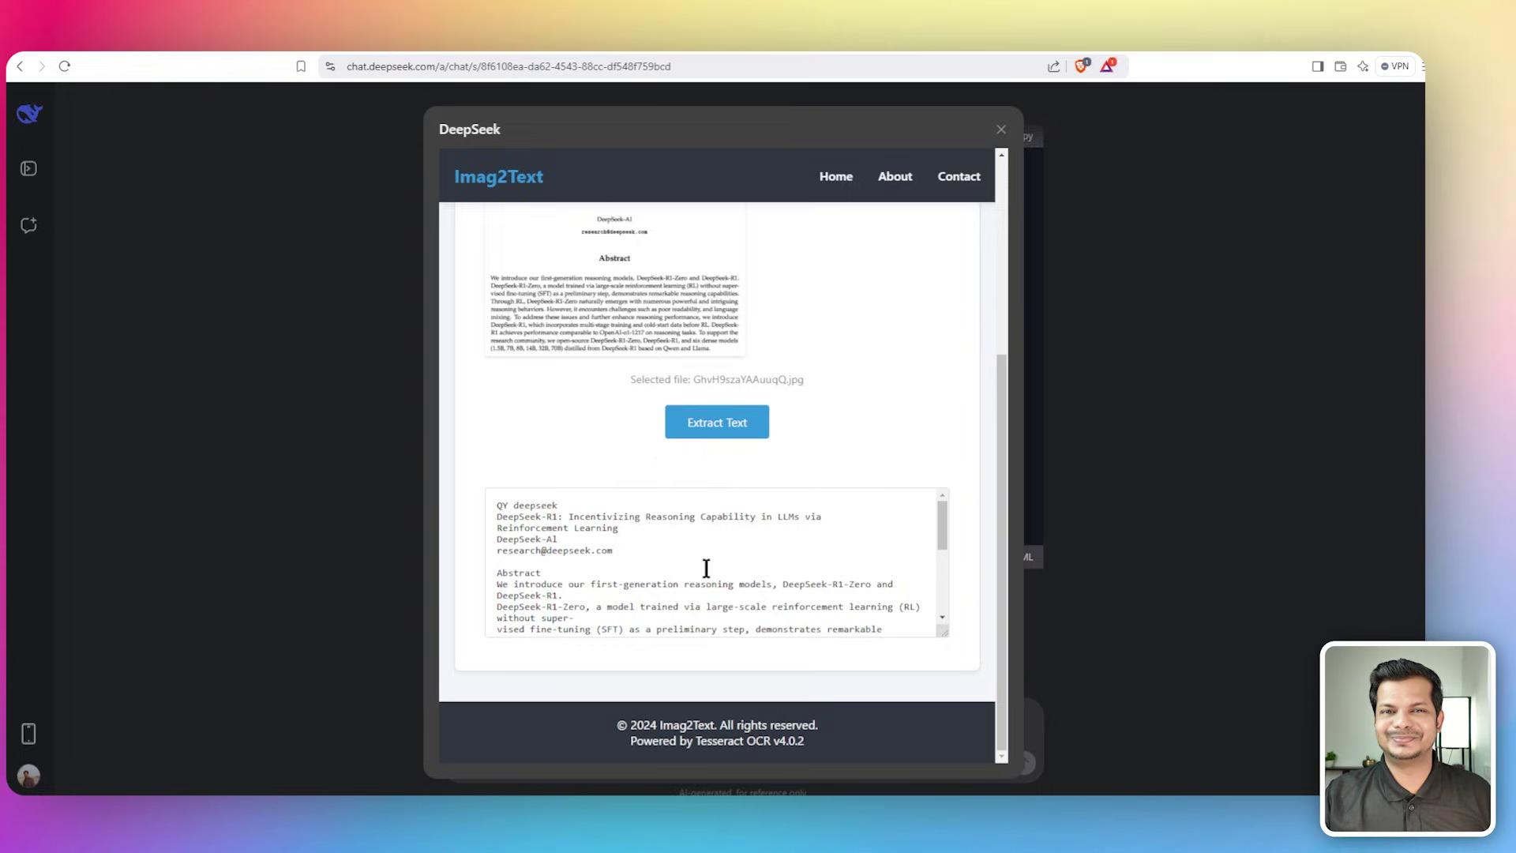
{"action": "mouse_move", "coordinate": [942, 530]}
{"action": "left_mouse_down"}
{"action": "mouse_move", "coordinate": [946, 612]}
{"action": "mouse_move", "coordinate": [944, 525]}
{"action": "left_mouse_up"}
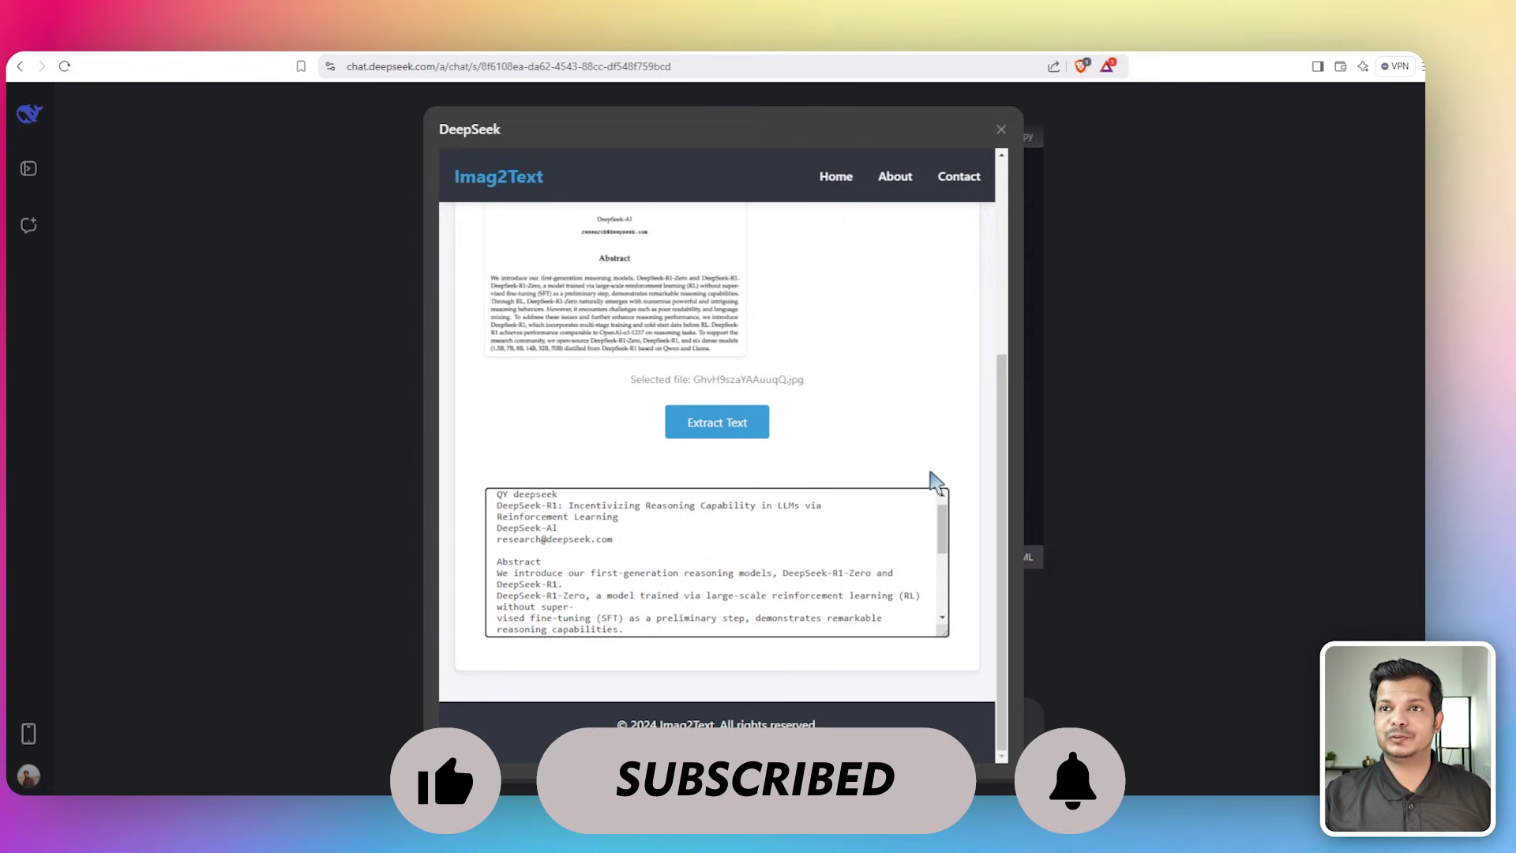
{"action": "left_click", "coordinate": [1000, 130]}
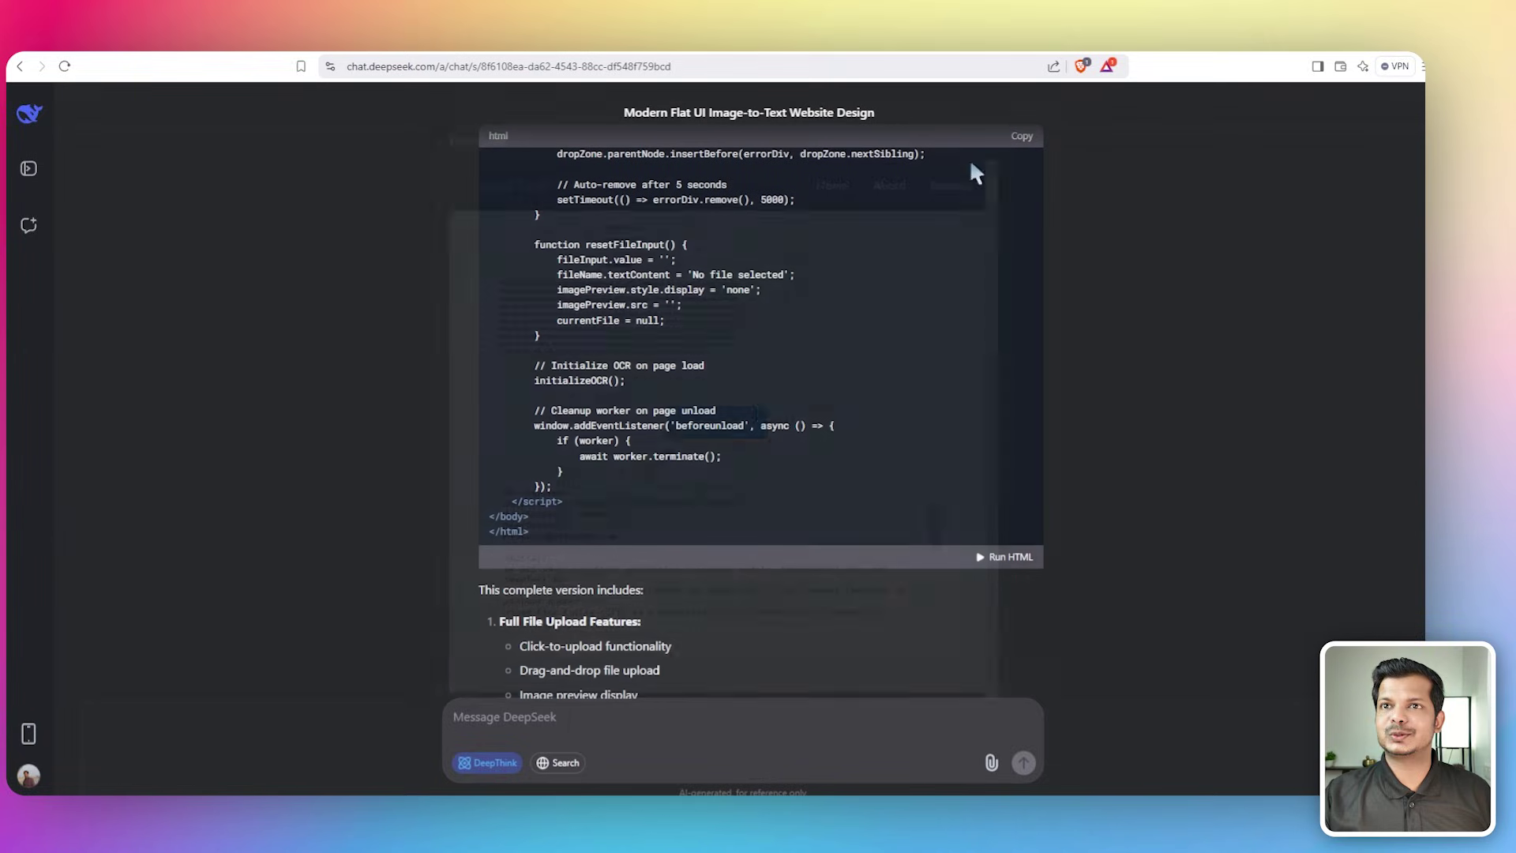
Paste the generated code into CodeViewIt, preview it full-window, then return to DeepSeek
{"action": "left_click", "coordinate": [1022, 142]}
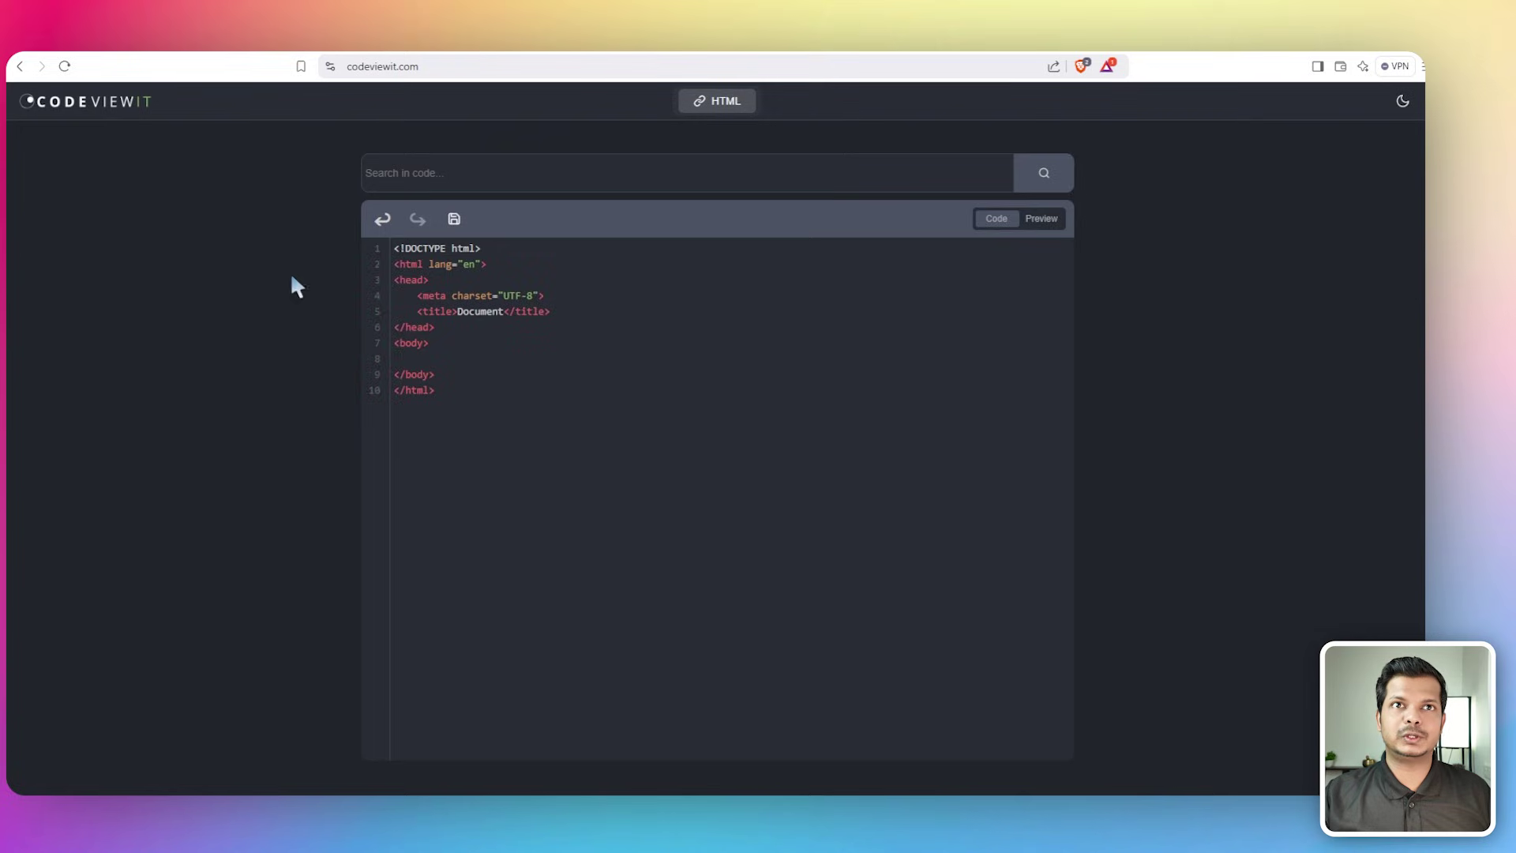
{"action": "left_click_drag", "start_coordinate": [446, 392], "coordinate": [341, 228]}
{"action": "key", "text": "ctrl+v"}
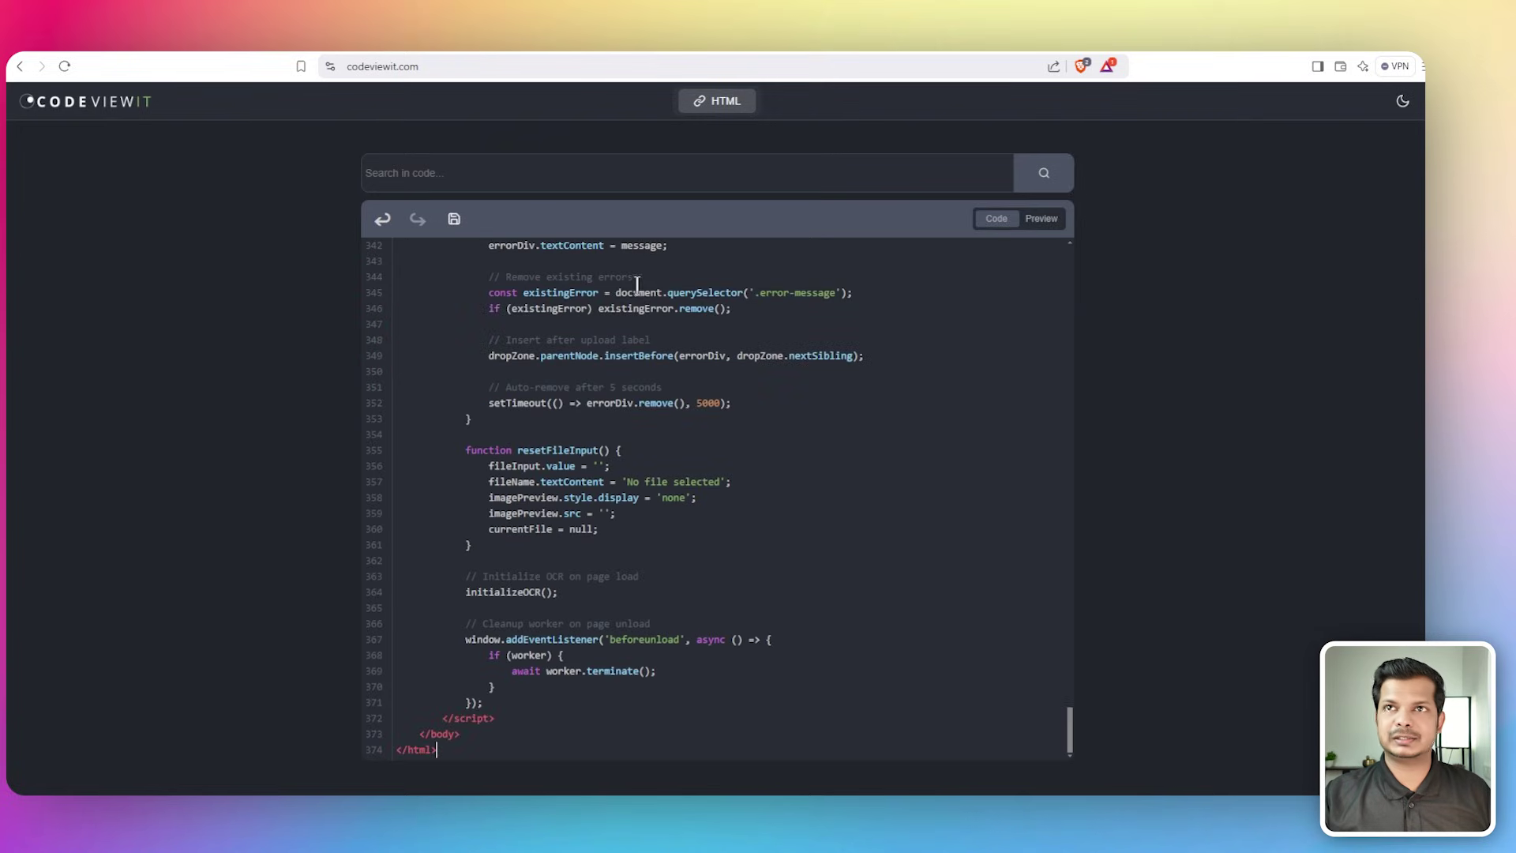
{"action": "left_click", "coordinate": [1038, 220]}
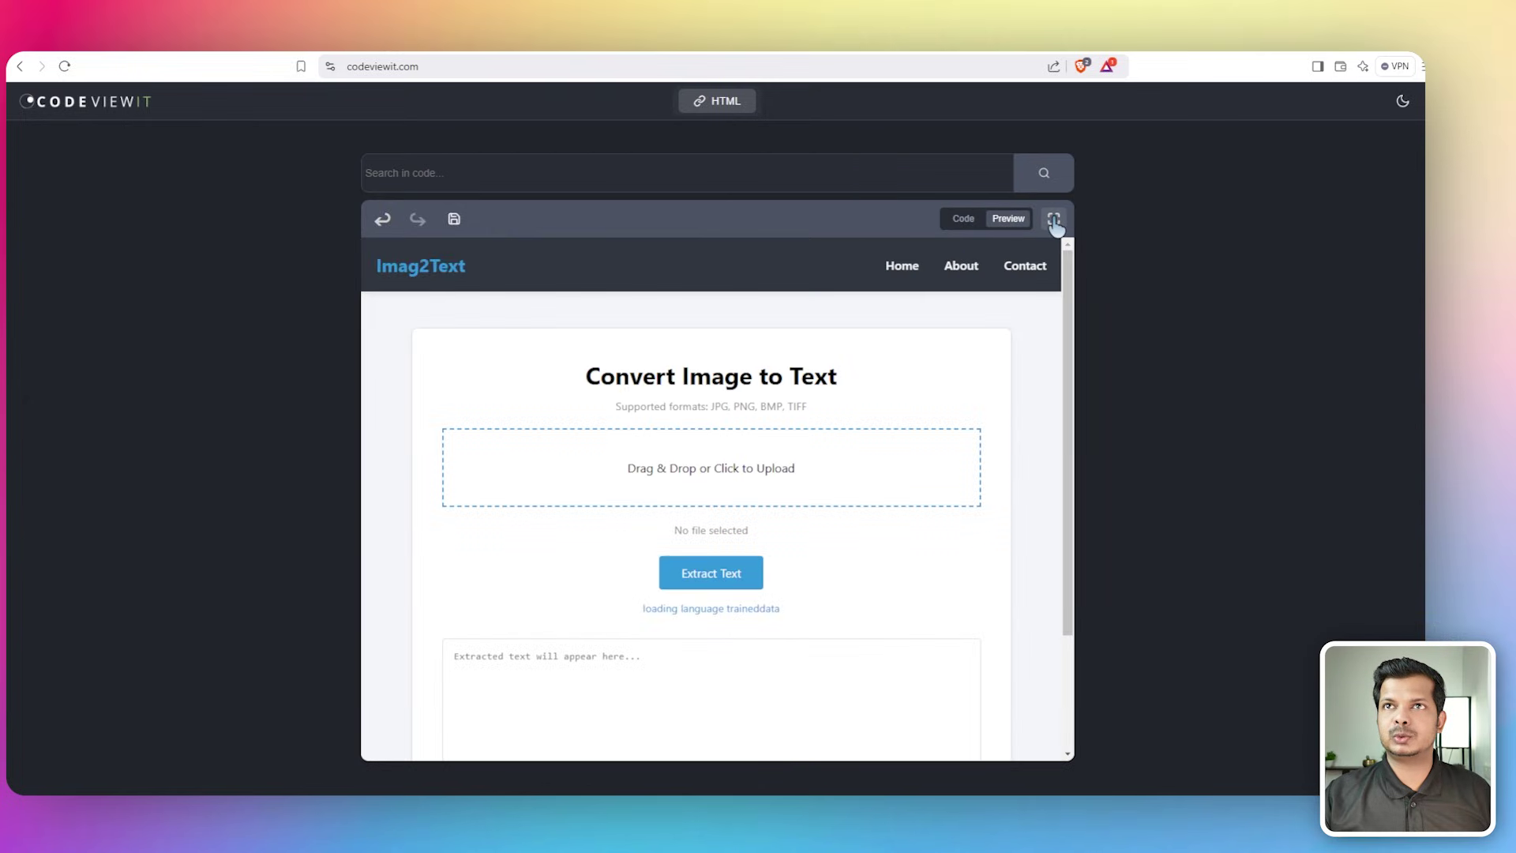
{"action": "left_click", "coordinate": [1050, 220]}
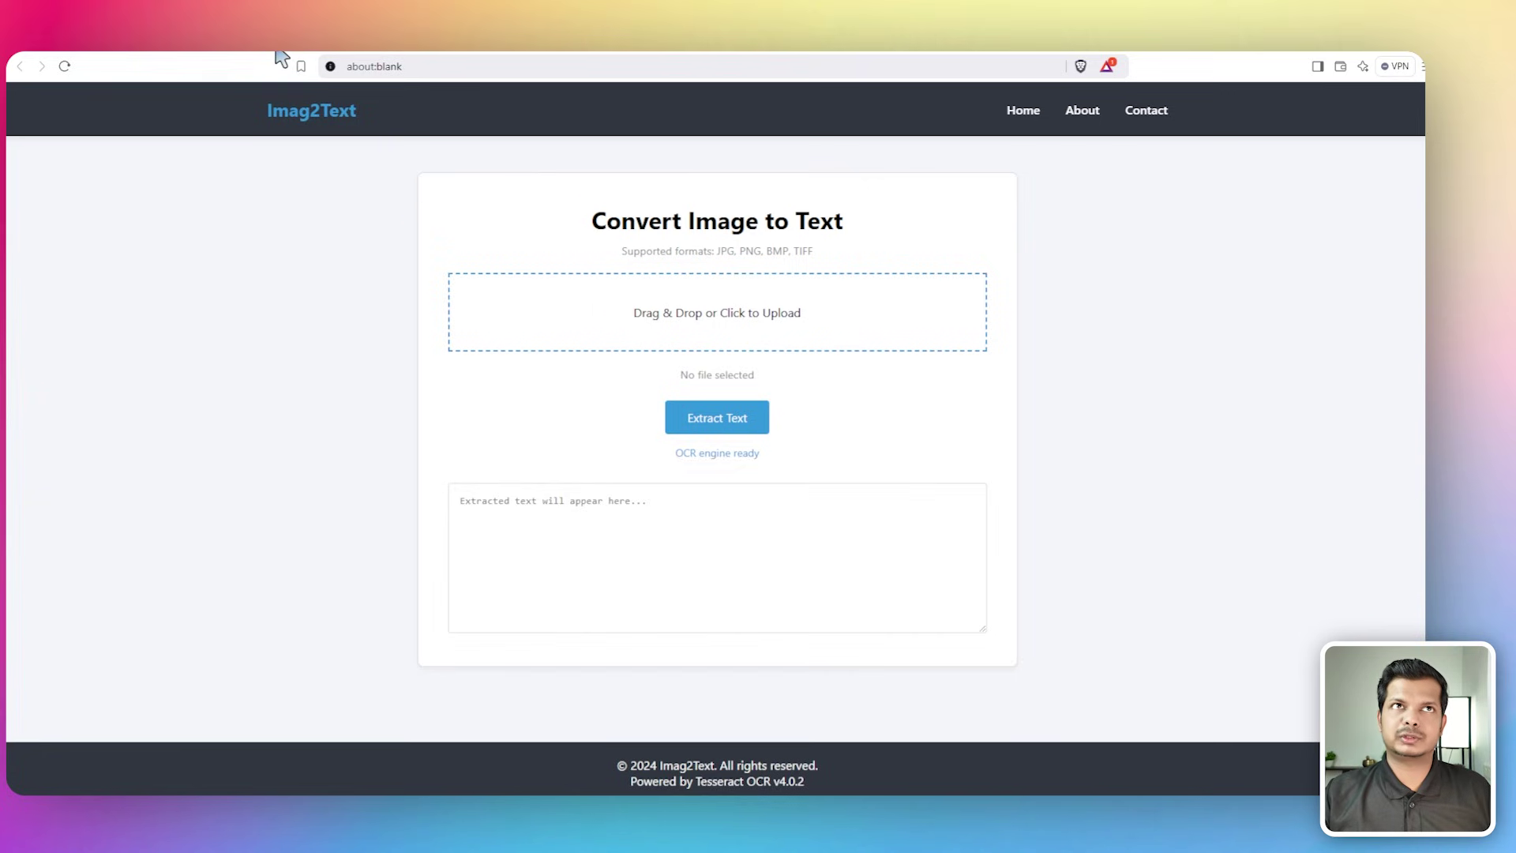
{"action": "key", "text": "ctrl+Tab"}
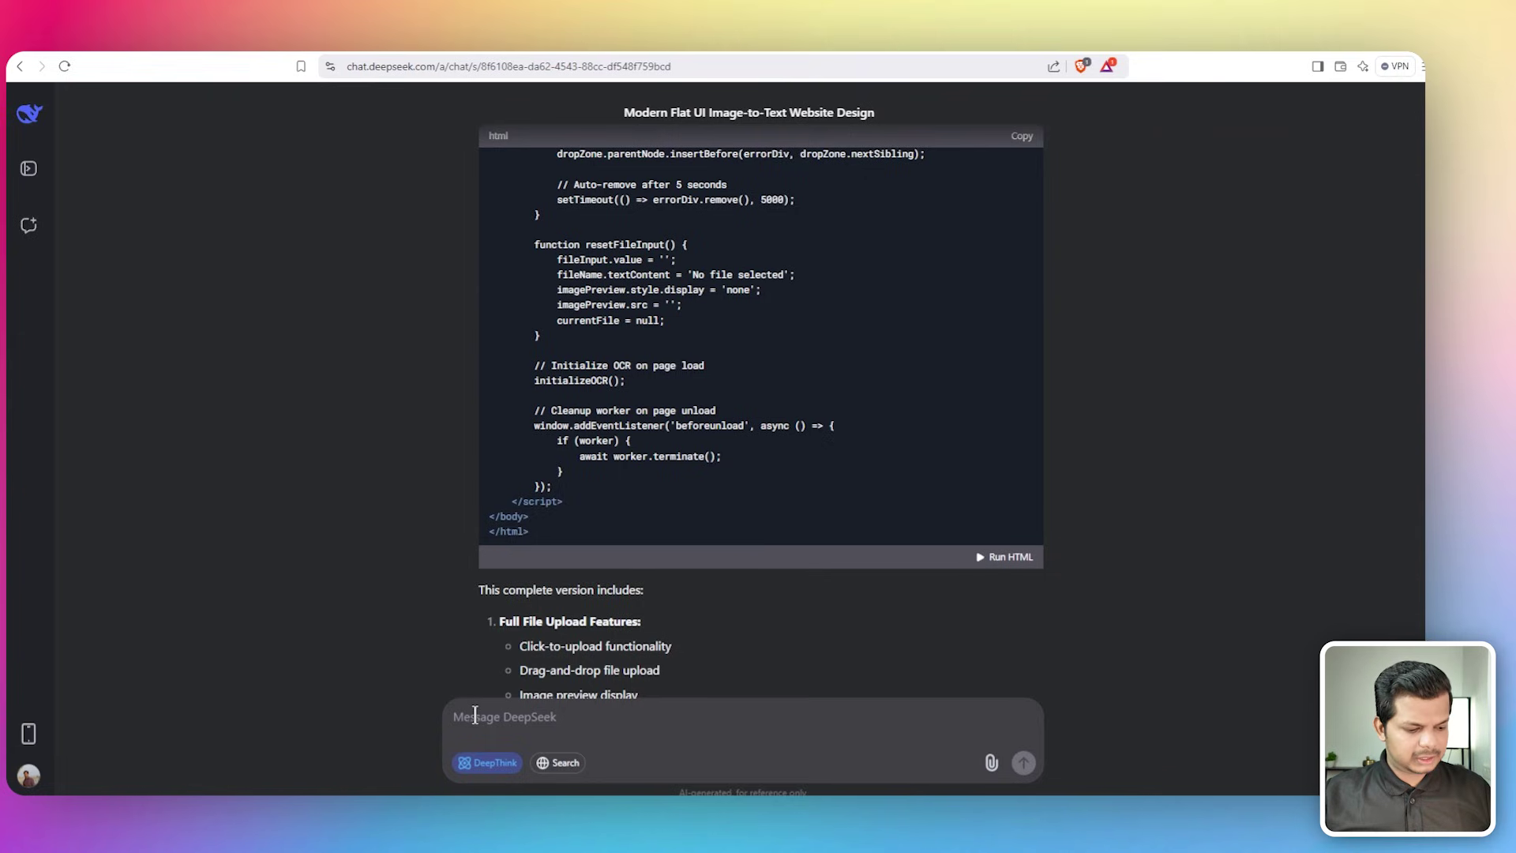
Request a flat, modern redesign without card background and with sticky header and footer
{"action": "key", "text": "ctrl+v"}
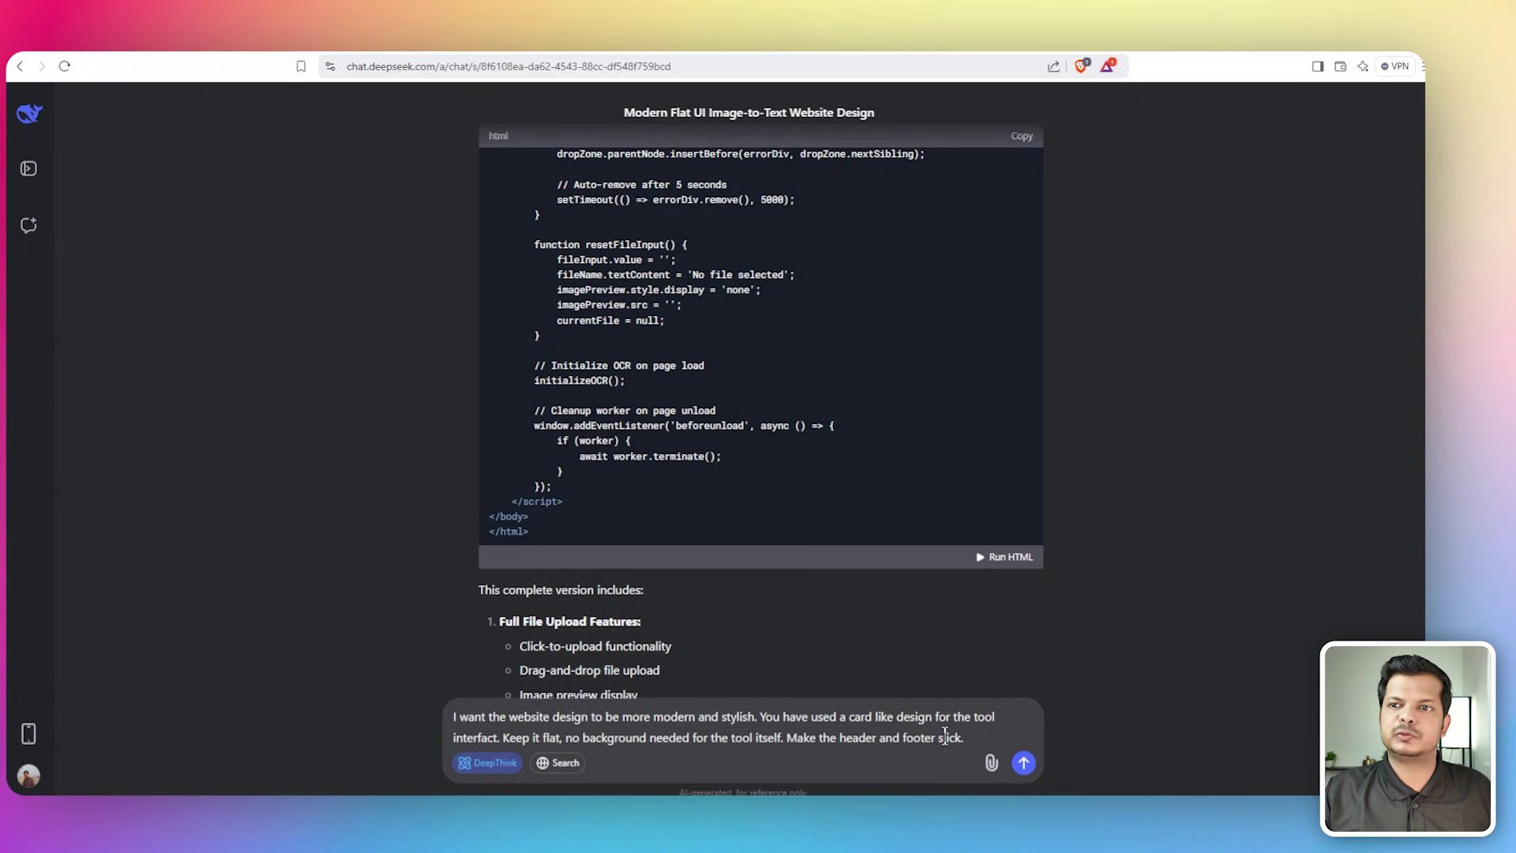
{"action": "key", "text": "Return"}
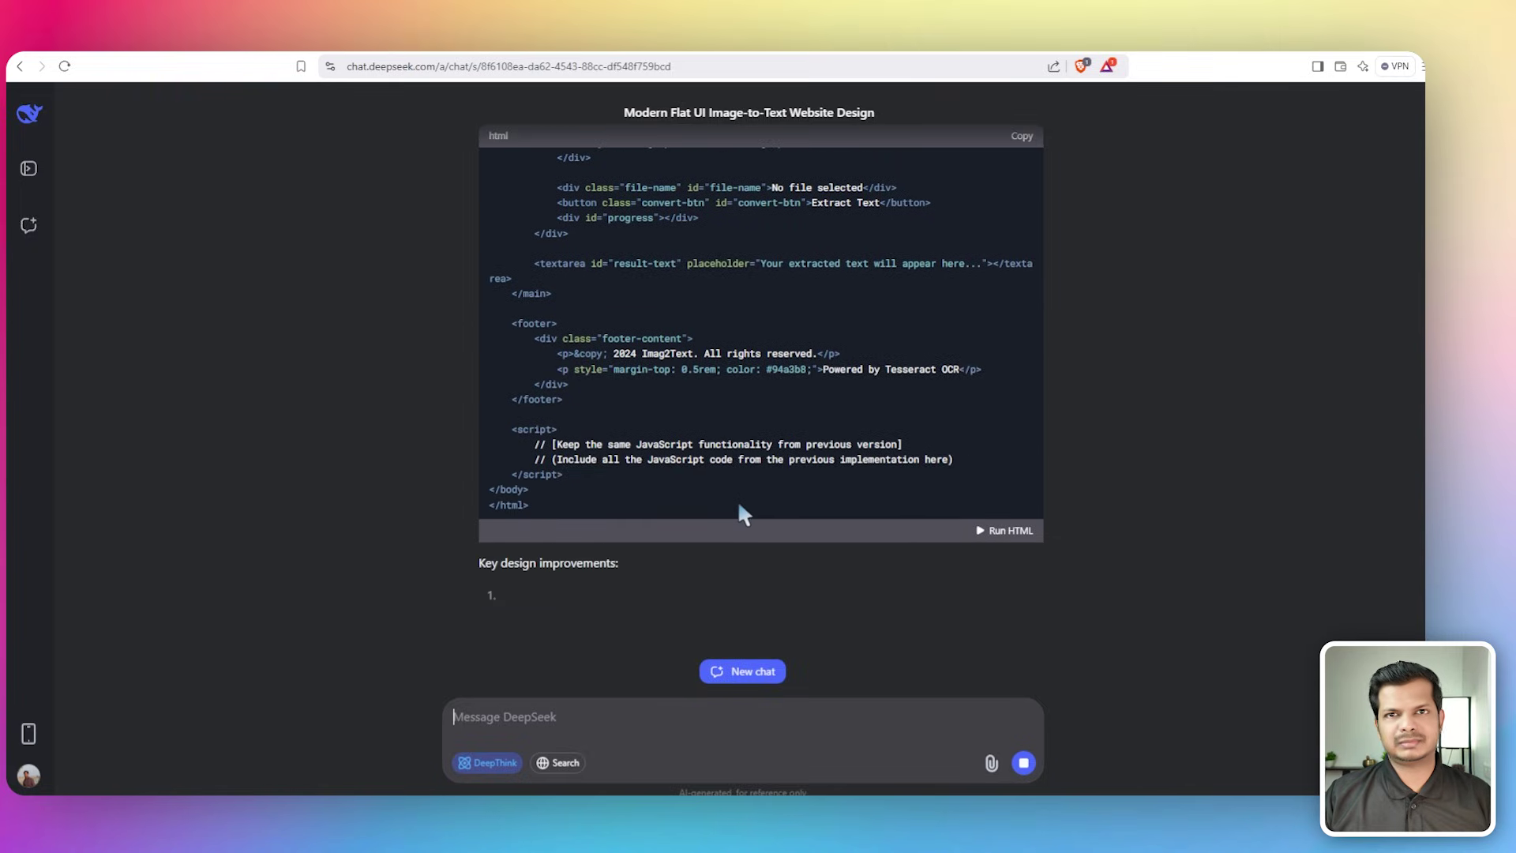
Review the redesigned flat-UI code block and copy its HTML
{"action": "scroll", "coordinate": [719, 521], "scroll_direction": "up", "scroll_amount": 2}
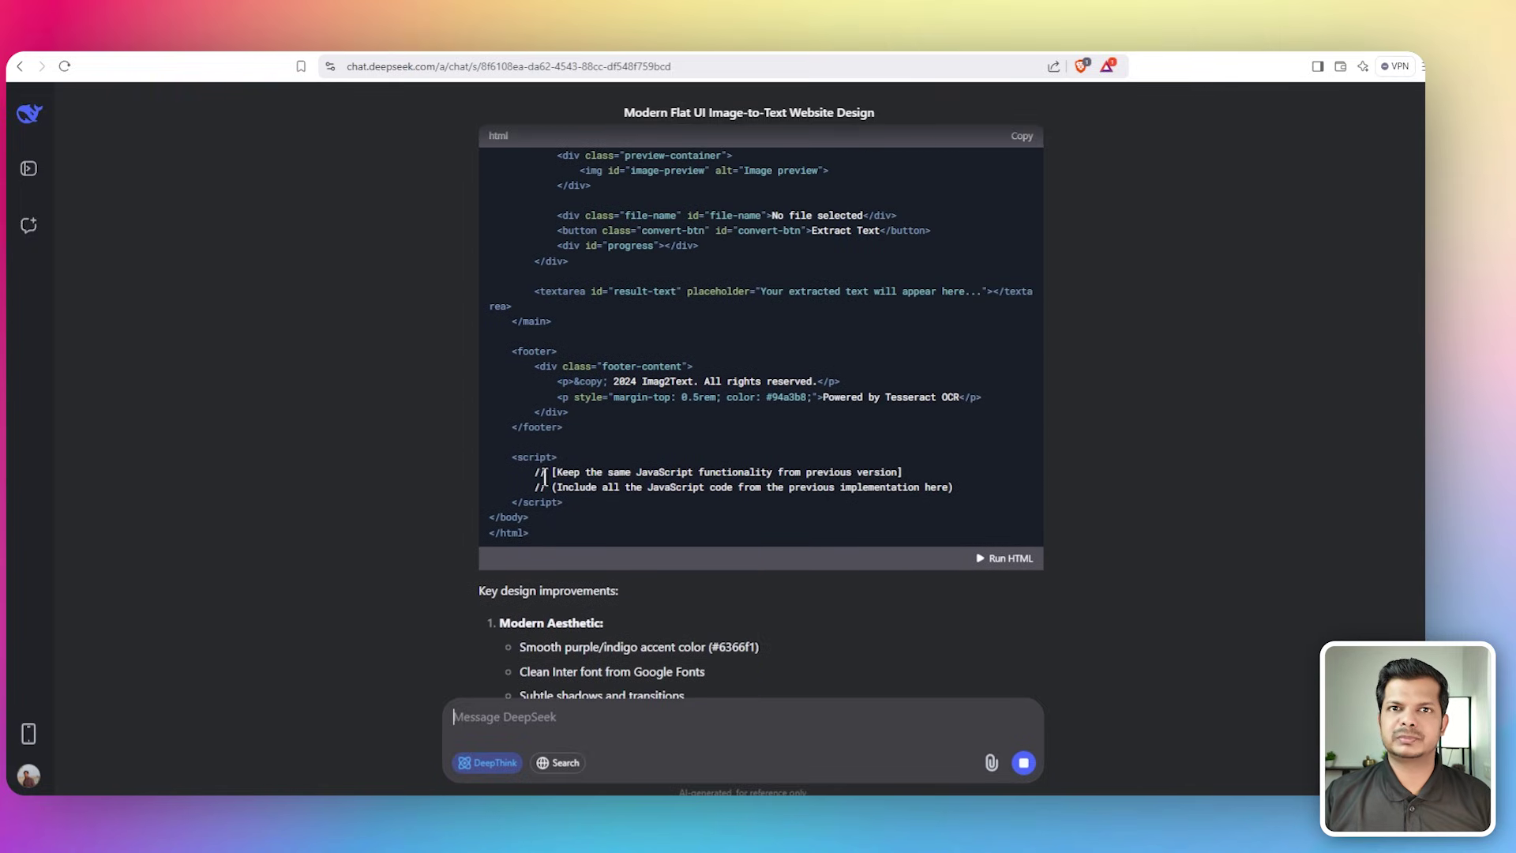
{"action": "left_click_drag", "start_coordinate": [534, 471], "coordinate": [959, 489]}
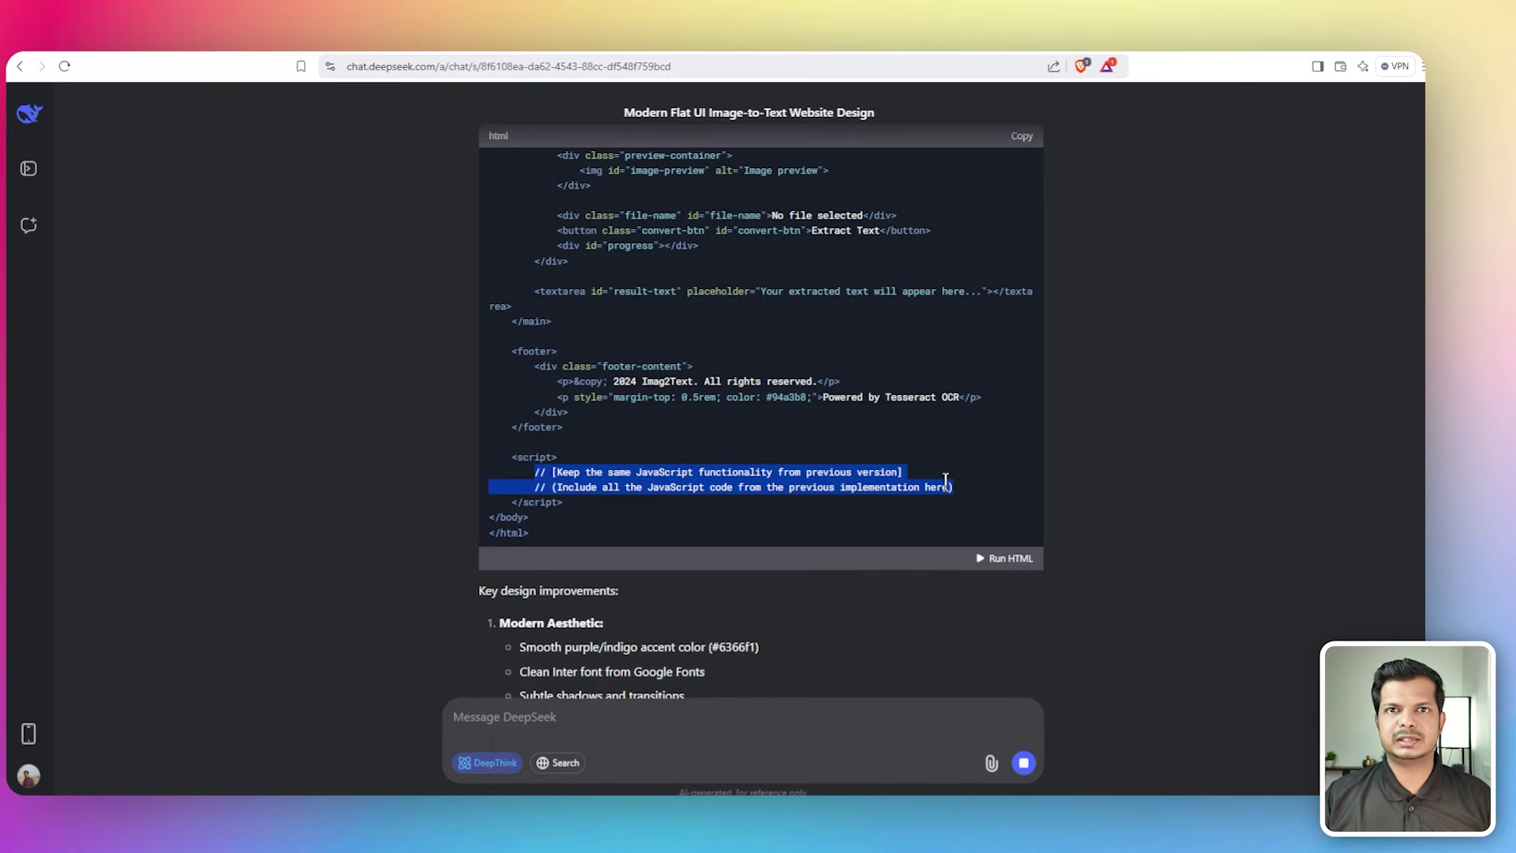
{"action": "left_click", "coordinate": [606, 467]}
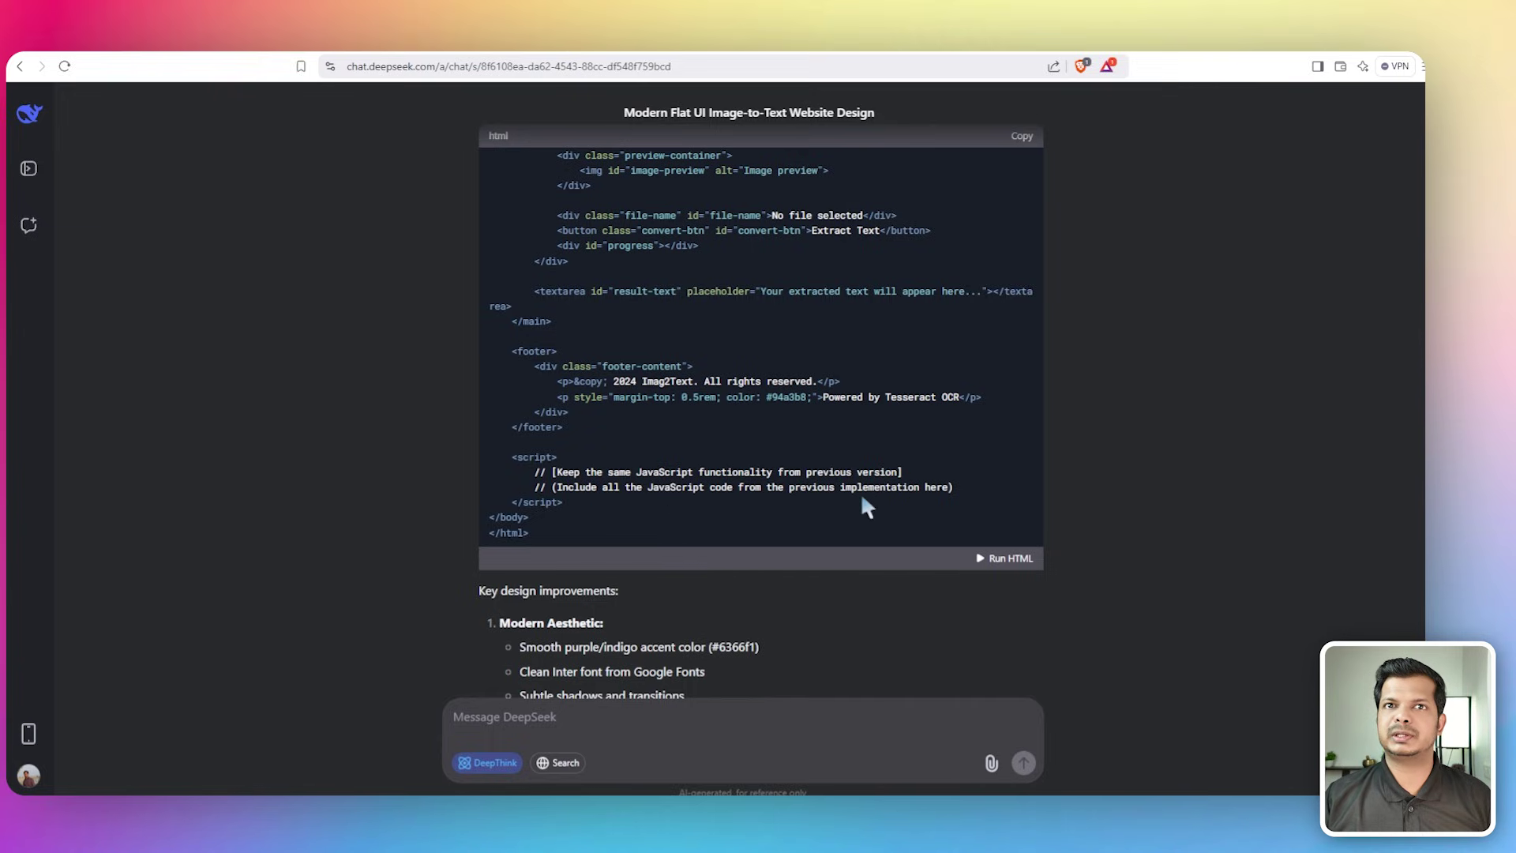
{"action": "scroll", "coordinate": [728, 418], "scroll_direction": "up", "scroll_amount": 1}
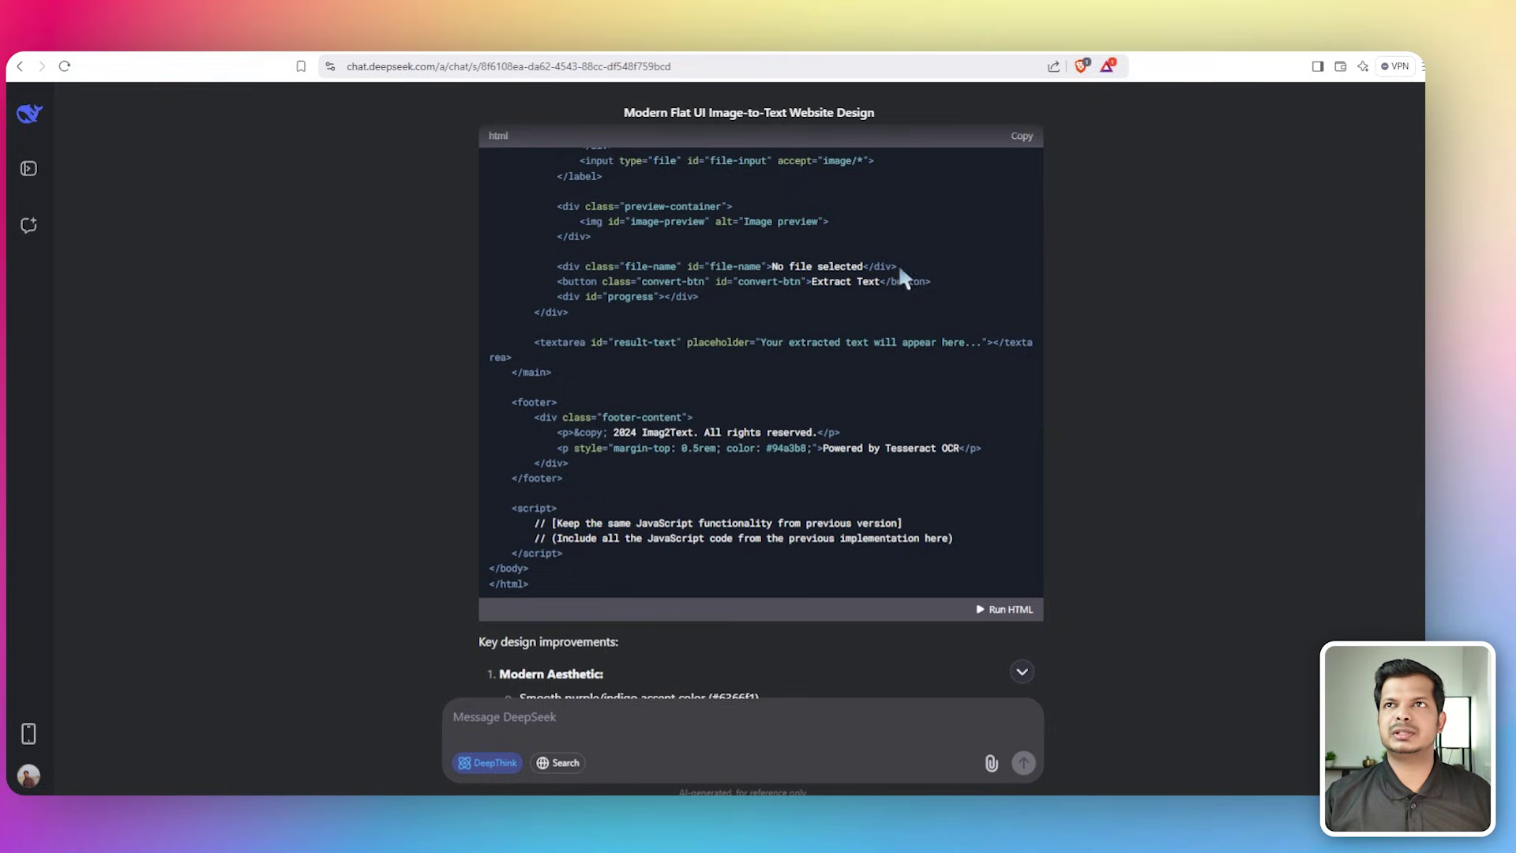
{"action": "left_click", "coordinate": [1020, 138]}
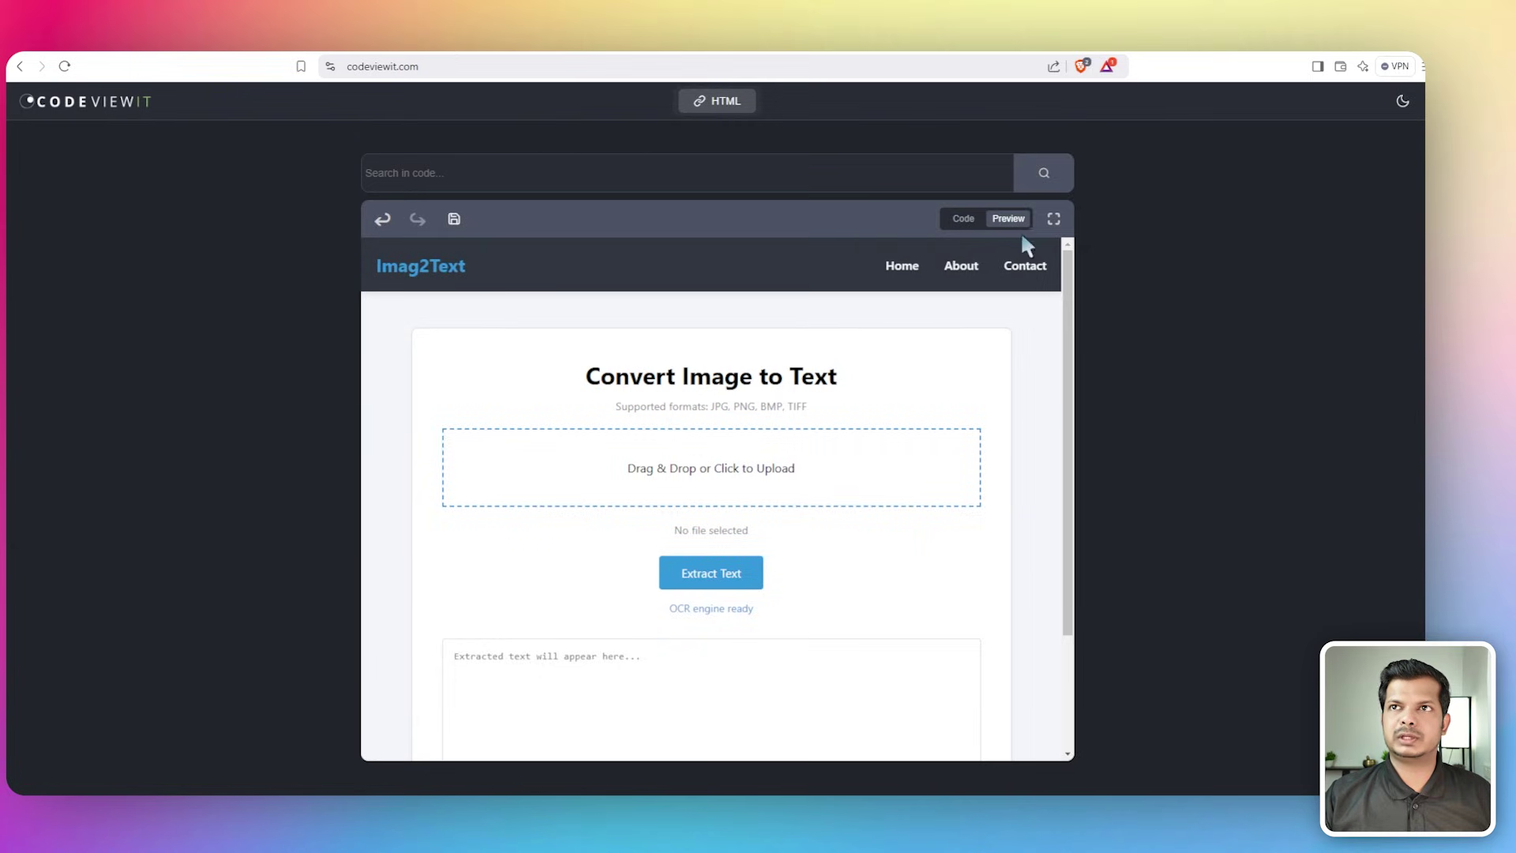
Replace the old markup up to the footer with the pasted flat redesign
{"action": "left_click", "coordinate": [996, 219]}
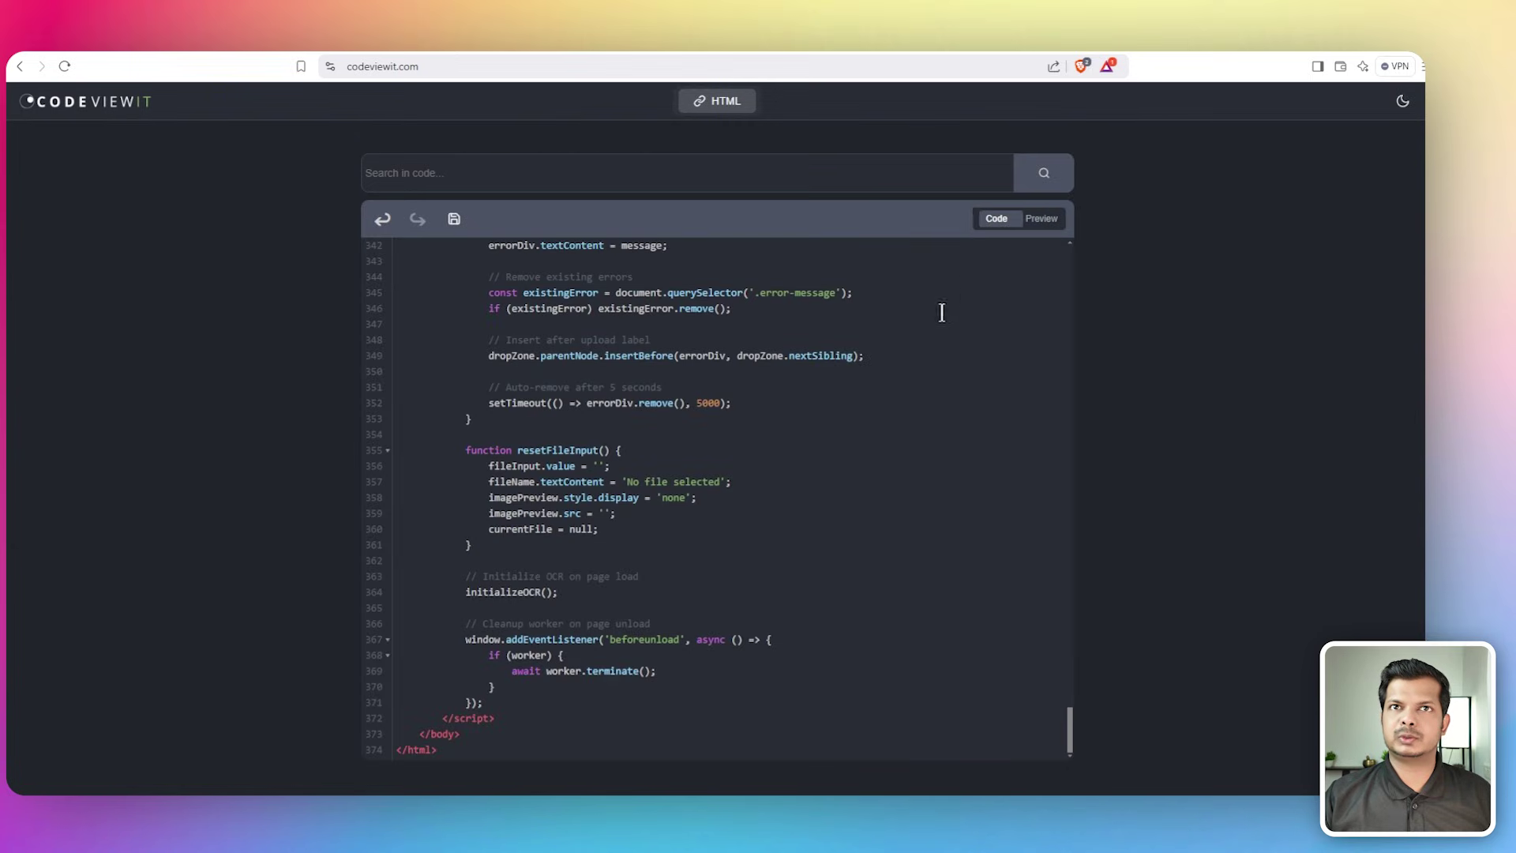
{"action": "scroll", "coordinate": [558, 452], "scroll_direction": "up", "scroll_amount": 20}
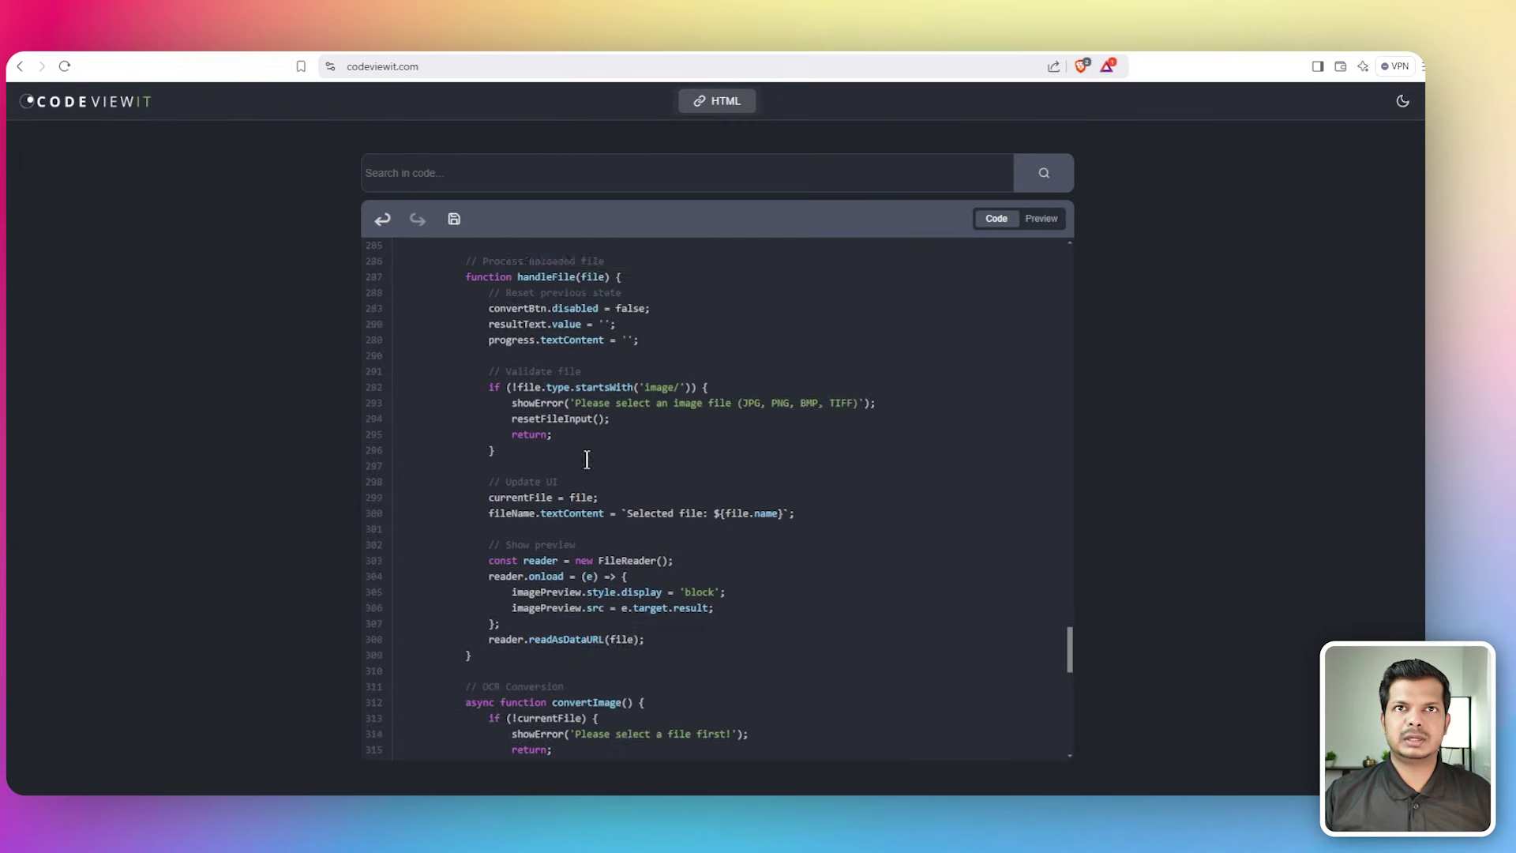
{"action": "scroll", "coordinate": [582, 464], "scroll_direction": "down", "scroll_amount": 2}
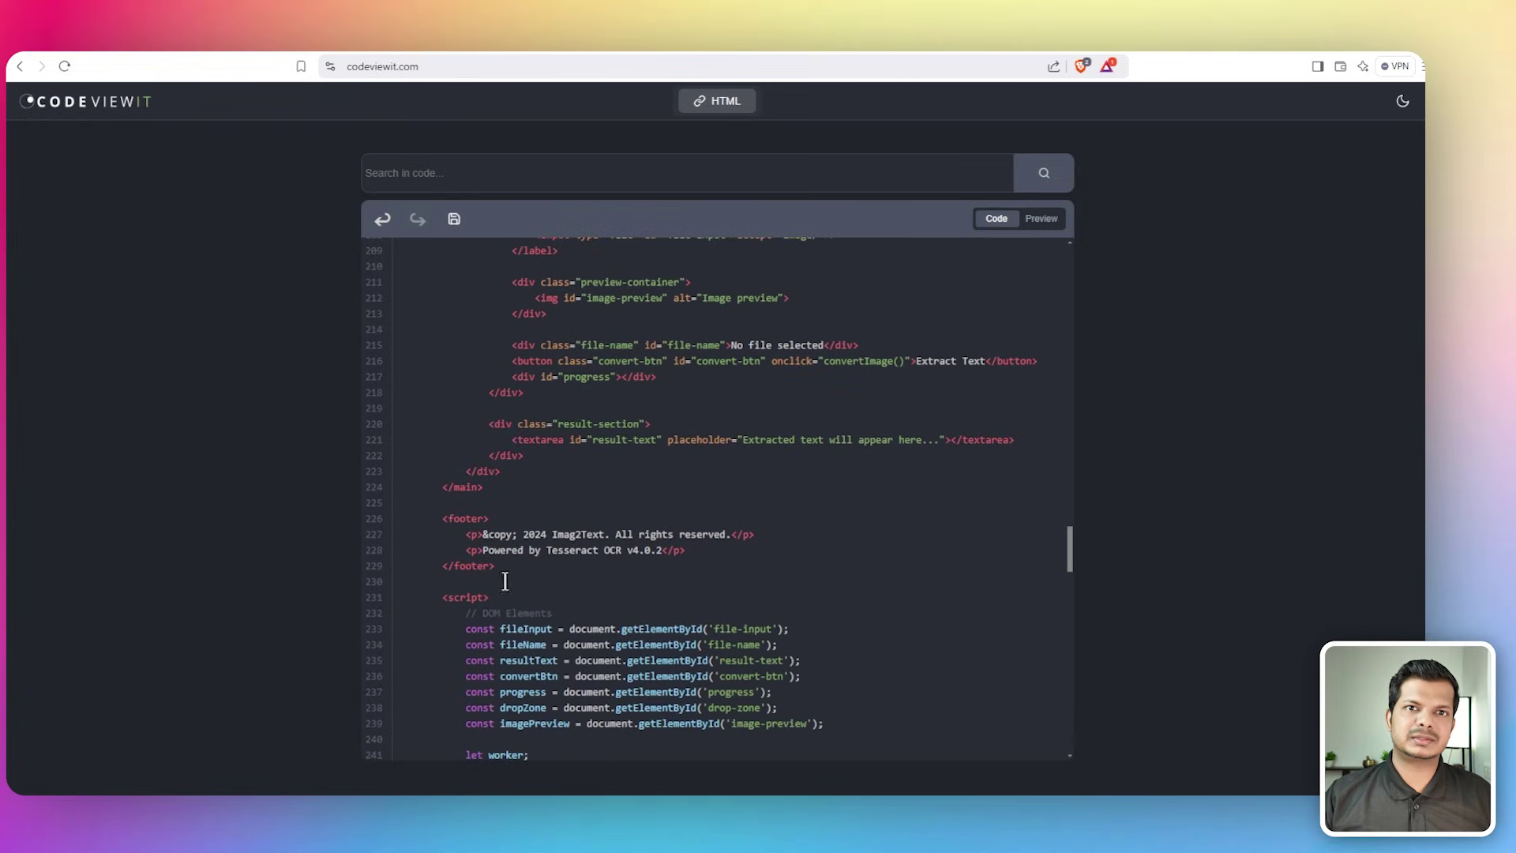
{"action": "left_click_drag", "start_coordinate": [497, 565], "coordinate": [251, 115]}
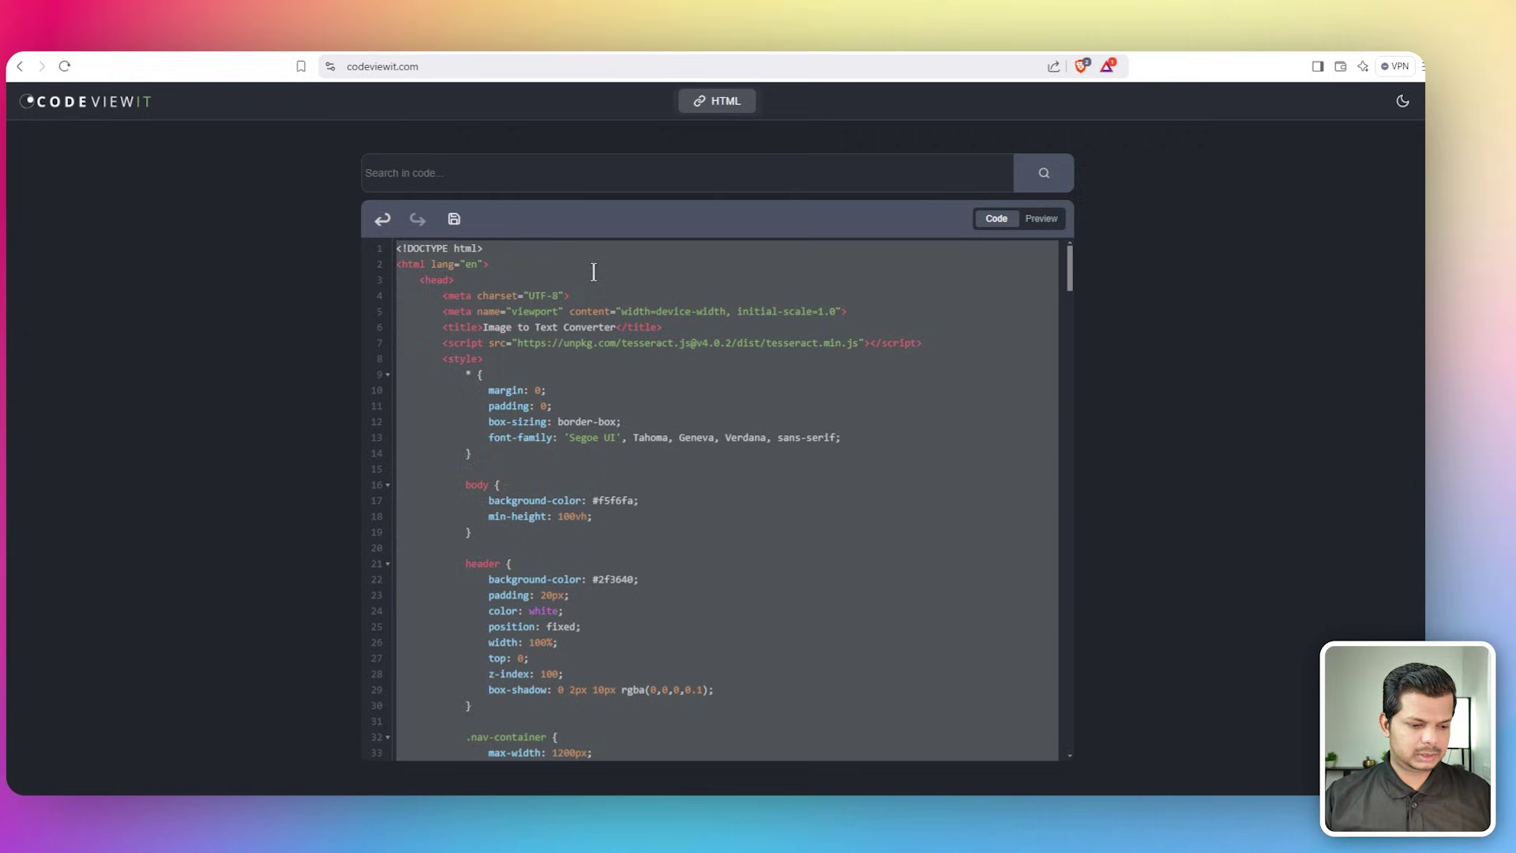
{"action": "key", "text": "ctrl+v"}
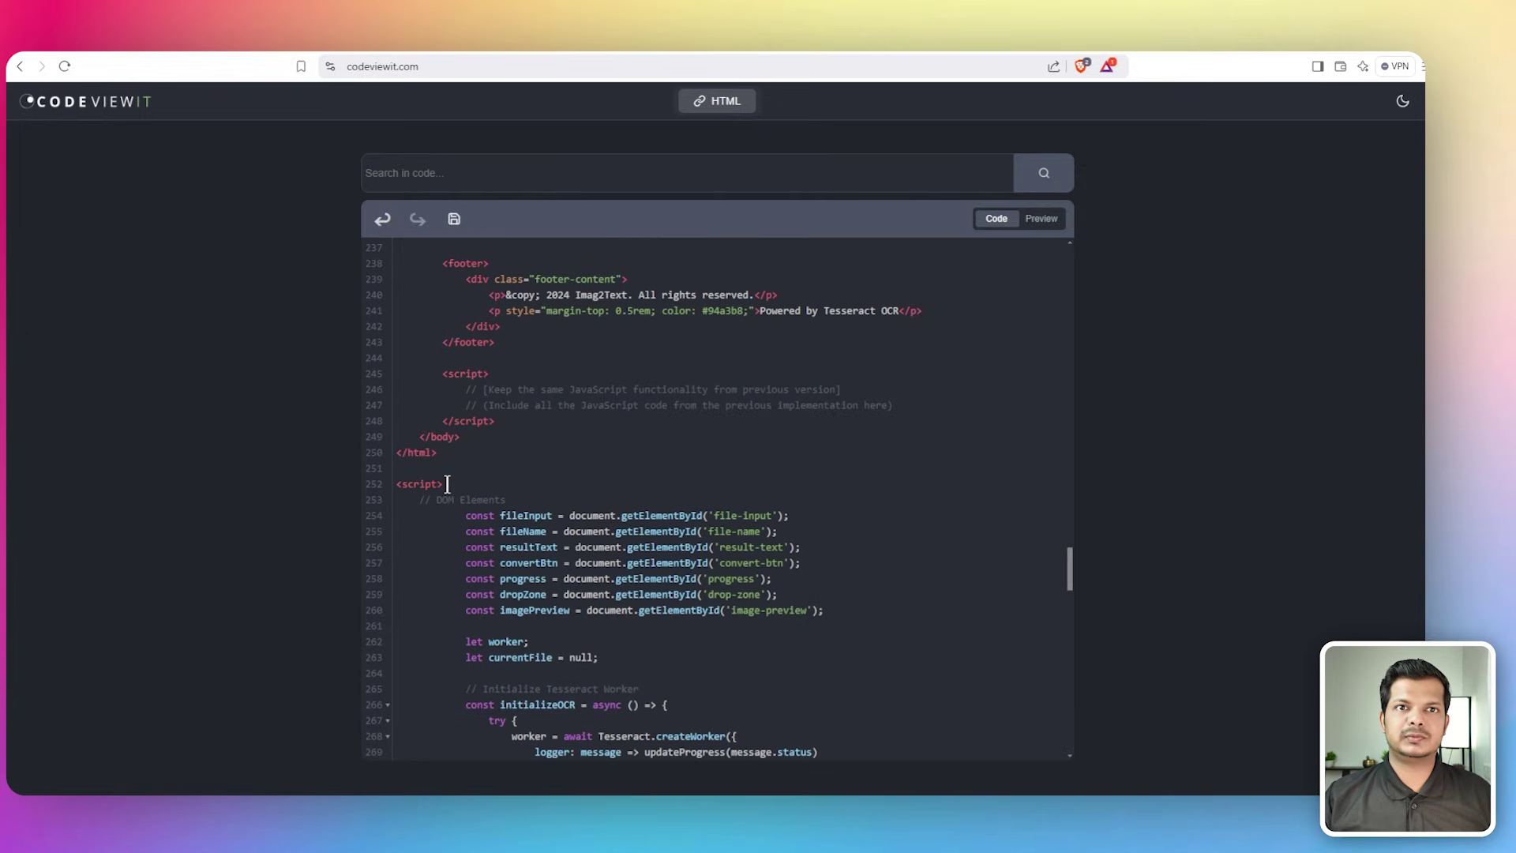
Delete the placeholder script block and closing tags on lines 244–250
{"action": "left_click_drag", "start_coordinate": [449, 458], "coordinate": [348, 362]}
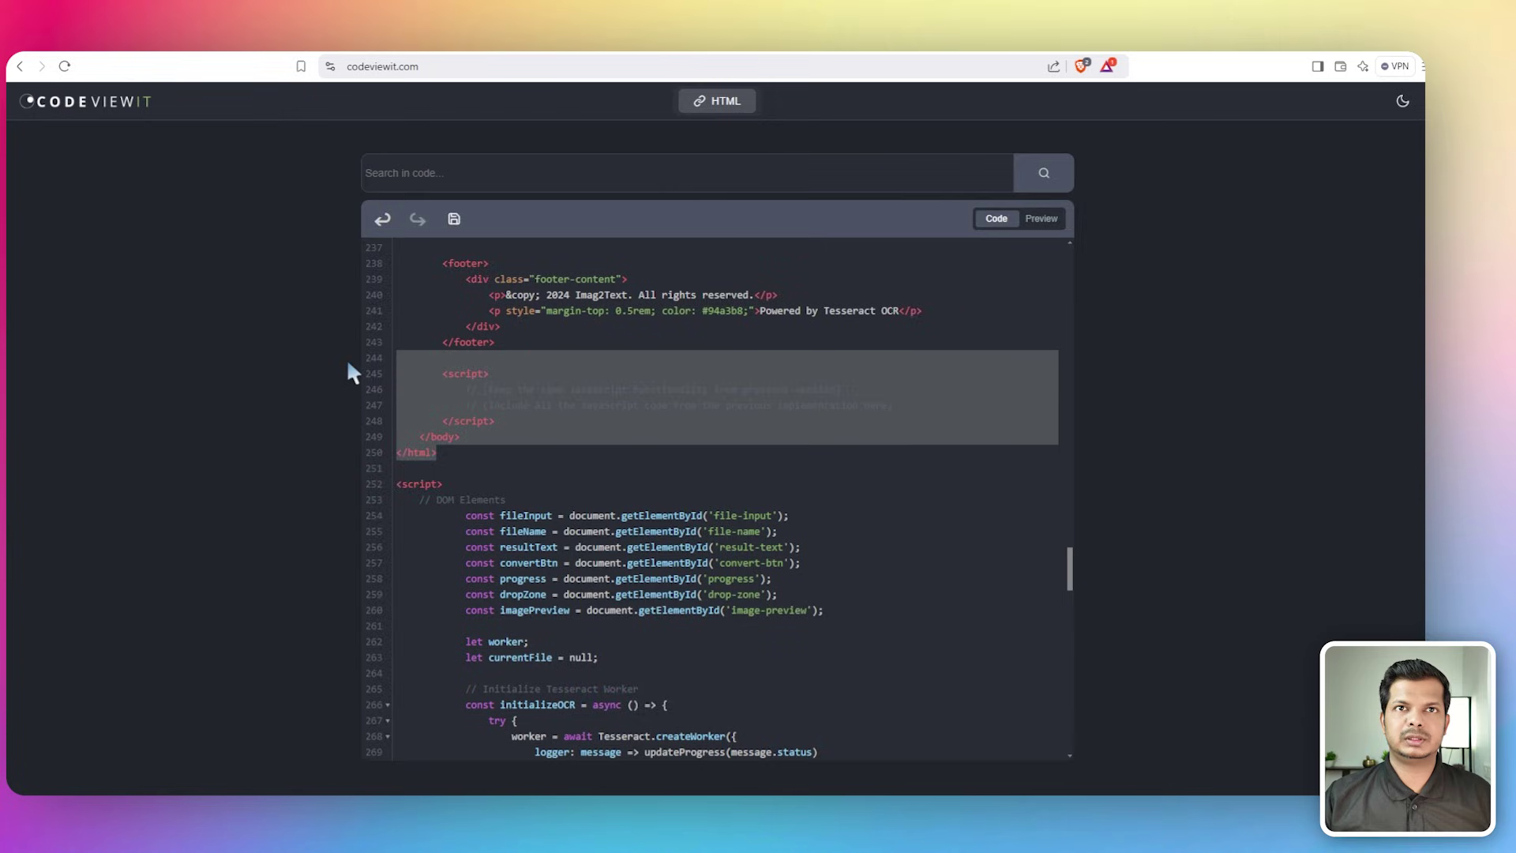
{"action": "key", "text": "BackSpace"}
{"action": "key", "text": "BackSpace"}
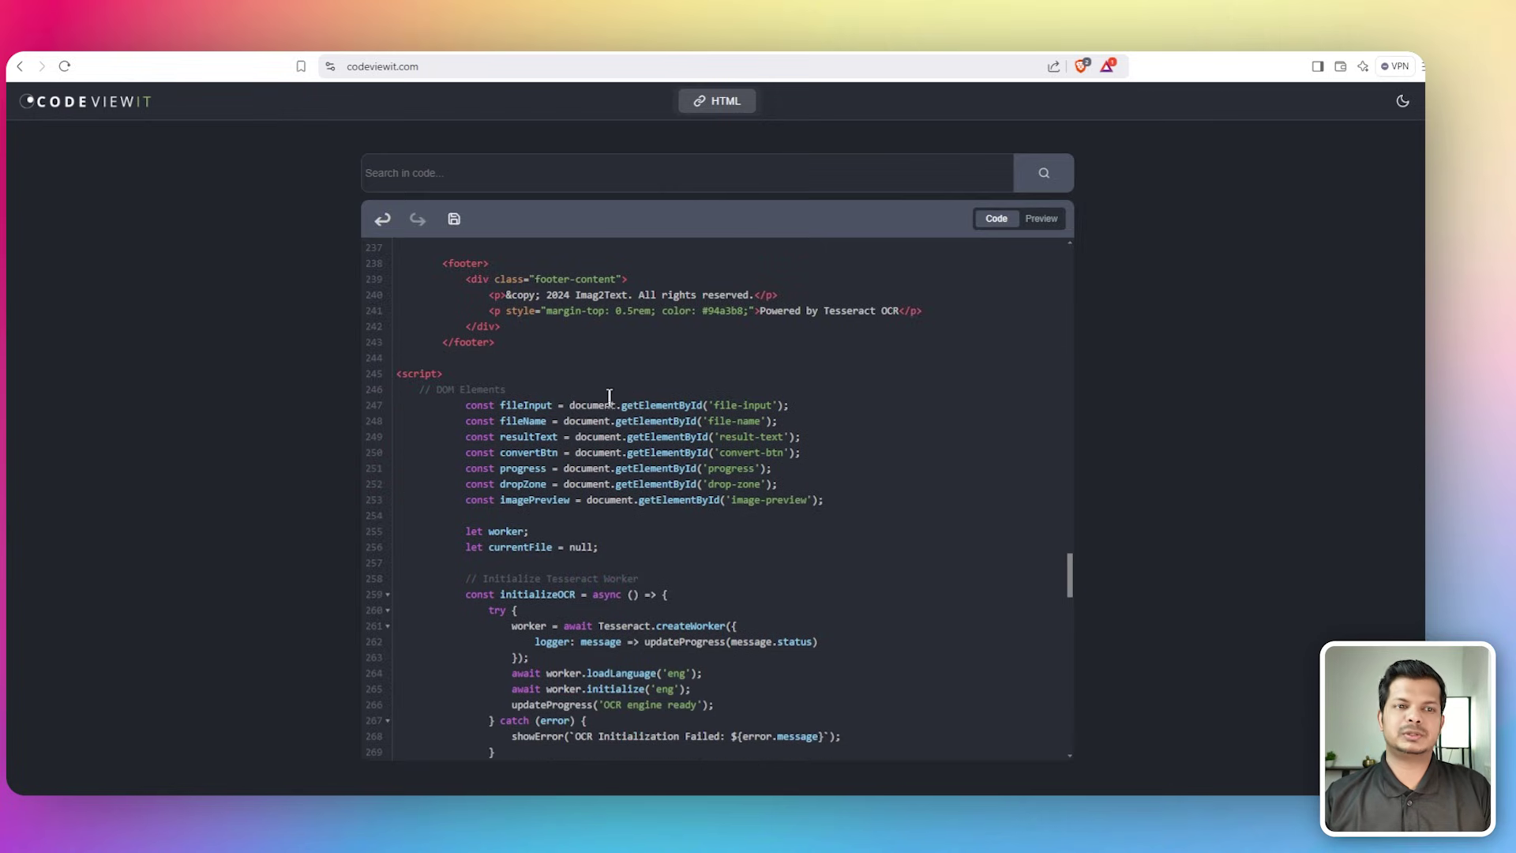
{"action": "key", "text": "ctrl+z"}
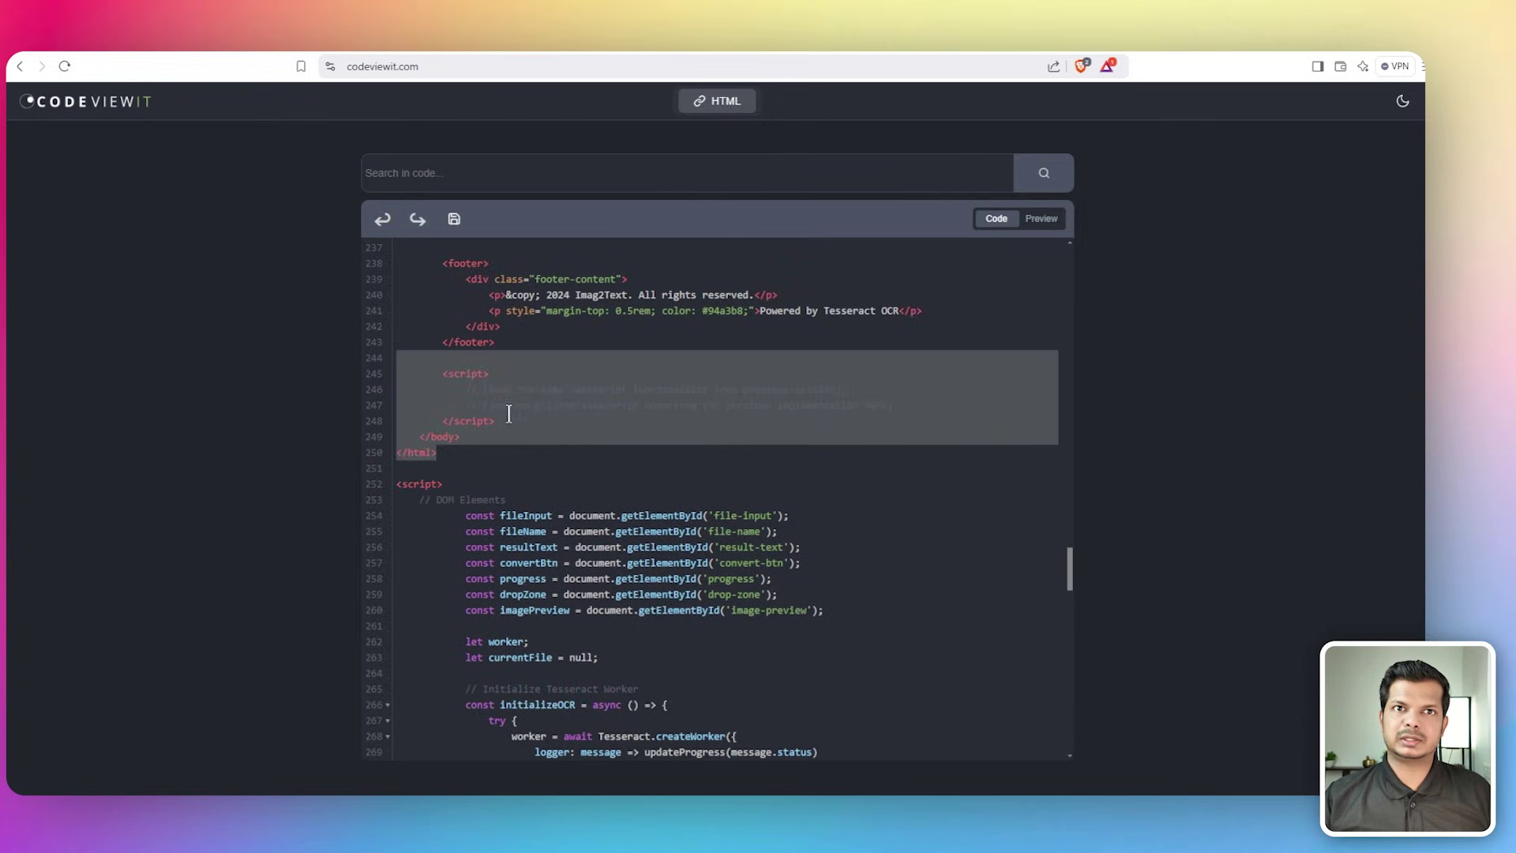
{"action": "left_click", "coordinate": [447, 457]}
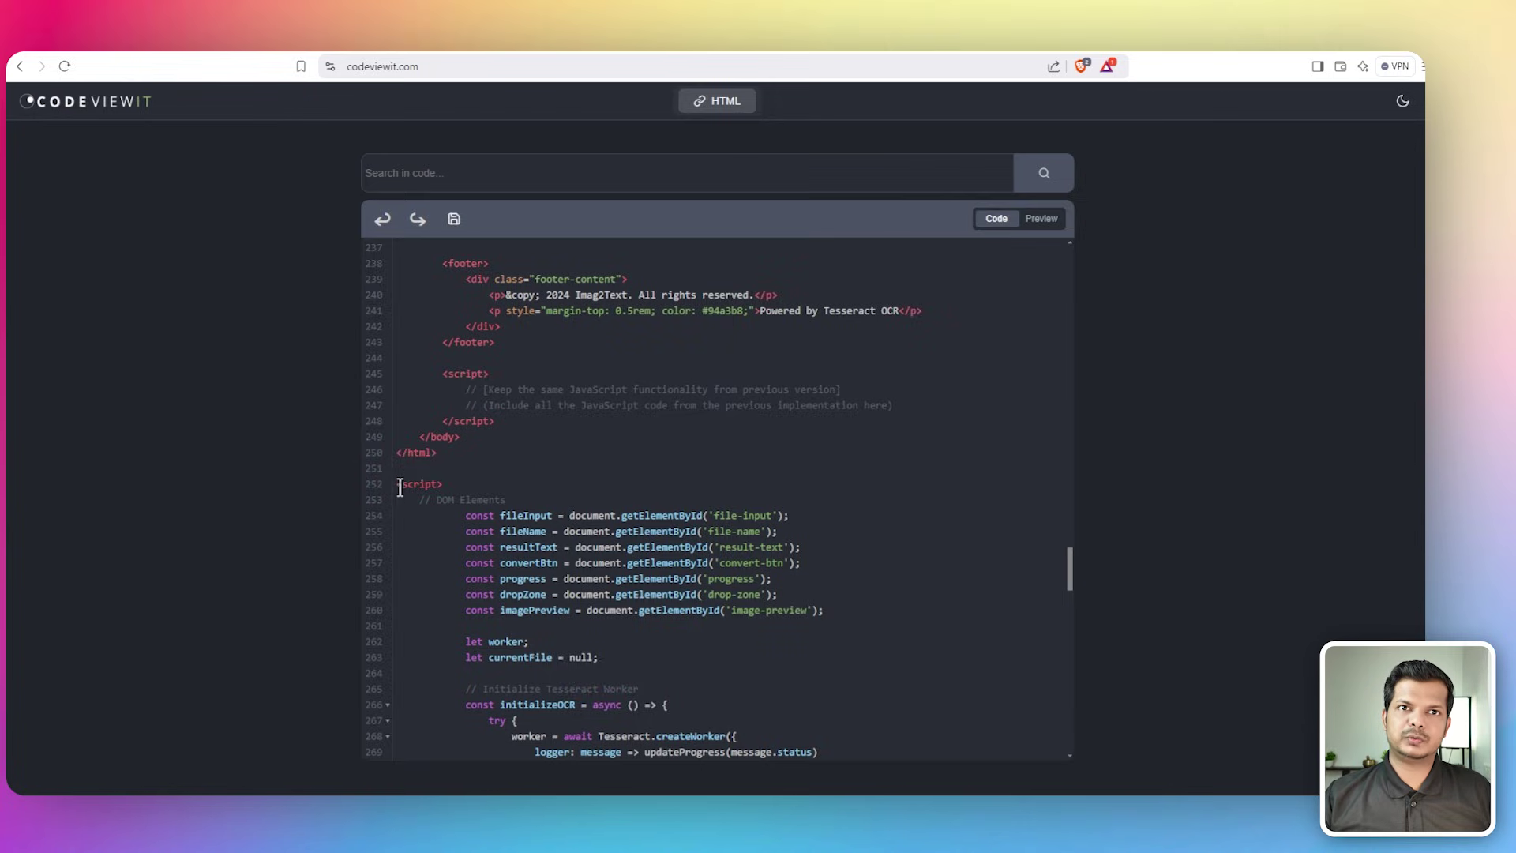
{"action": "left_click_drag", "start_coordinate": [398, 486], "coordinate": [451, 487]}
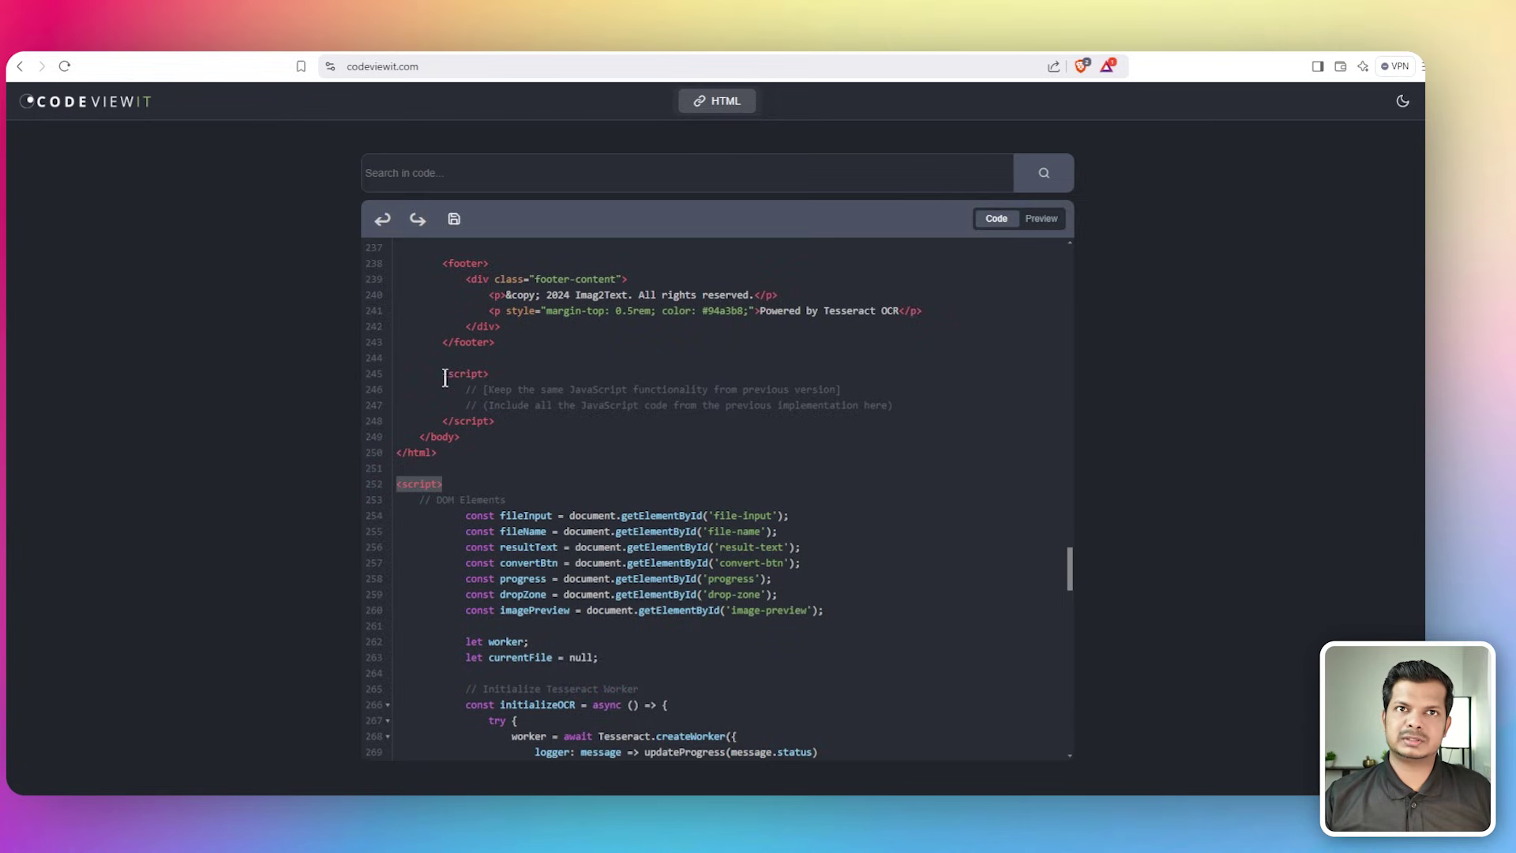
{"action": "left_click_drag", "start_coordinate": [444, 378], "coordinate": [486, 375]}
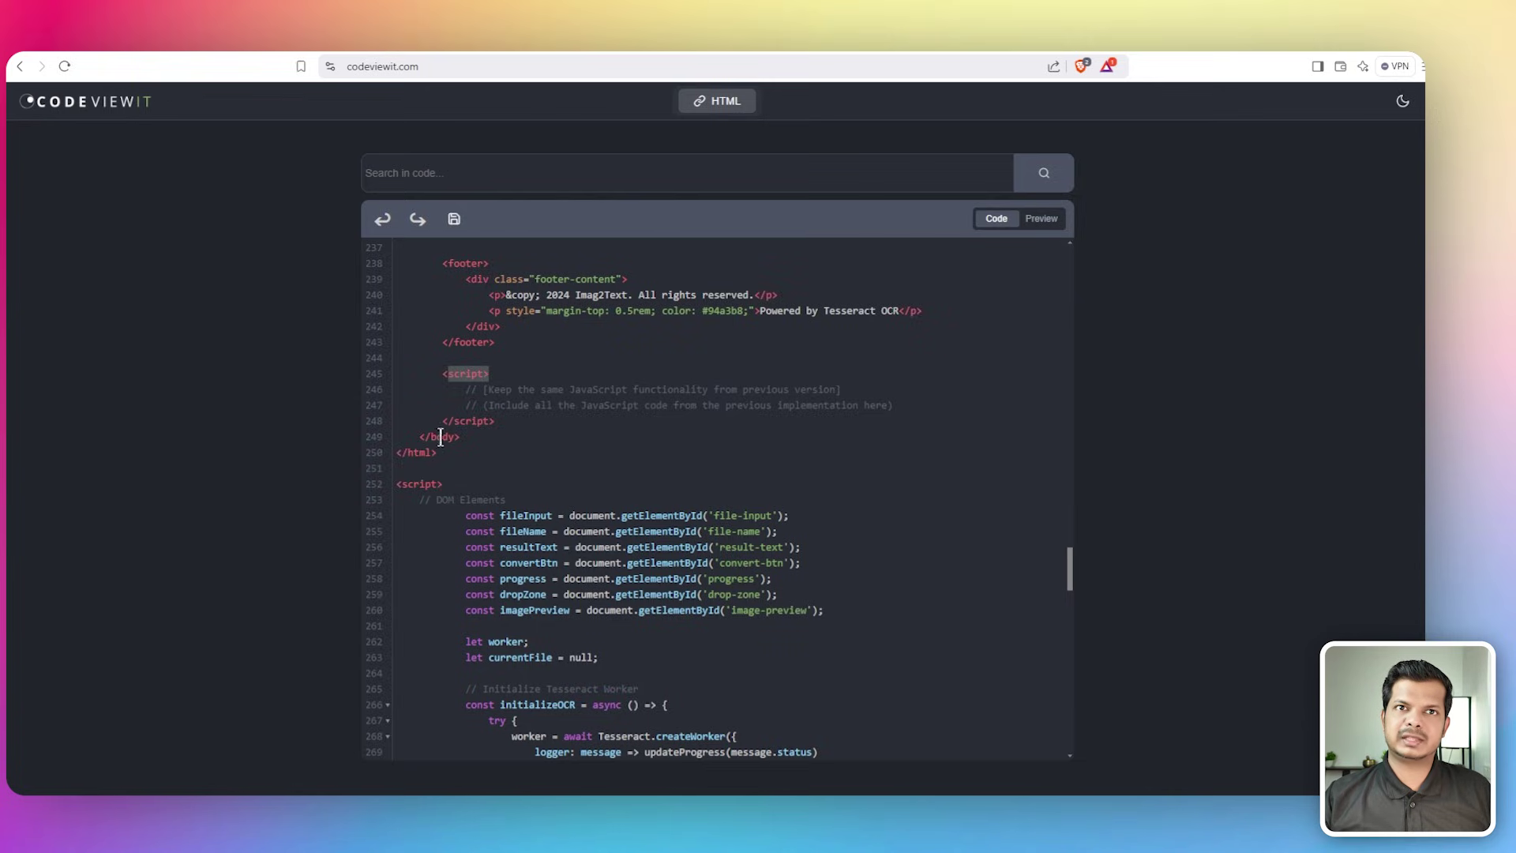
{"action": "left_click_drag", "start_coordinate": [445, 455], "coordinate": [376, 354]}
{"action": "key", "text": "BackSpace"}
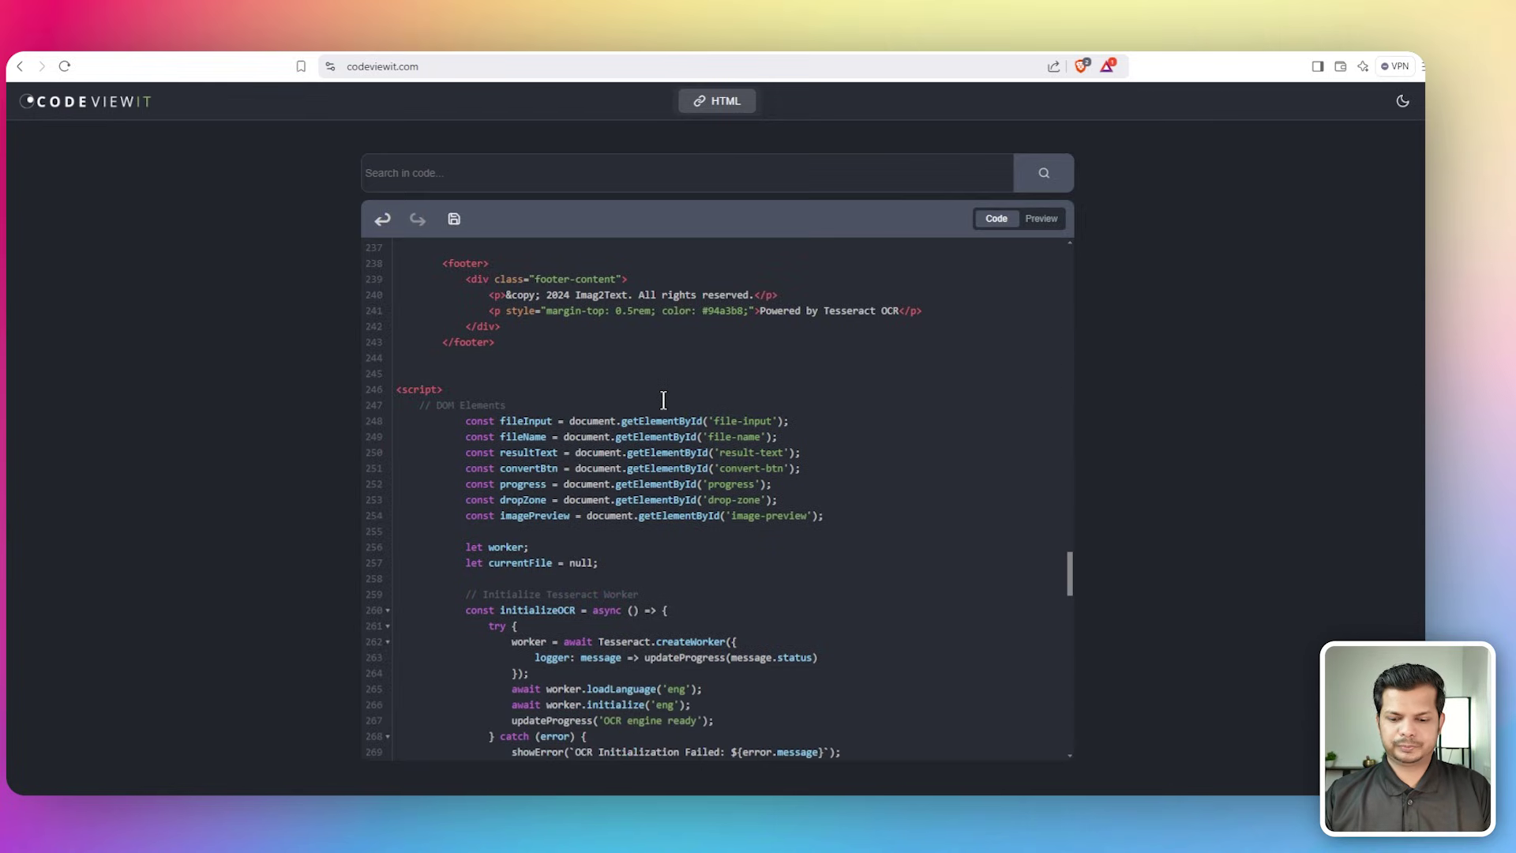
{"action": "key", "text": "BackSpace"}
Switch to Preview and expand the flat Imag2Text page into its own full-window tab
{"action": "left_click", "coordinate": [1041, 222]}
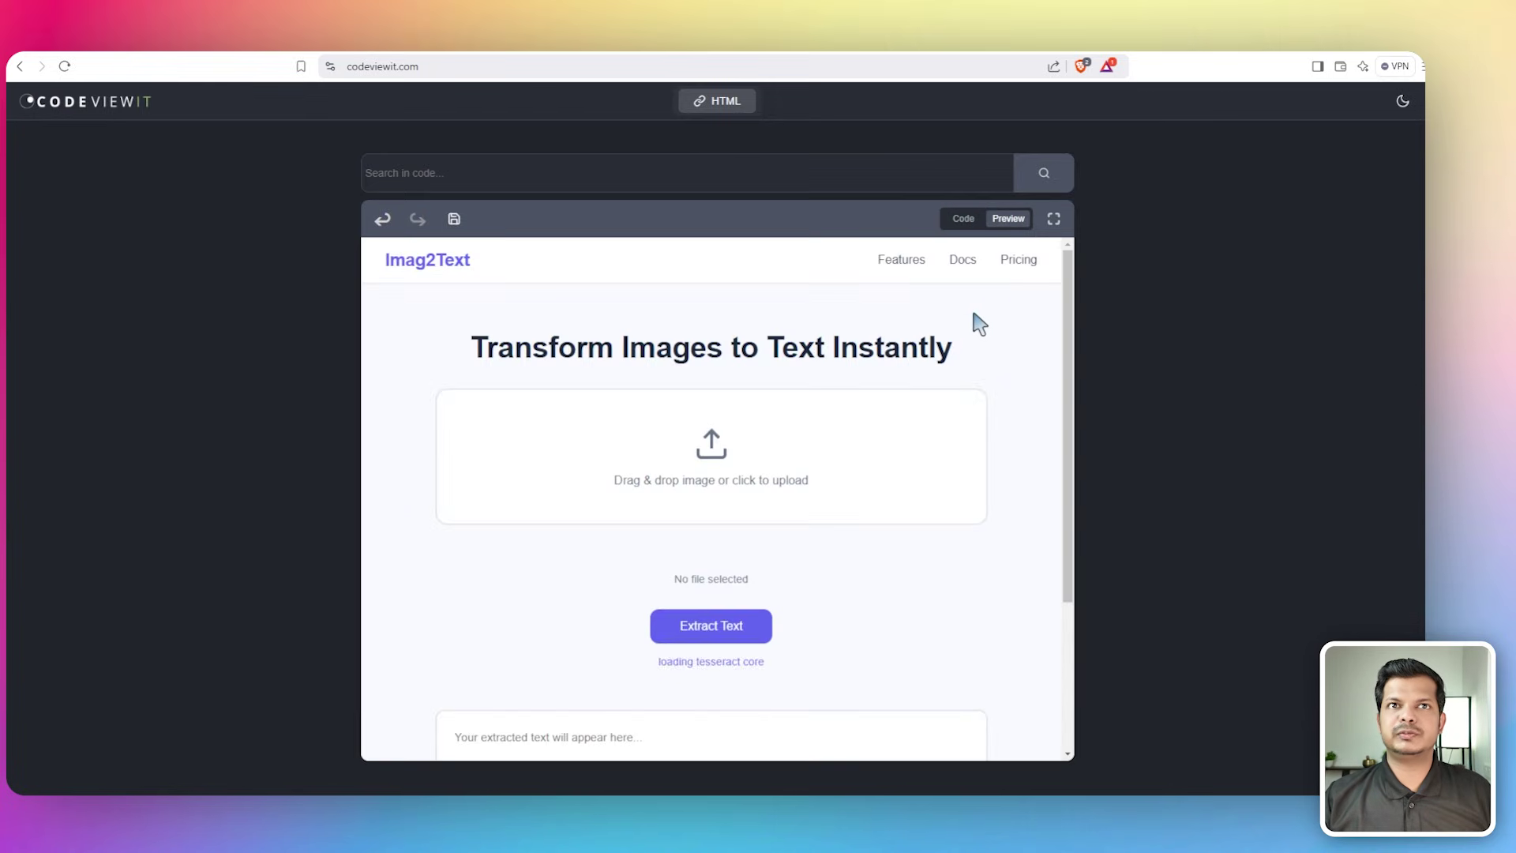
{"action": "left_click", "coordinate": [1054, 220]}
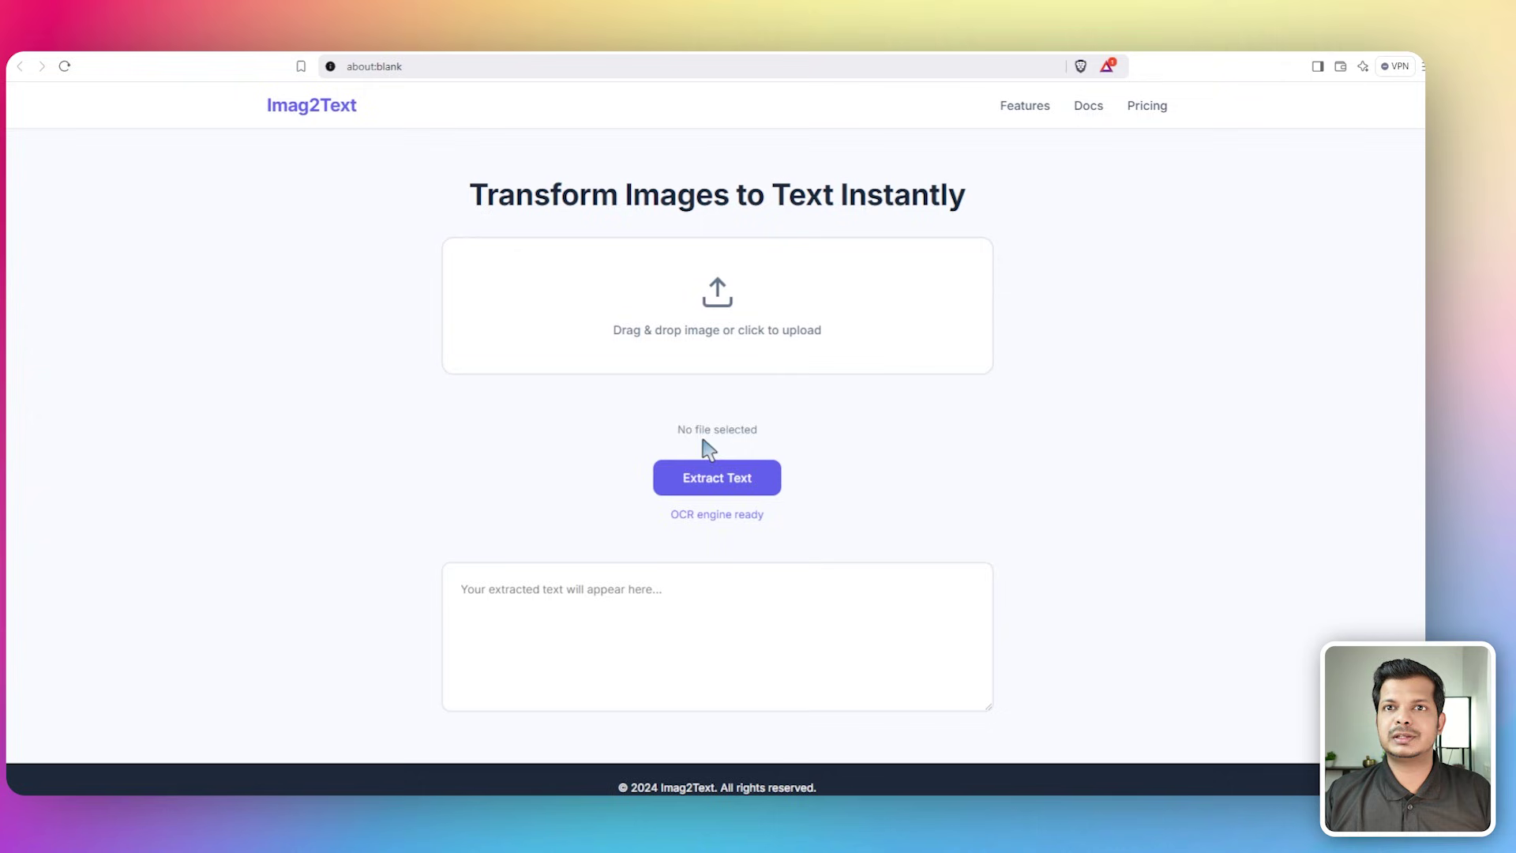
Upload GhvH9szaYAAuuqQ.jpg through the drop zone and scroll down to Extract Text
{"action": "scroll", "coordinate": [517, 558], "scroll_direction": "down", "scroll_amount": 1}
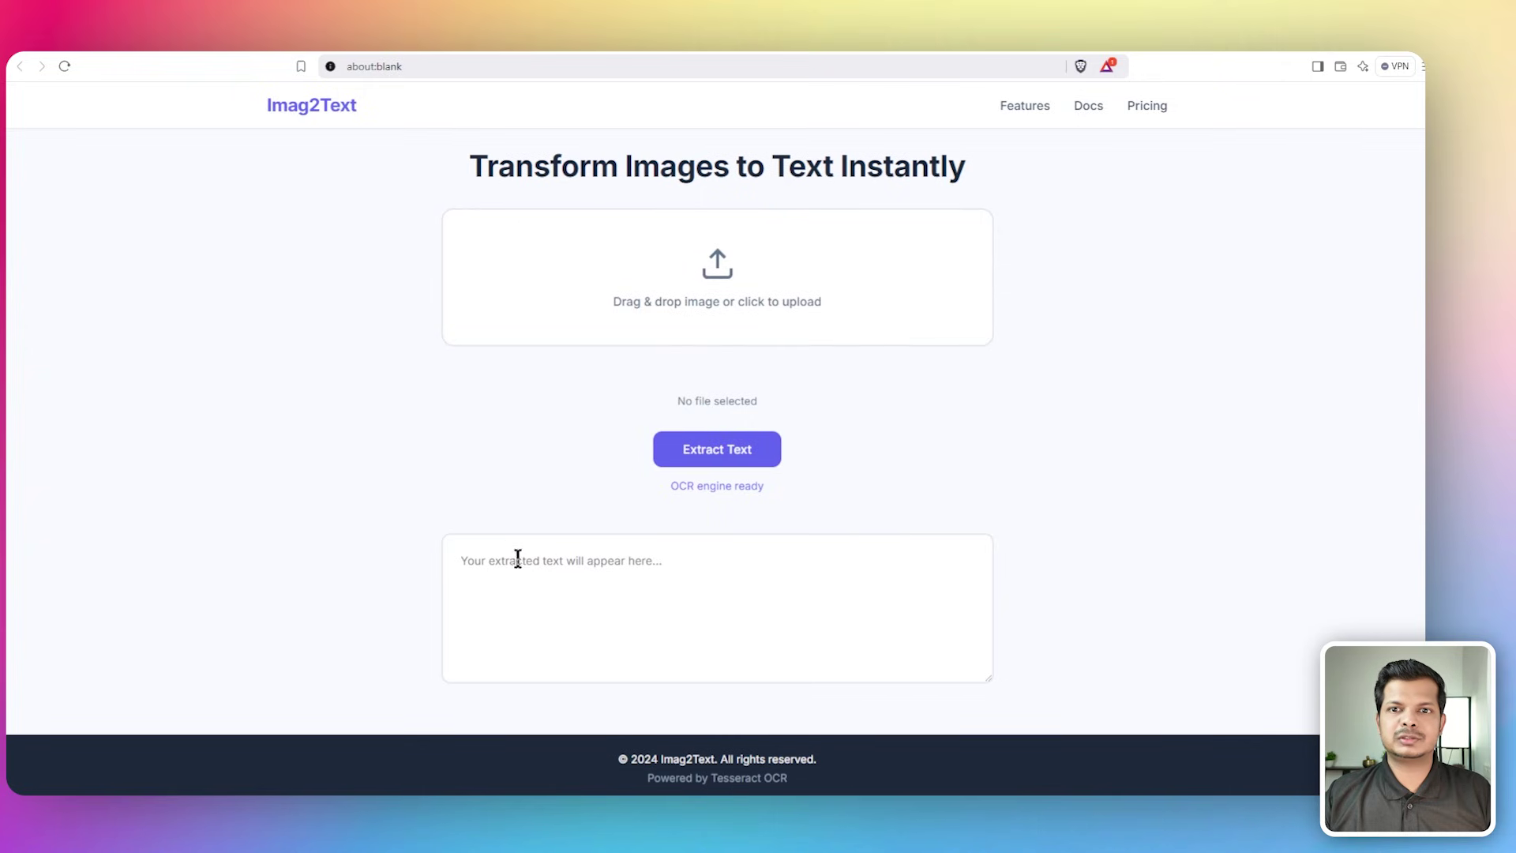
{"action": "scroll", "coordinate": [521, 527], "scroll_direction": "up", "scroll_amount": 1}
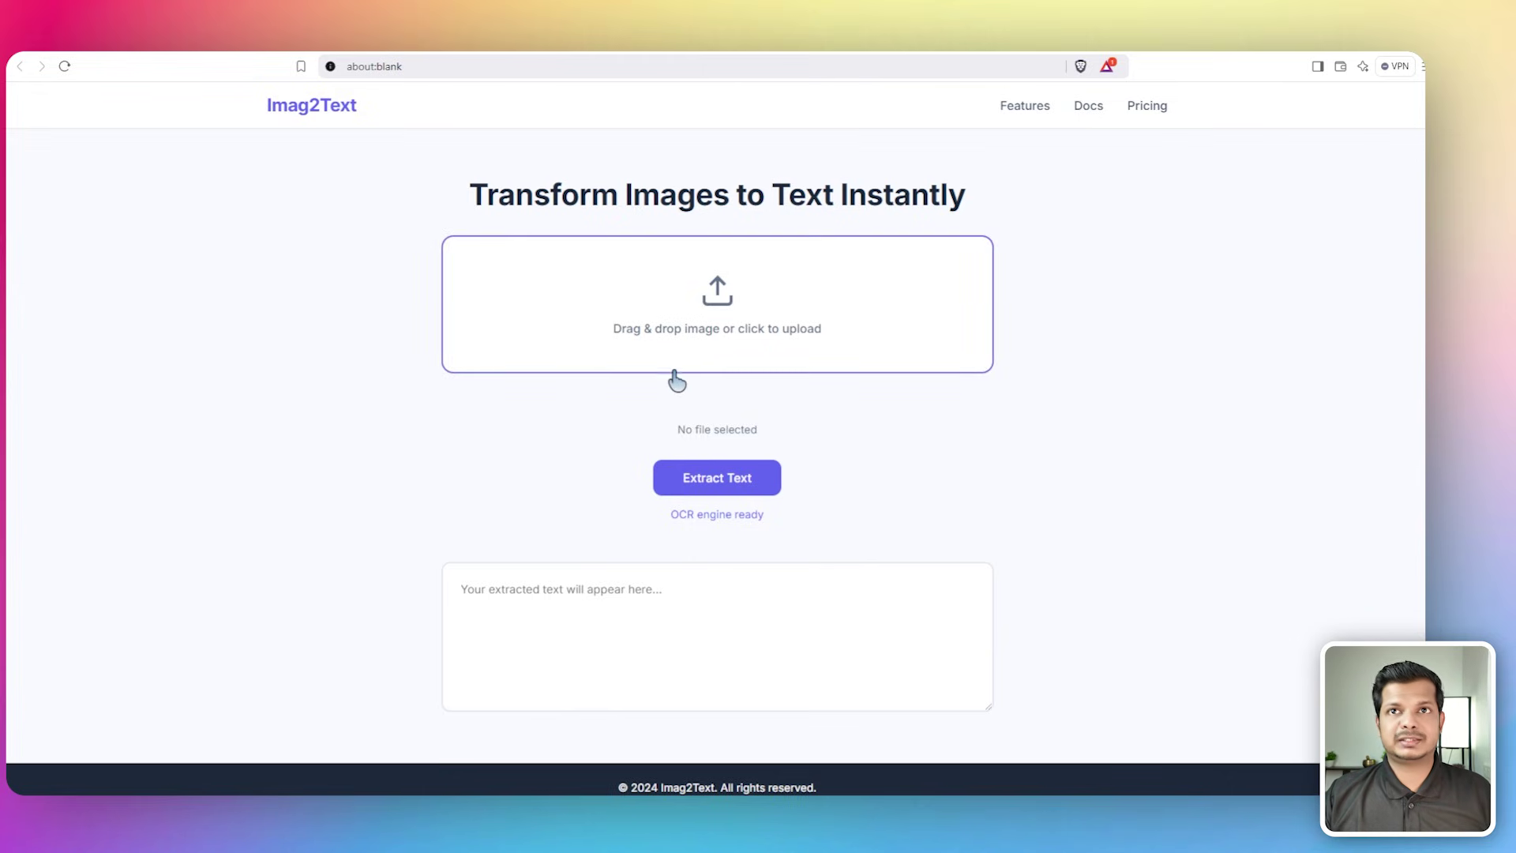
{"action": "left_click", "coordinate": [740, 330]}
{"action": "left_click", "coordinate": [382, 428]}
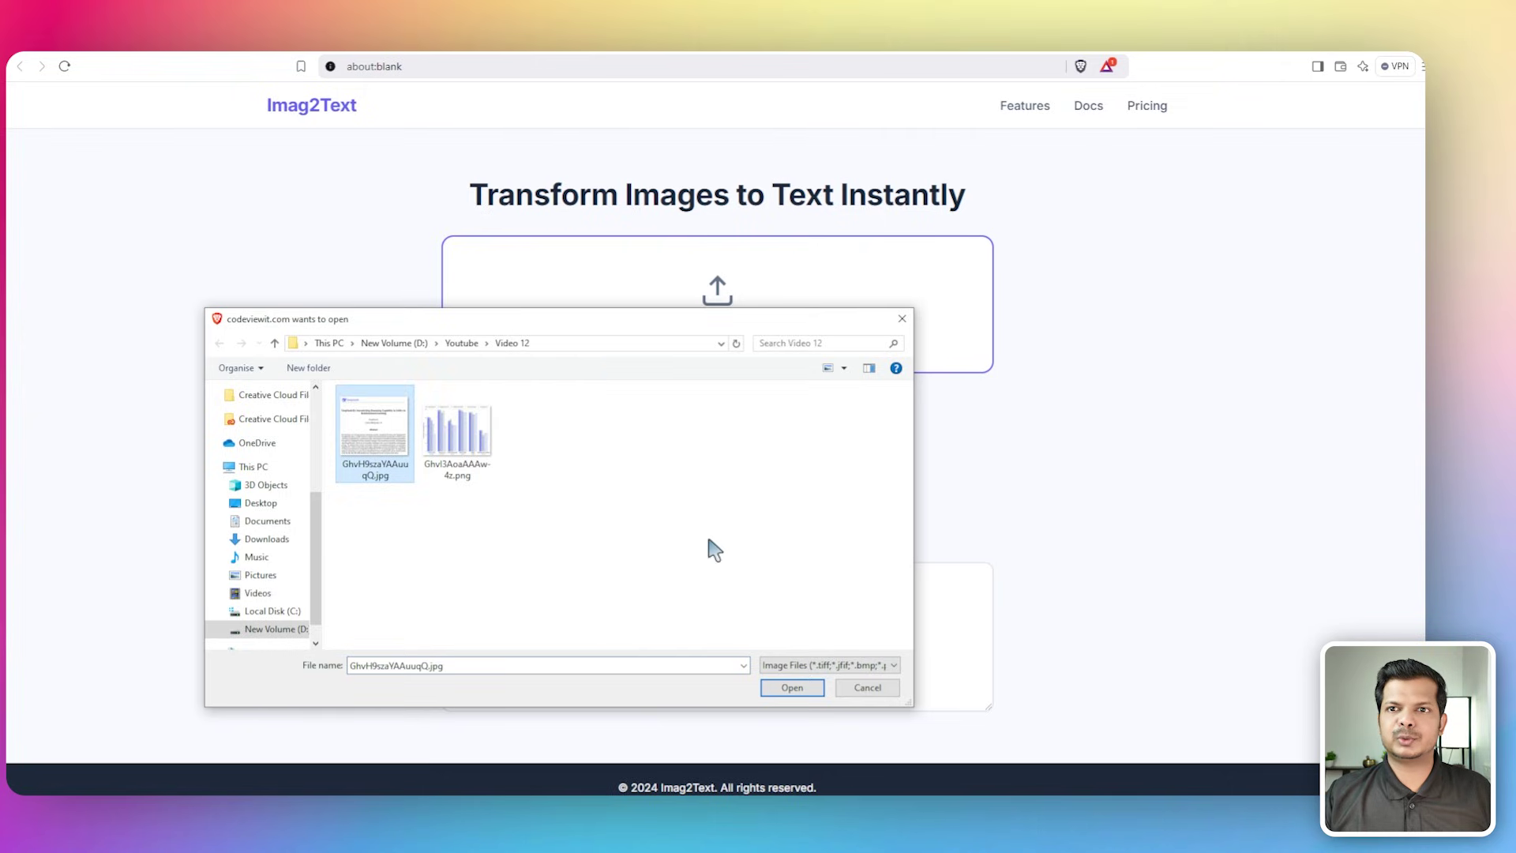
{"action": "left_click", "coordinate": [789, 687]}
{"action": "scroll", "coordinate": [778, 537], "scroll_direction": "down", "scroll_amount": 3}
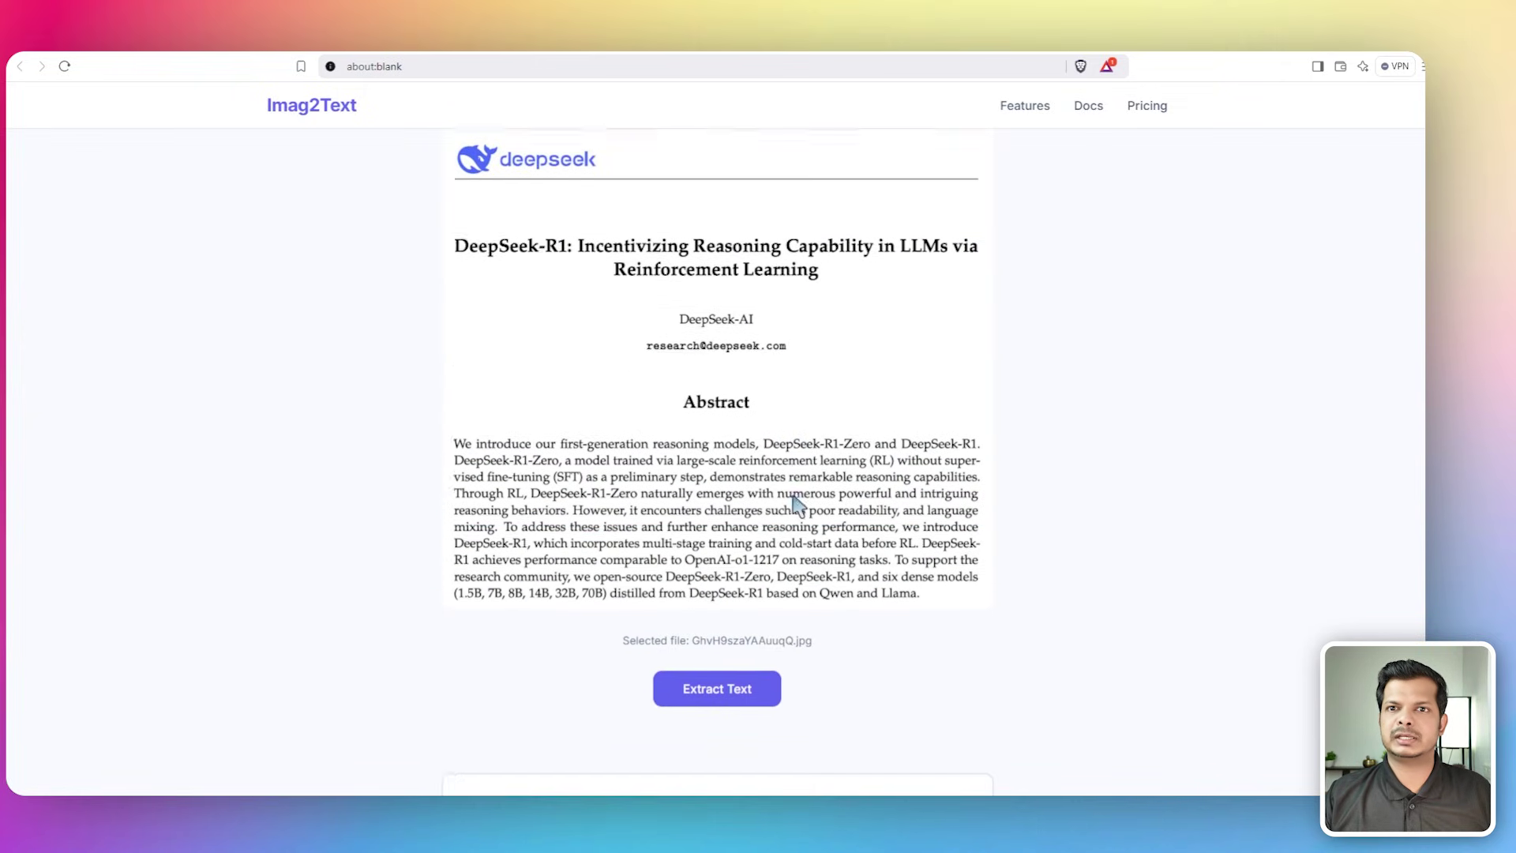
{"action": "scroll", "coordinate": [795, 500], "scroll_direction": "down", "scroll_amount": 2}
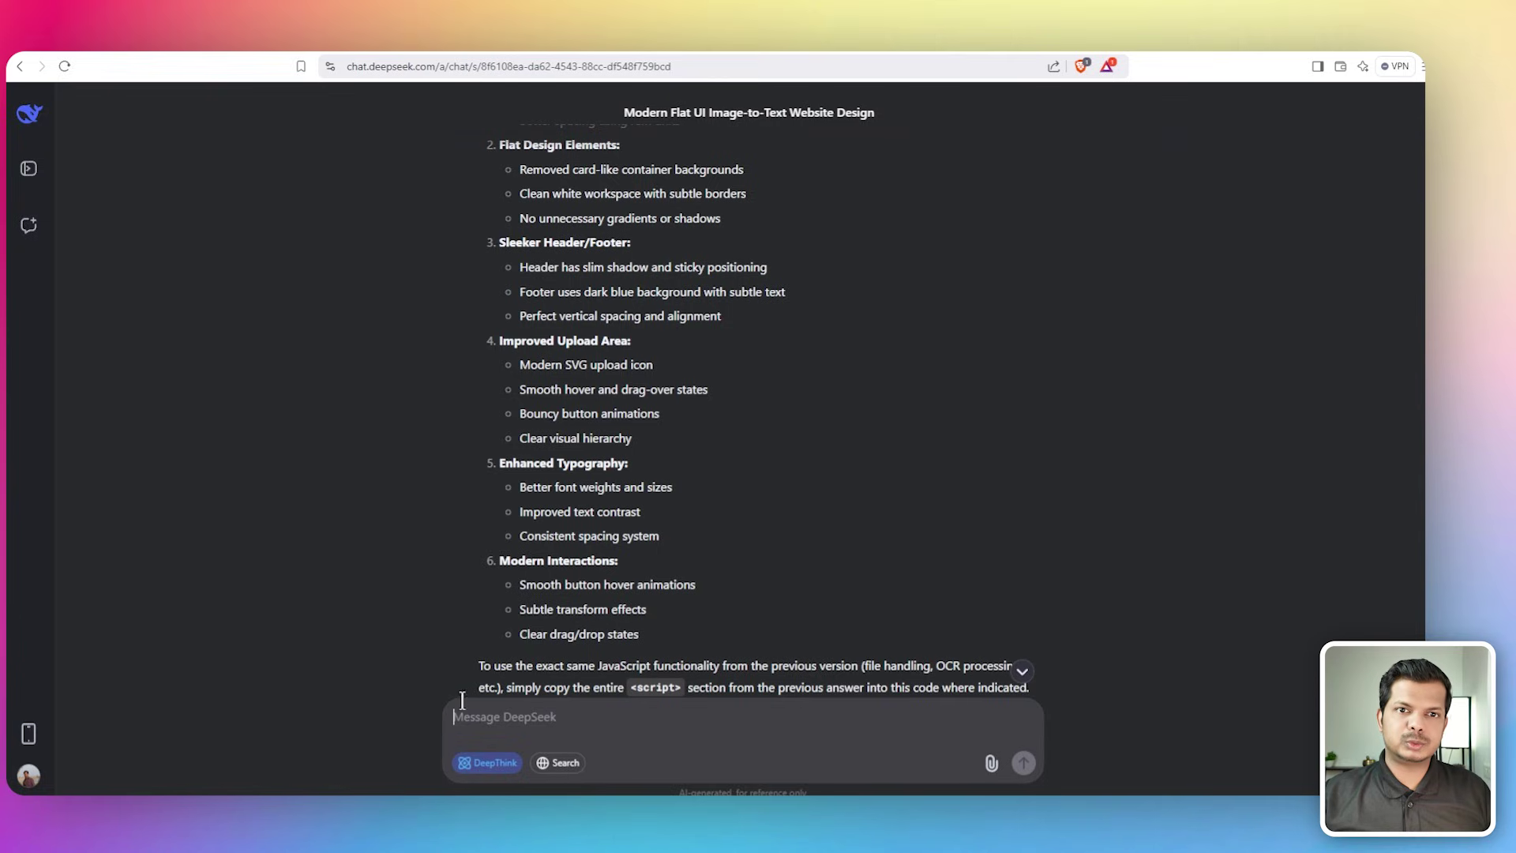
Send DeepSeek the pasted complaint that Extract Text does nothing
{"action": "left_click", "coordinate": [466, 714]}
{"action": "type", "text": "After this design change if I click on Extract text button, the image to text is not happening even though I have maintaiuned the javascript portion as it is."}
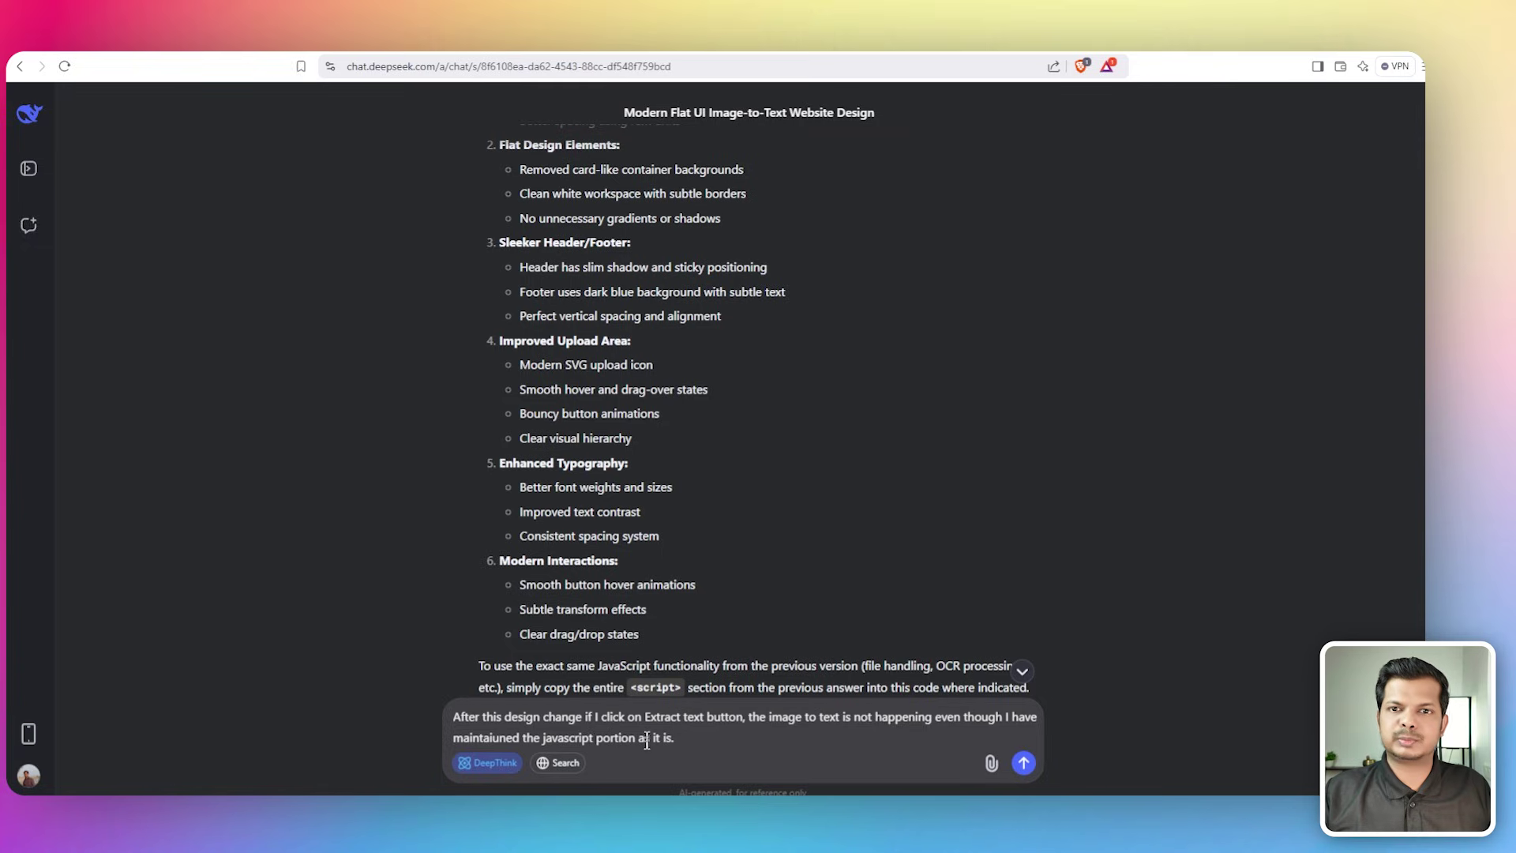
{"action": "key", "text": "Return"}
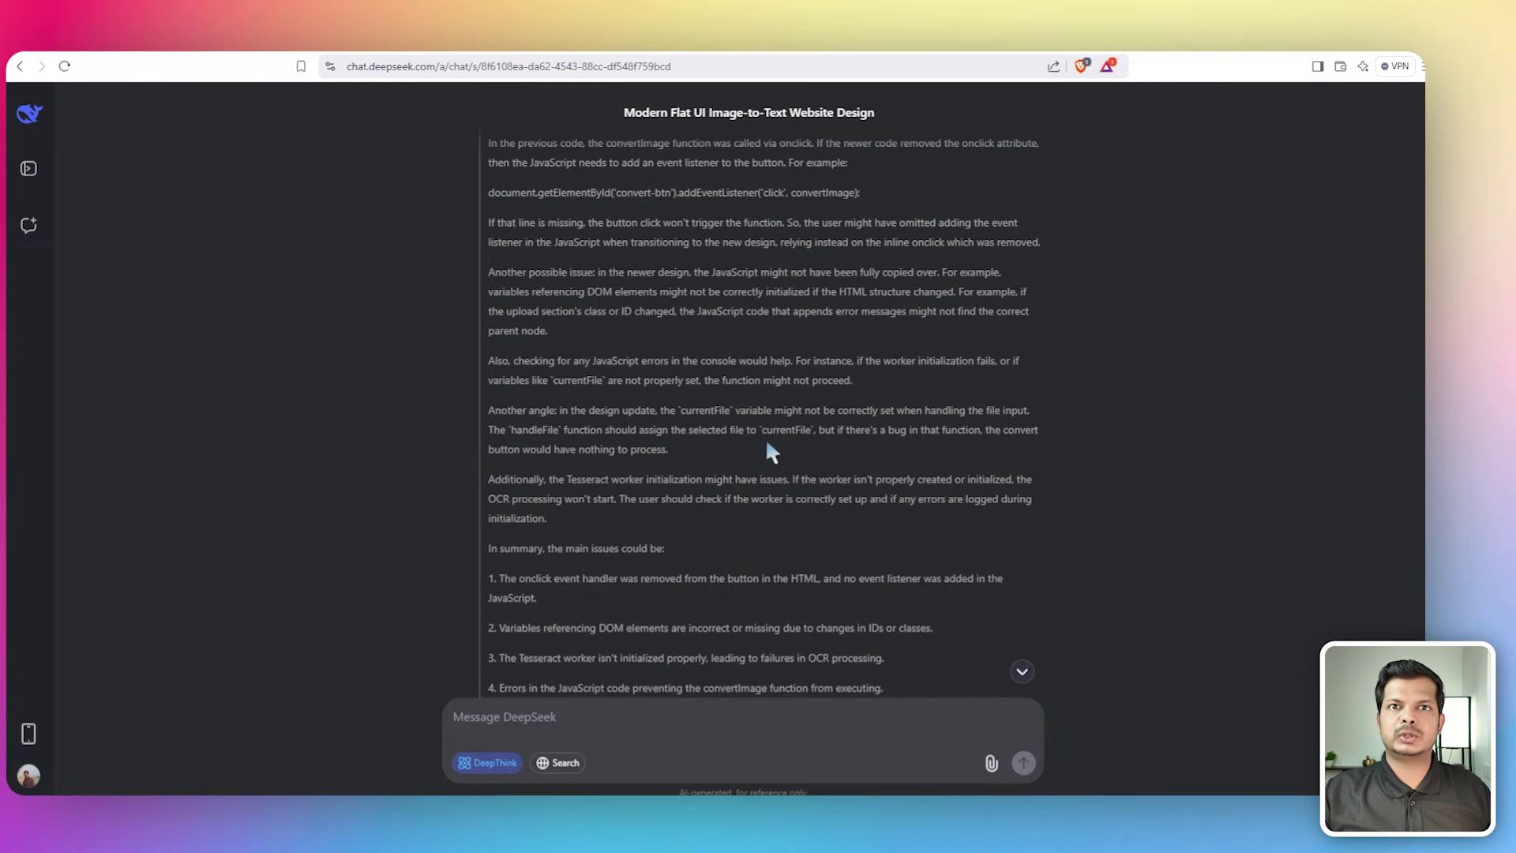
Scroll through DeepSeek's corrected HTML code and return to the top of the block
{"action": "scroll", "coordinate": [766, 443], "scroll_direction": "down", "scroll_amount": 7}
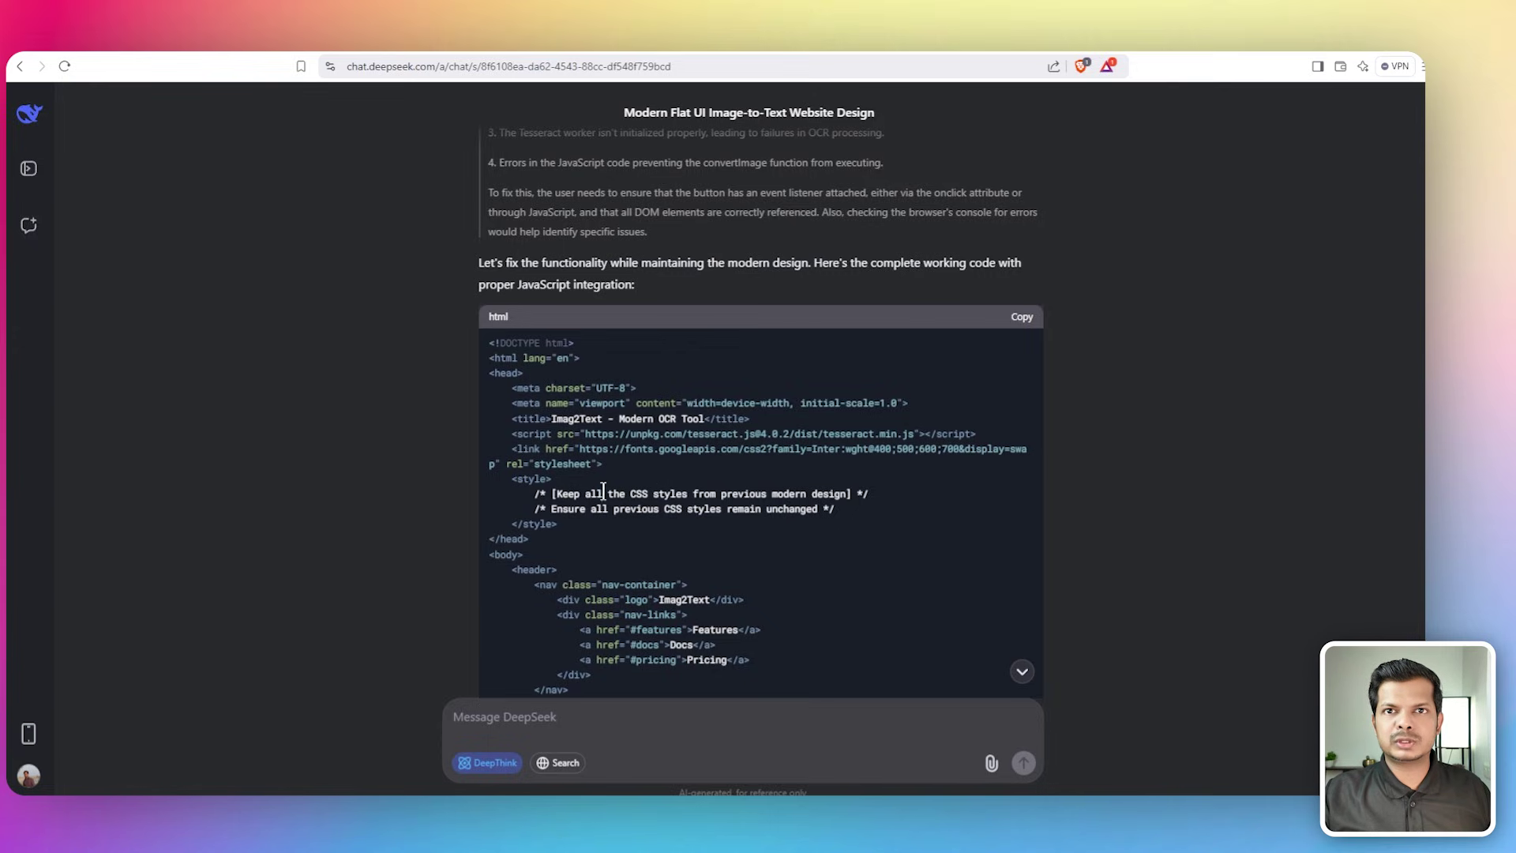
{"action": "scroll", "coordinate": [786, 489], "scroll_direction": "down", "scroll_amount": 4}
{"action": "scroll", "coordinate": [790, 476], "scroll_direction": "down", "scroll_amount": 4}
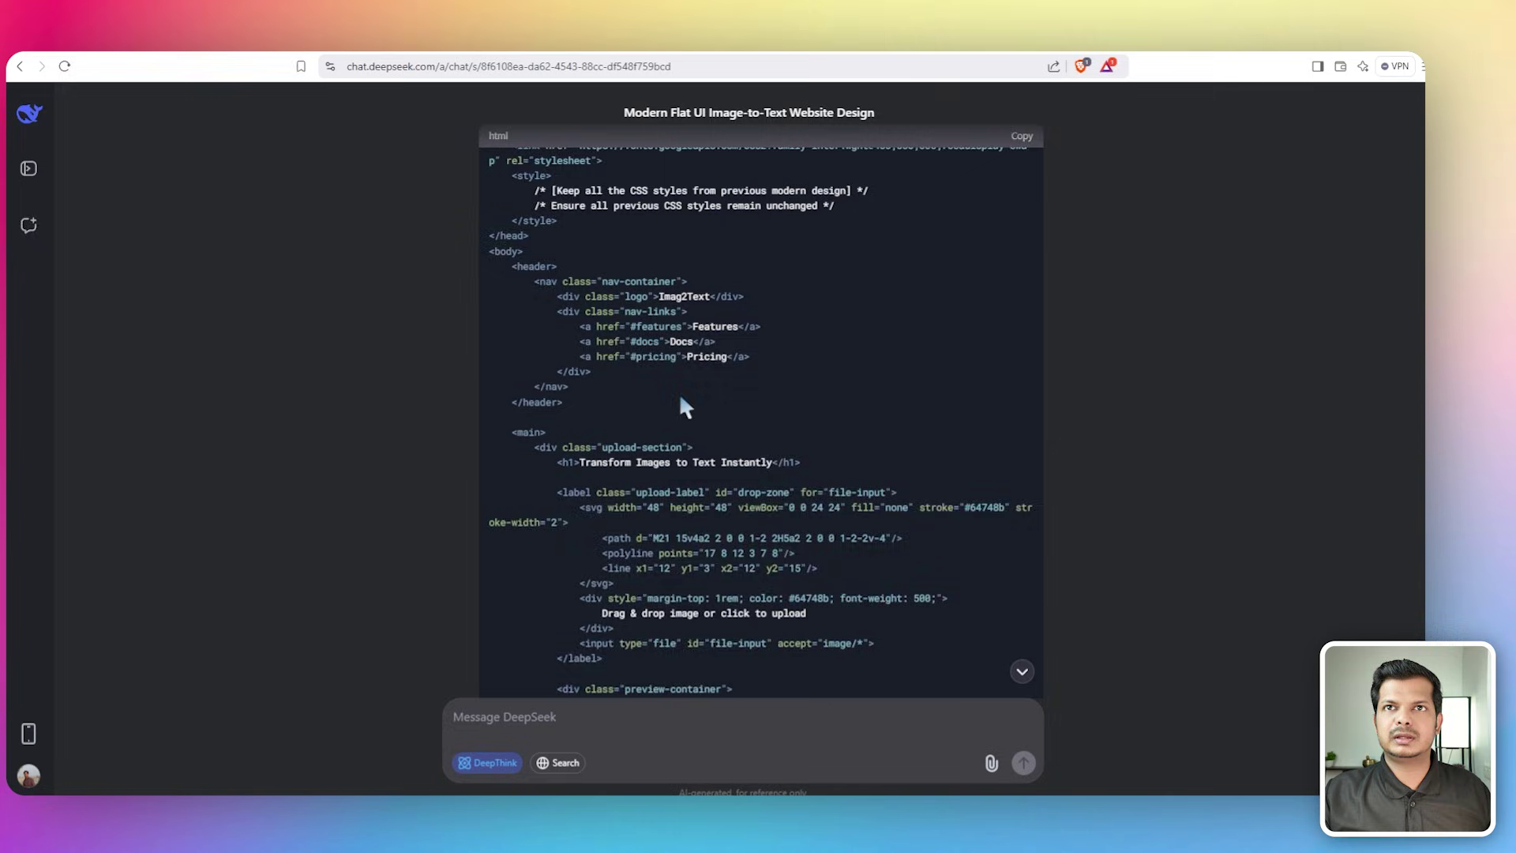
{"action": "scroll", "coordinate": [704, 377], "scroll_direction": "down", "scroll_amount": 1}
{"action": "scroll", "coordinate": [695, 442], "scroll_direction": "down", "scroll_amount": 7}
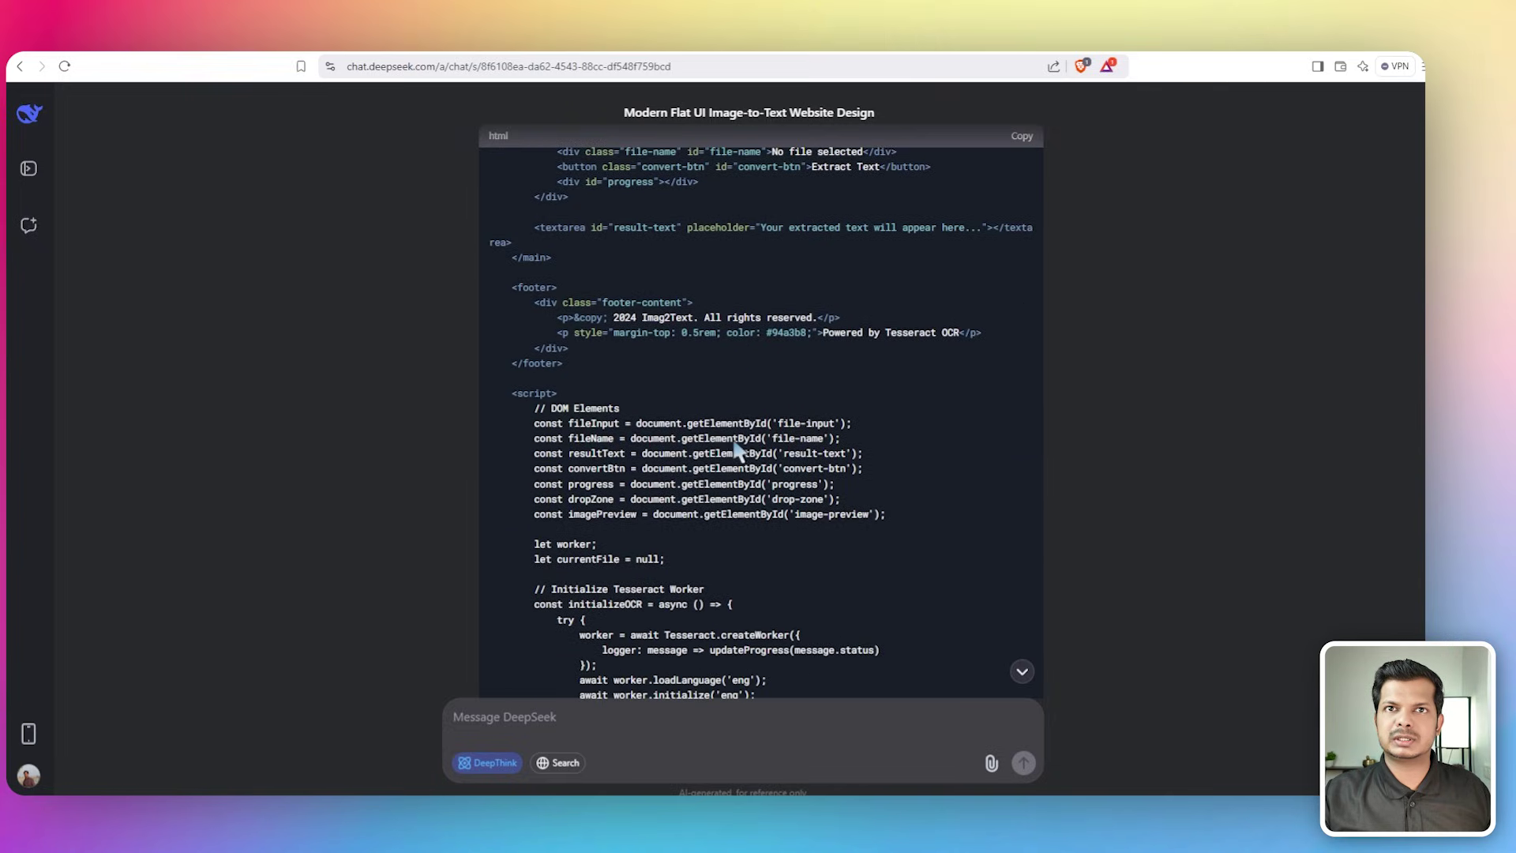
{"action": "scroll", "coordinate": [676, 395], "scroll_direction": "up", "scroll_amount": 10}
{"action": "scroll", "coordinate": [677, 387], "scroll_direction": "up", "scroll_amount": 7}
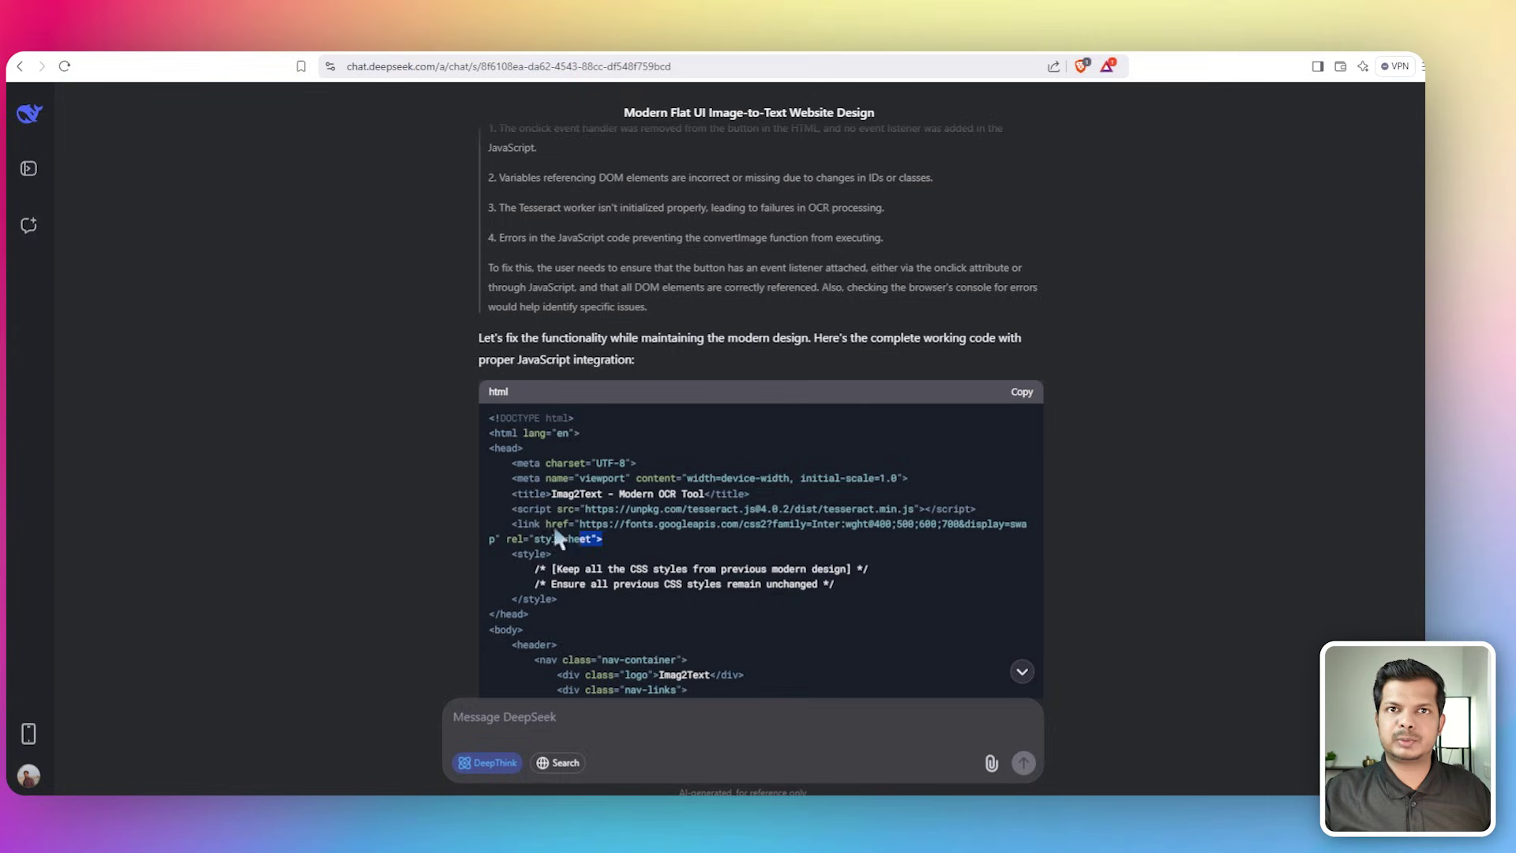
Replace editor lines 1-8 with the corrected head lines from DeepSeek's reply
{"action": "left_click_drag", "start_coordinate": [557, 536], "coordinate": [467, 423]}
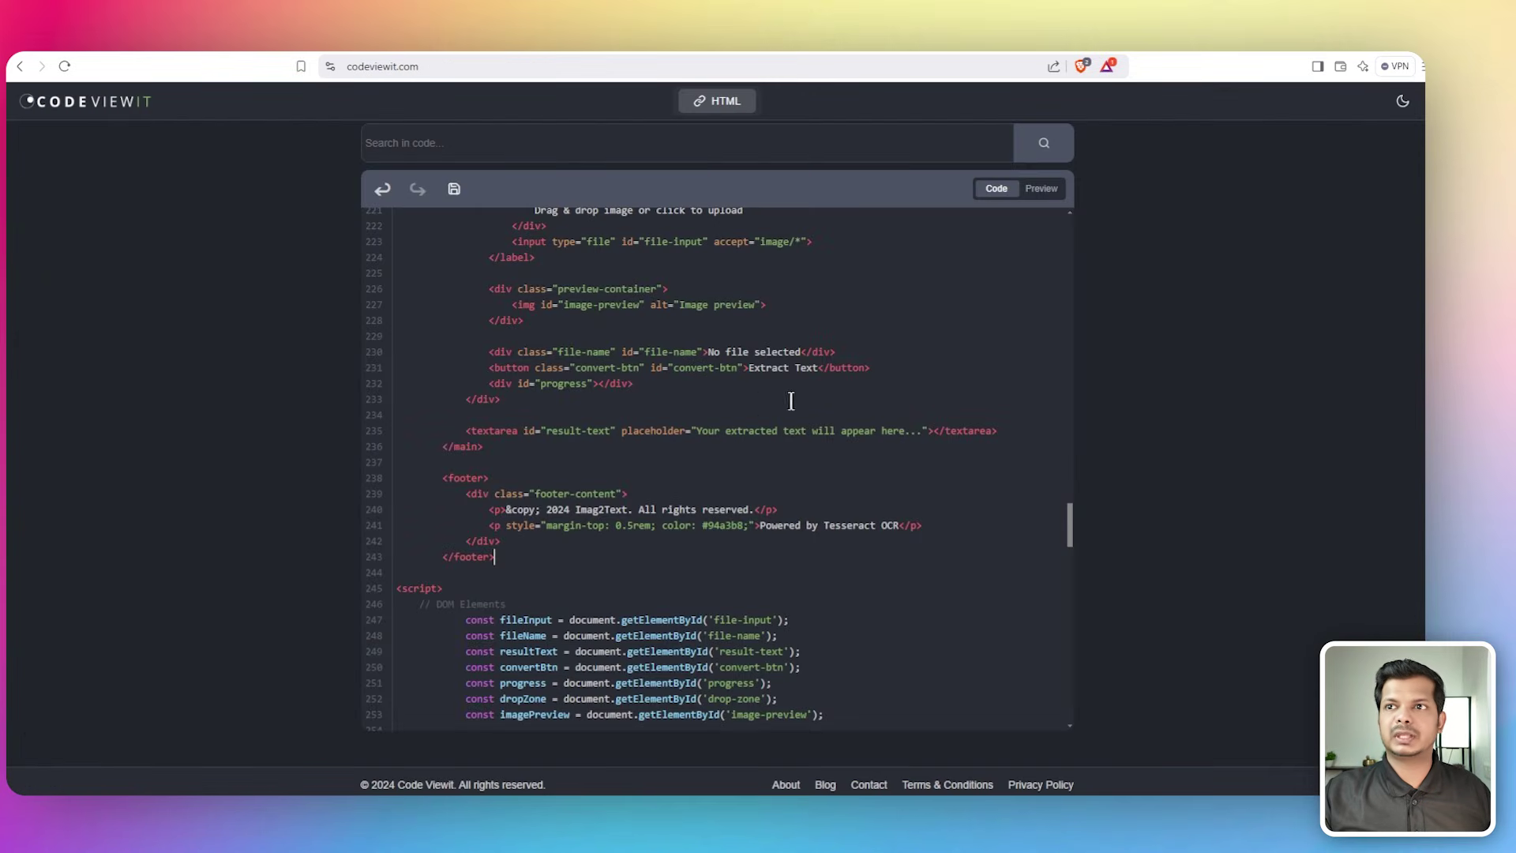
{"action": "left_click_drag", "start_coordinate": [1072, 524], "coordinate": [1069, 177]}
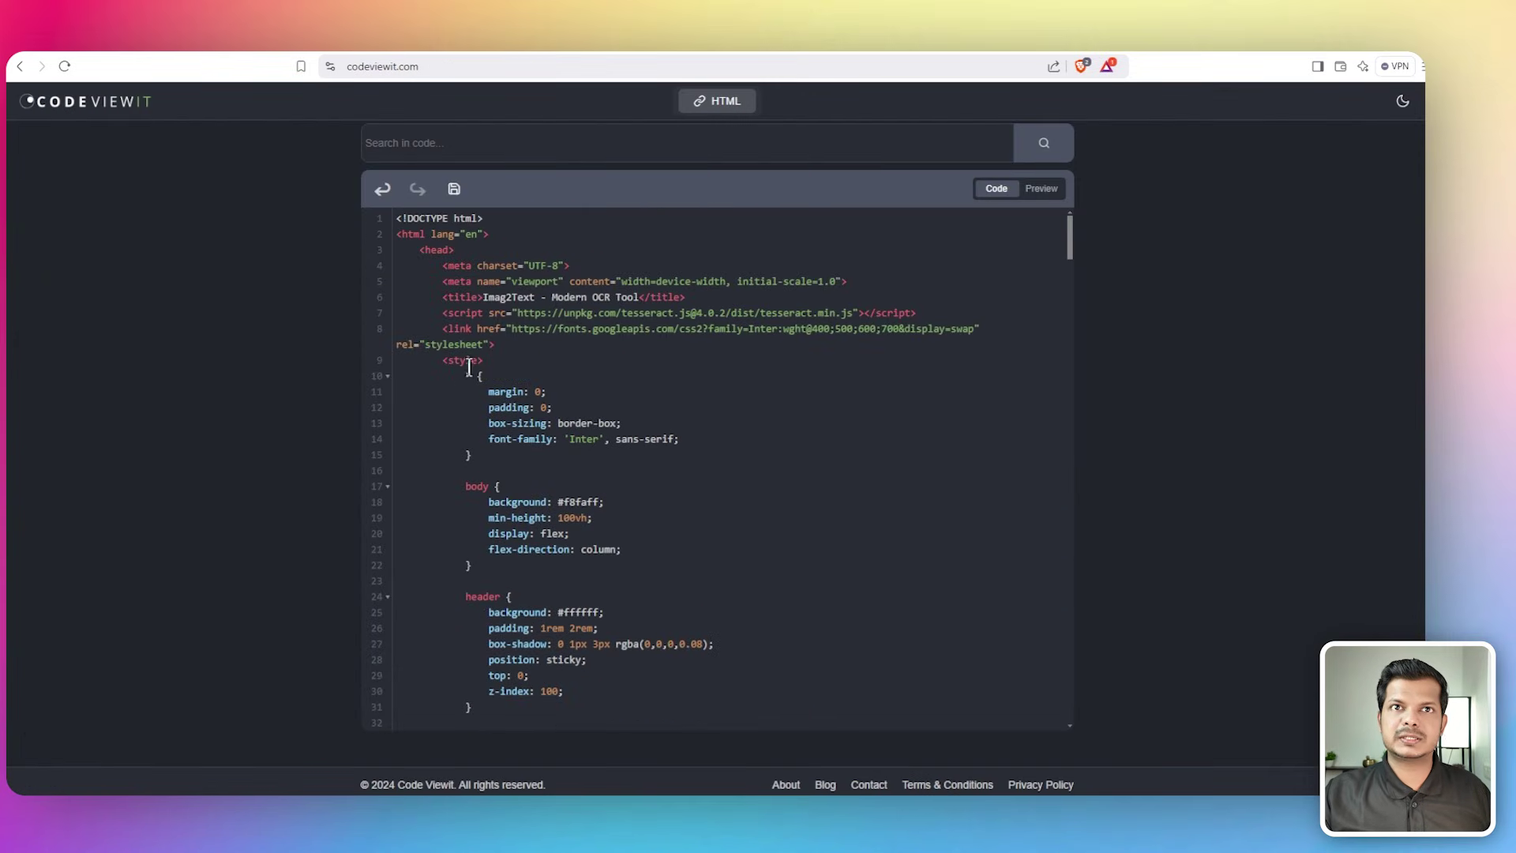
{"action": "left_click_drag", "start_coordinate": [495, 345], "coordinate": [357, 213]}
{"action": "key", "text": "Right"}
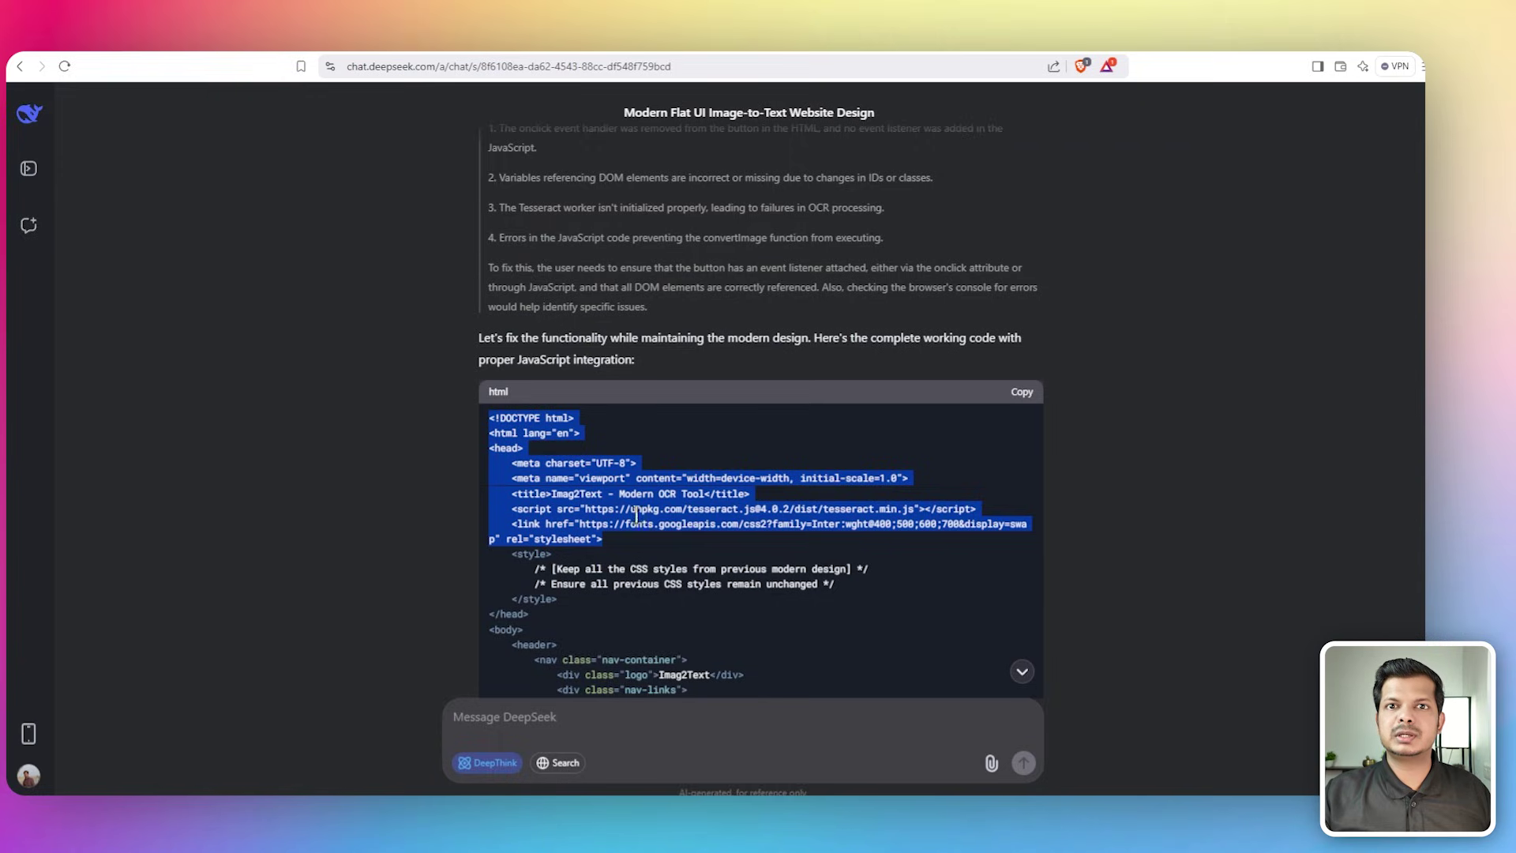
{"action": "scroll", "coordinate": [598, 518], "scroll_direction": "down", "scroll_amount": 4}
{"action": "scroll", "coordinate": [559, 442], "scroll_direction": "down", "scroll_amount": 1}
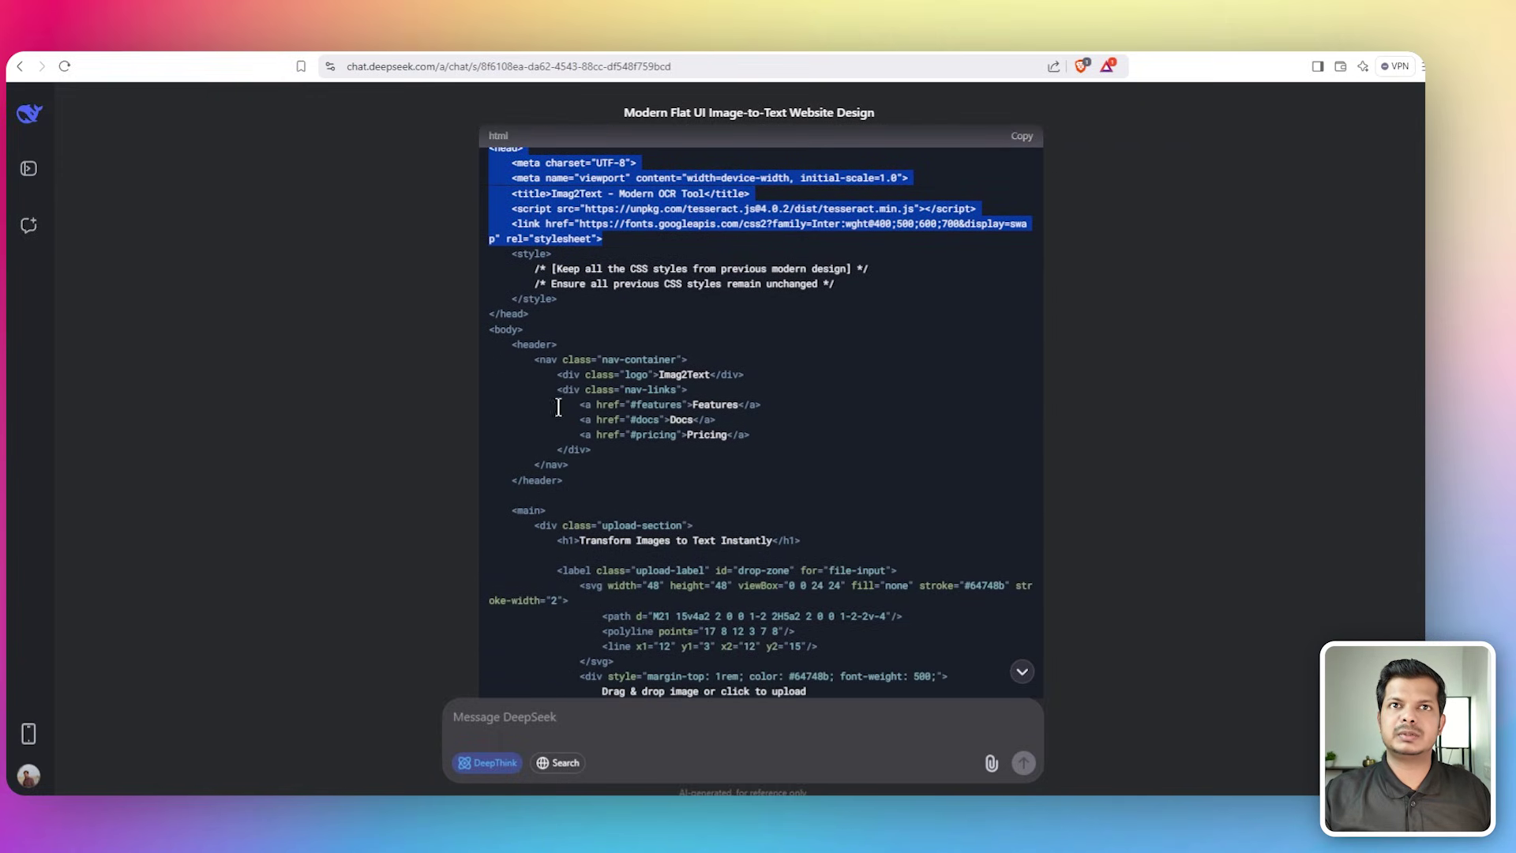
Replace the old body markup through </footer> with DeepSeek's fixed markup
{"action": "left_click", "coordinate": [491, 329]}
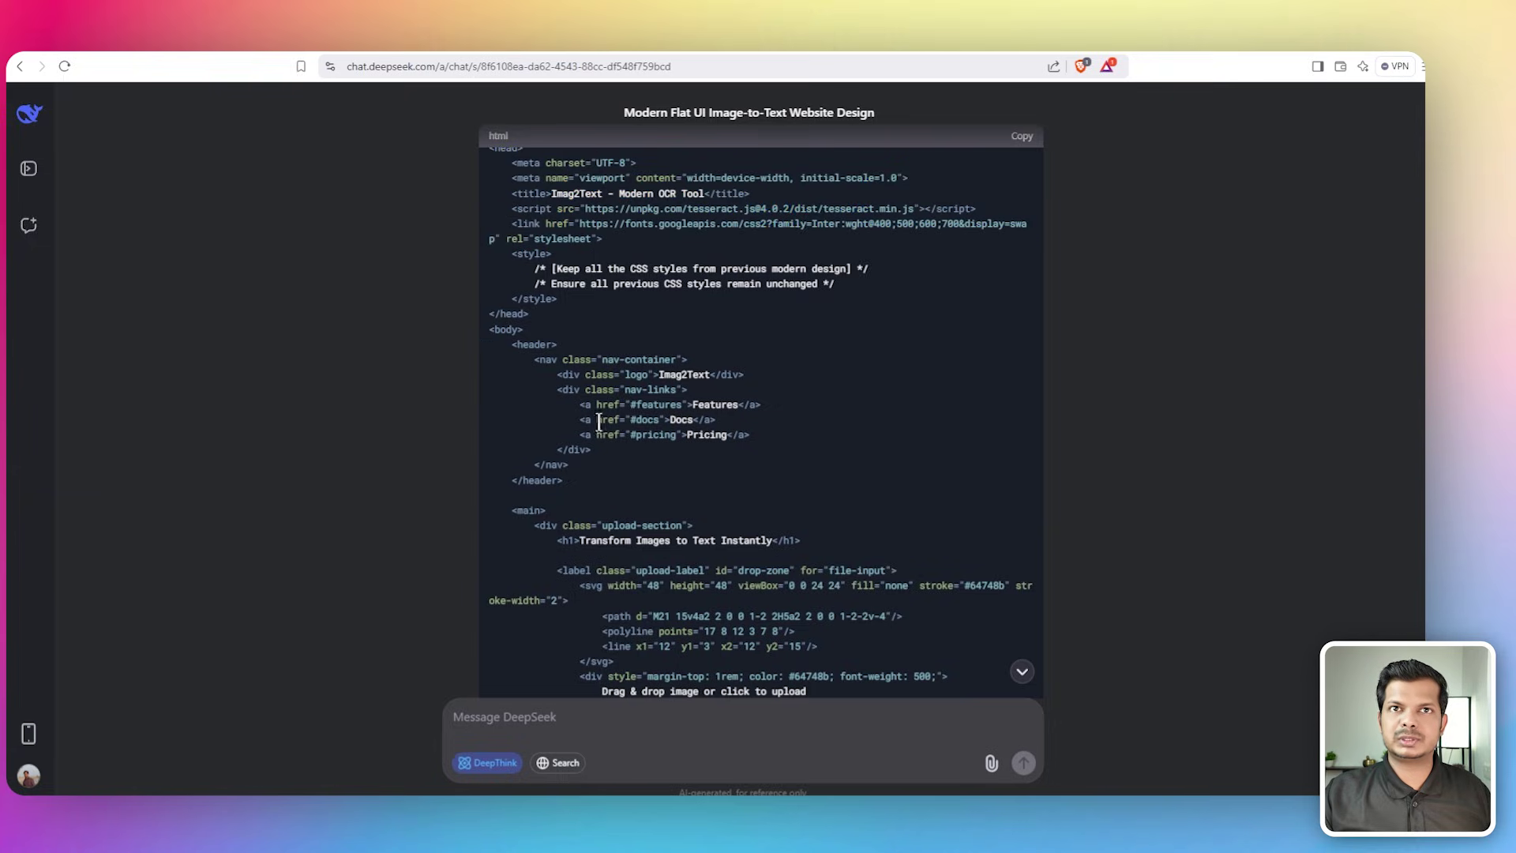
{"action": "scroll", "coordinate": [590, 426], "scroll_direction": "down", "scroll_amount": 8}
{"action": "left_click", "coordinate": [562, 439], "text": "shift"}
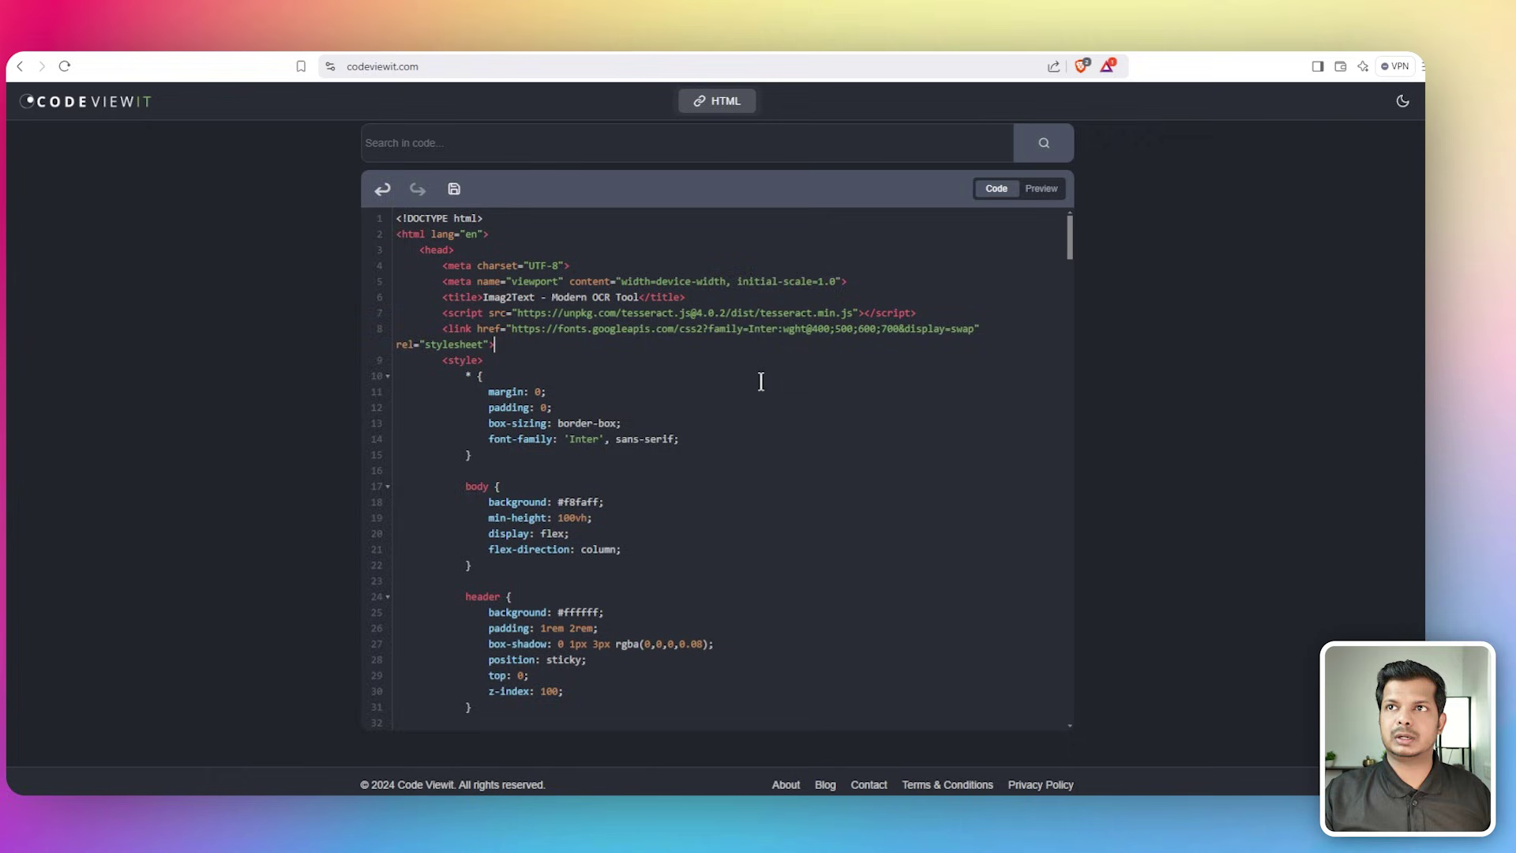
{"action": "left_click_drag", "start_coordinate": [1072, 237], "coordinate": [1069, 523]}
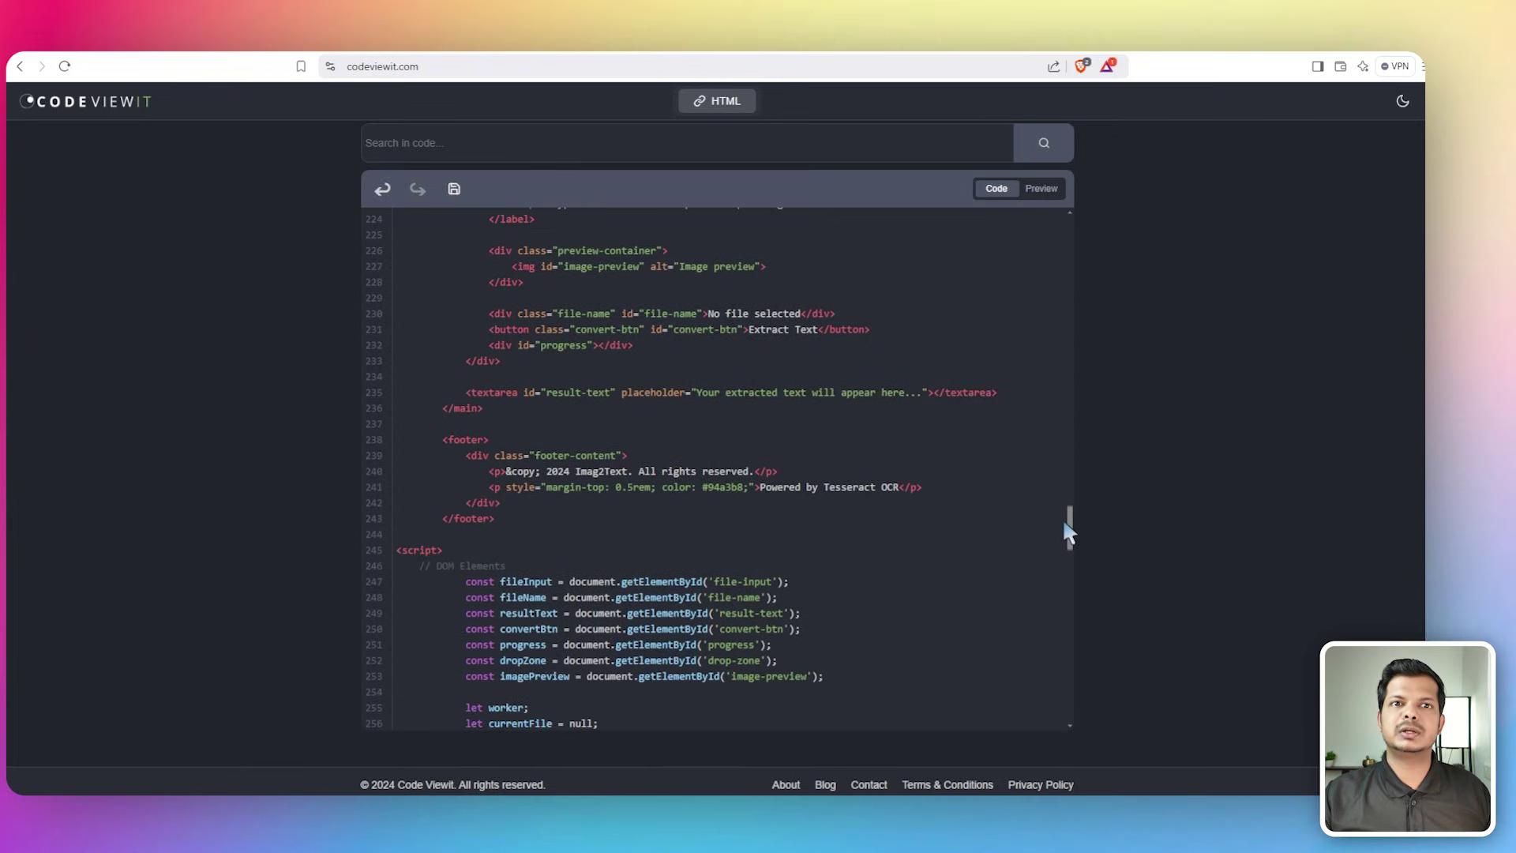
{"action": "left_click_drag", "start_coordinate": [498, 519], "coordinate": [394, 521]}
{"action": "left_click", "coordinate": [498, 518]}
{"action": "left_click_drag", "start_coordinate": [498, 518], "coordinate": [299, 346]}
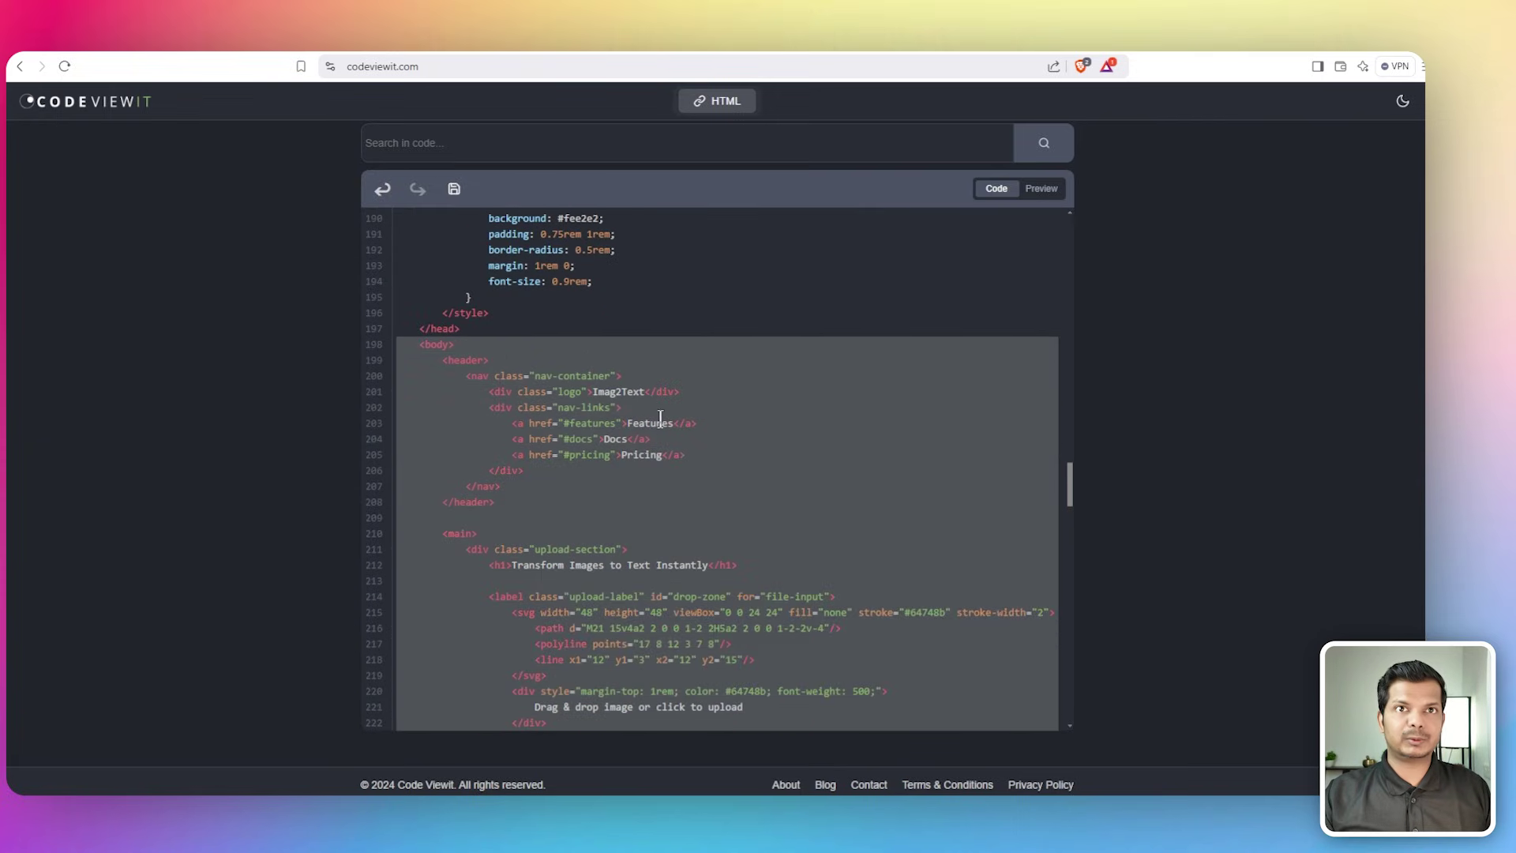
{"action": "left_click", "coordinate": [616, 403]}
{"action": "scroll", "coordinate": [615, 403], "scroll_direction": "down", "scroll_amount": 4}
{"action": "scroll", "coordinate": [513, 489], "scroll_direction": "up", "scroll_amount": 7}
{"action": "scroll", "coordinate": [731, 497], "scroll_direction": "down", "scroll_amount": 5}
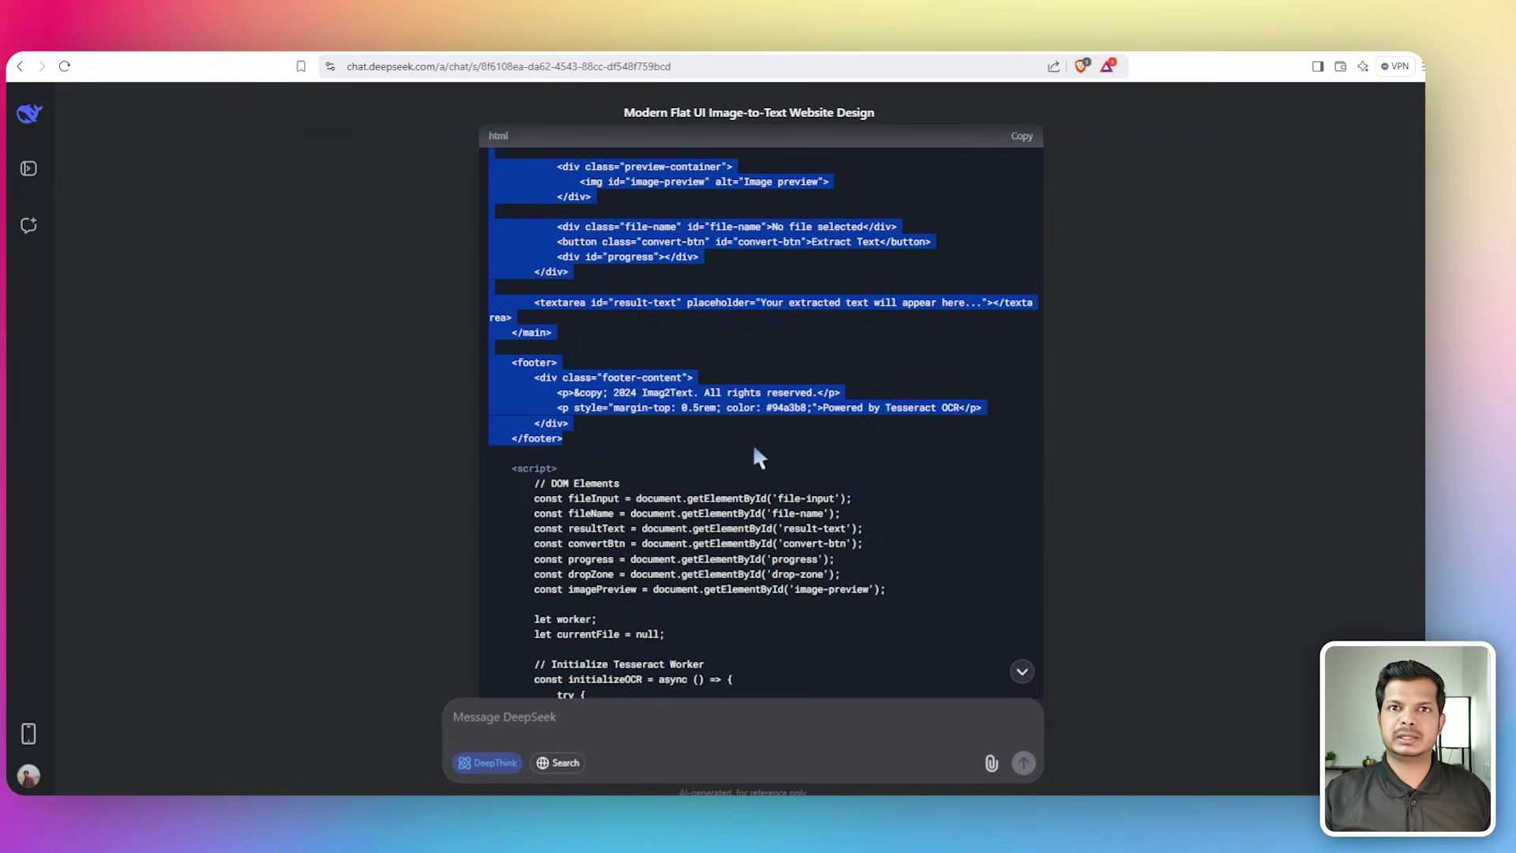
Copy DeepSeek's fixed JavaScript and paste it over the old OCR script in the editor
{"action": "scroll", "coordinate": [711, 426], "scroll_direction": "down", "scroll_amount": 5}
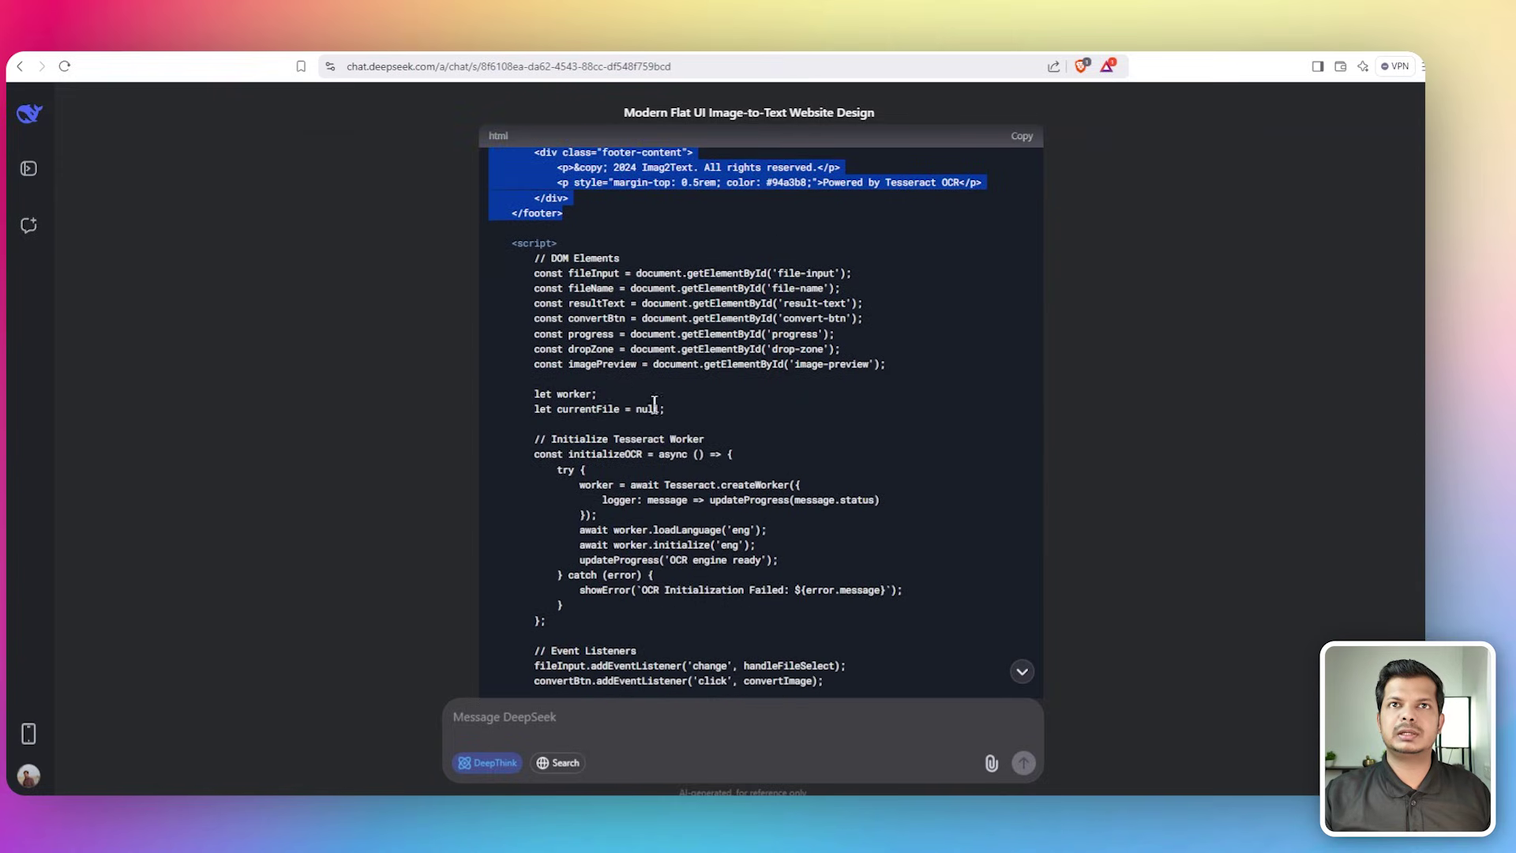
{"action": "scroll", "coordinate": [611, 327], "scroll_direction": "up", "scroll_amount": 2}
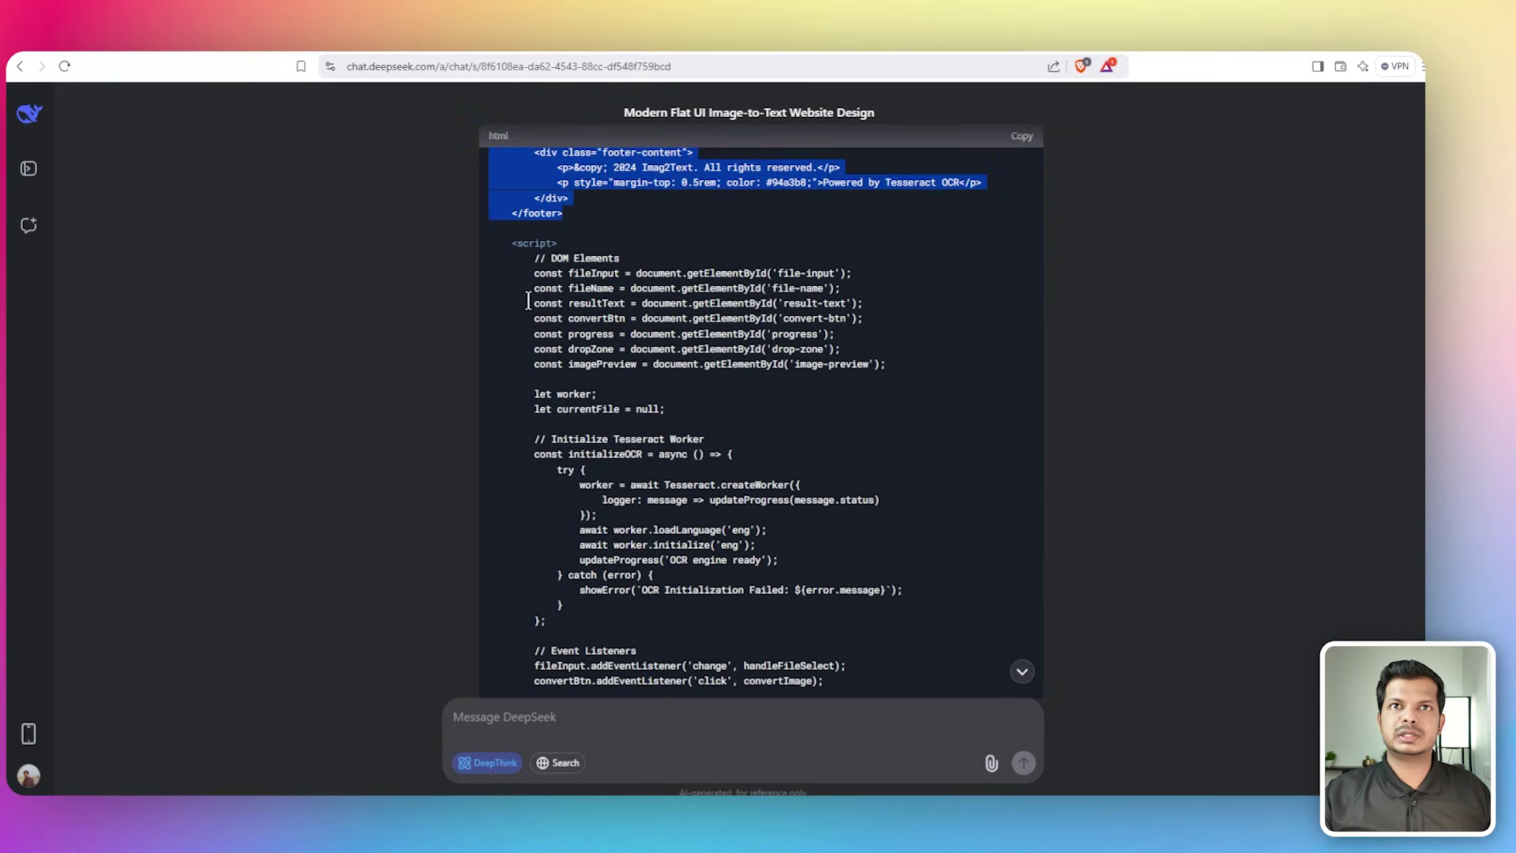
{"action": "left_click", "coordinate": [496, 259]}
{"action": "scroll", "coordinate": [687, 497], "scroll_direction": "down", "scroll_amount": 2}
{"action": "scroll", "coordinate": [687, 496], "scroll_direction": "down", "scroll_amount": 20}
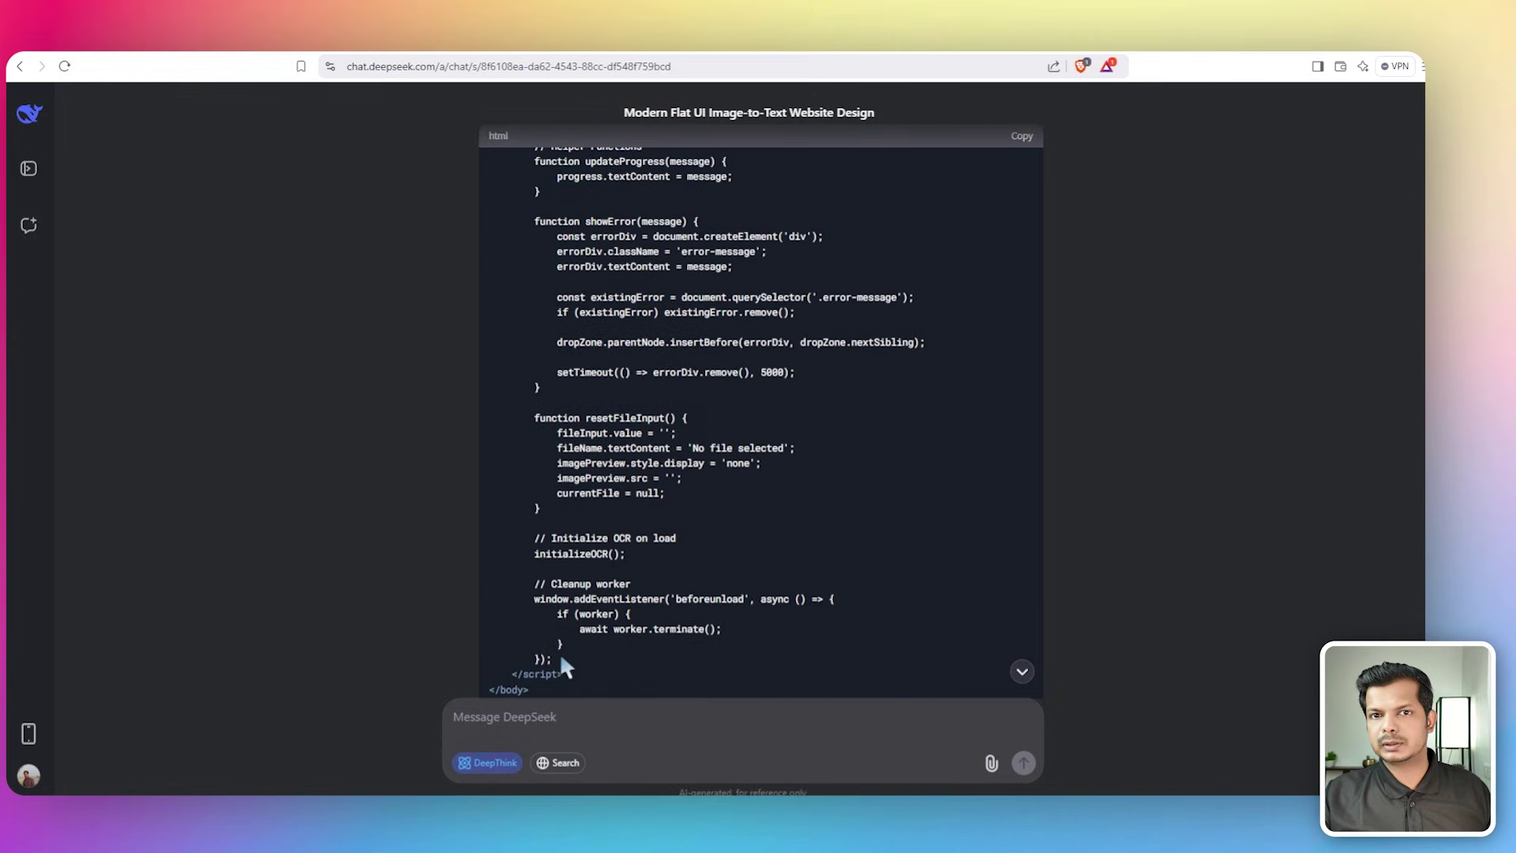
{"action": "left_click_drag", "start_coordinate": [562, 661], "coordinate": [626, 531]}
{"action": "key", "text": "ctrl+c"}
{"action": "key", "text": "ctrl+Tab"}
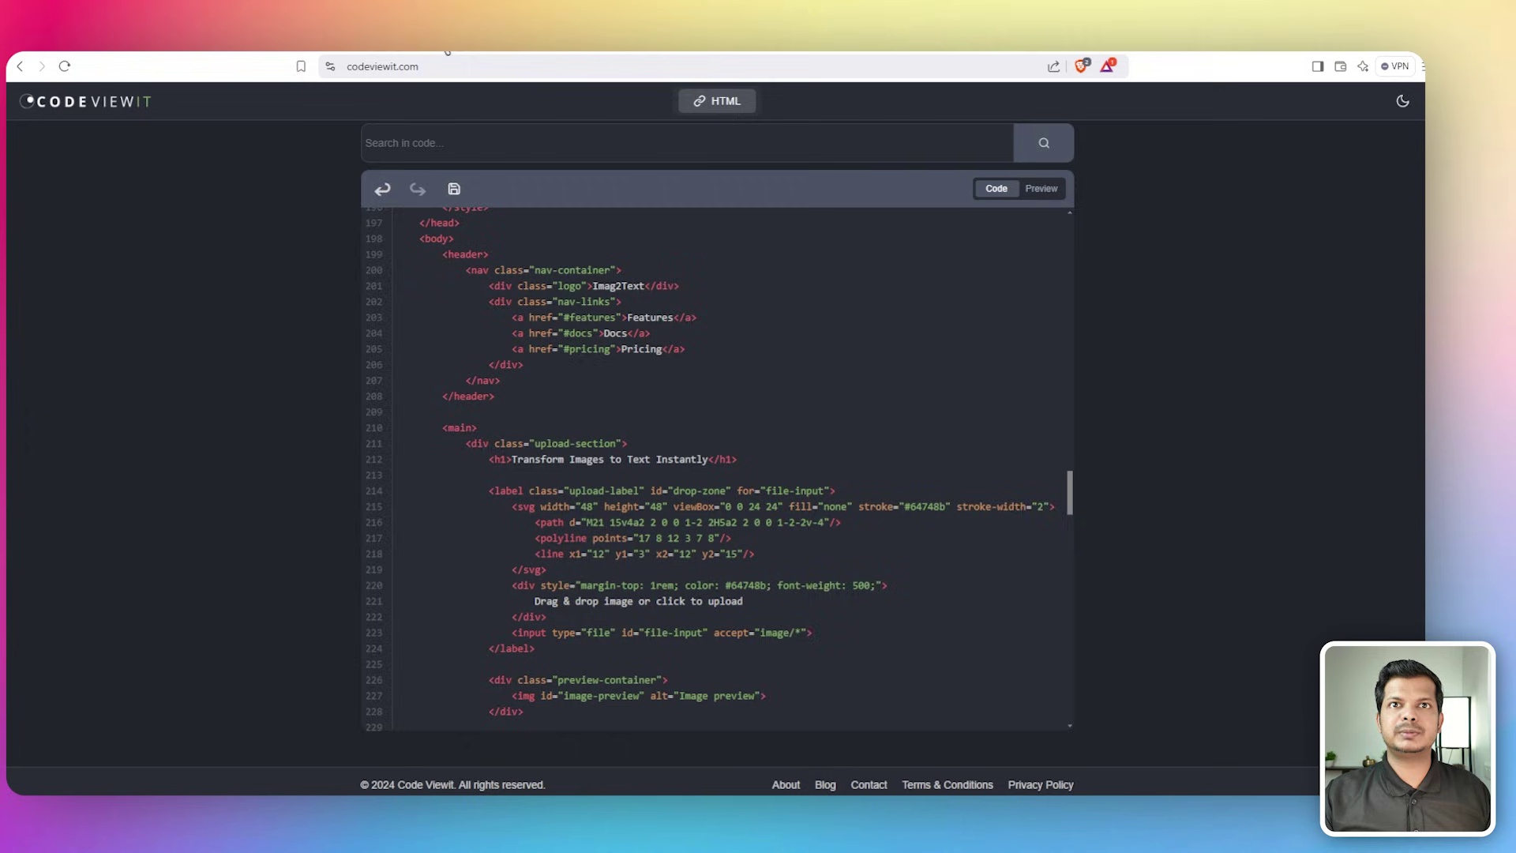
{"action": "scroll", "coordinate": [675, 499], "scroll_direction": "down", "scroll_amount": 20}
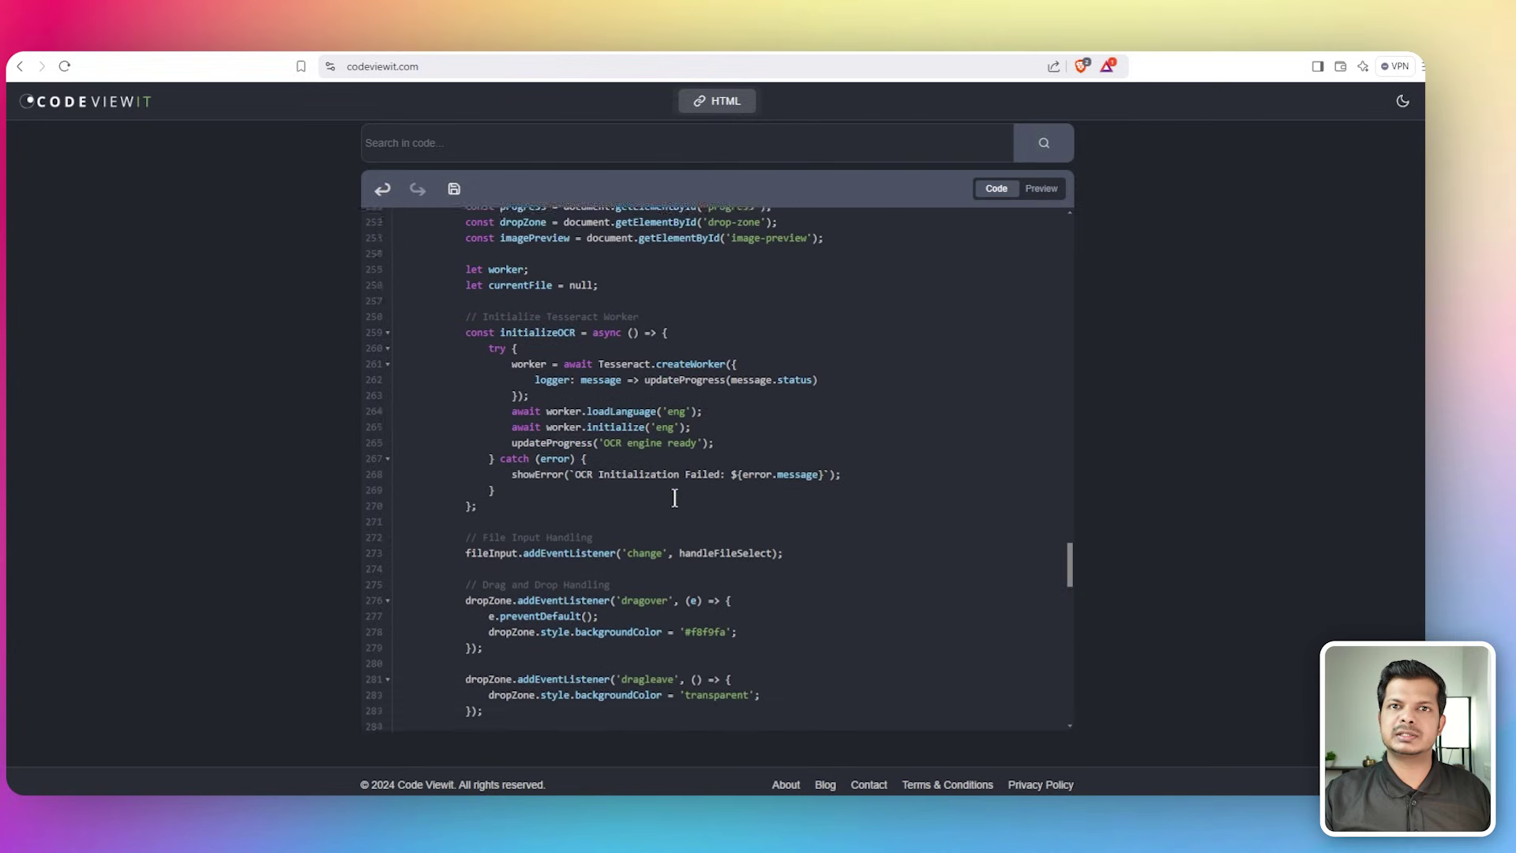
{"action": "scroll", "coordinate": [673, 502], "scroll_direction": "down", "scroll_amount": 6}
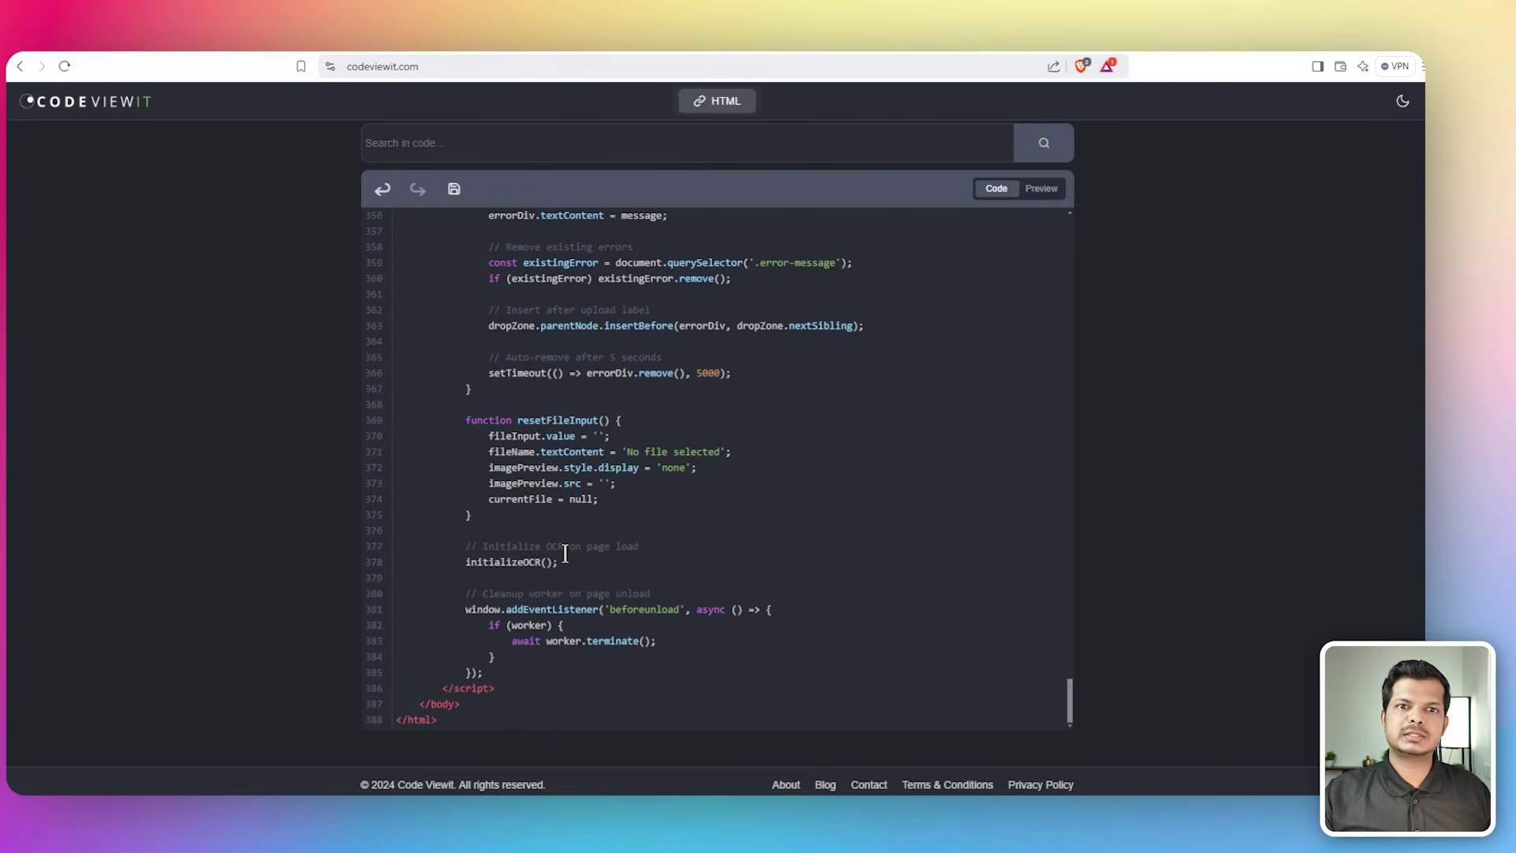
{"action": "left_click_drag", "start_coordinate": [484, 671], "coordinate": [355, 293]}
{"action": "key", "text": "ctrl+v"}
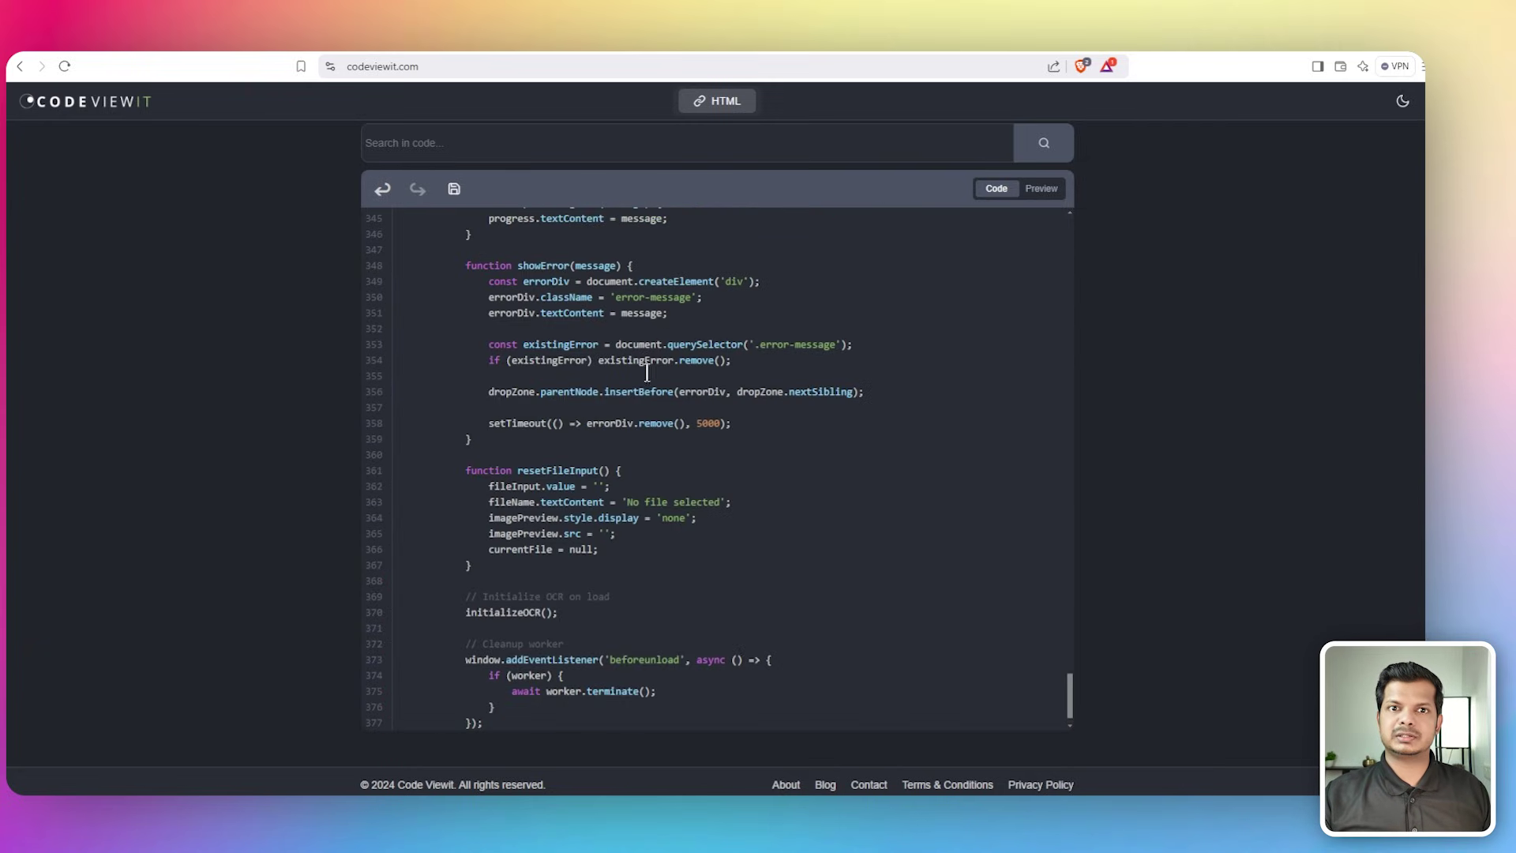
{"action": "scroll", "coordinate": [634, 395], "scroll_direction": "up", "scroll_amount": 20}
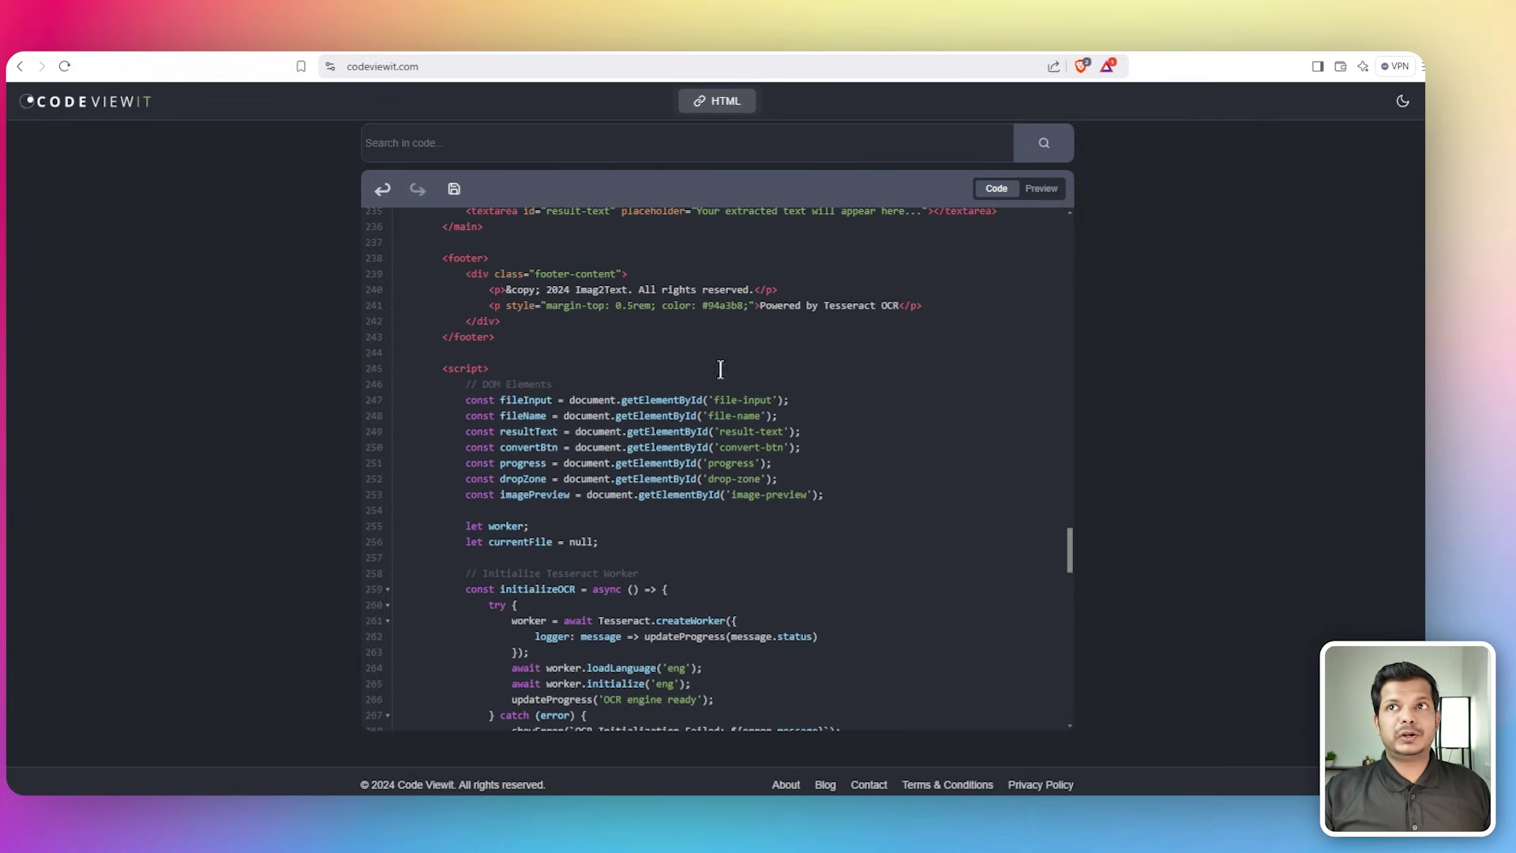
Render the corrected Img2Text site full screen and upload the DeepSeek paper image
{"action": "left_click", "coordinate": [1041, 196]}
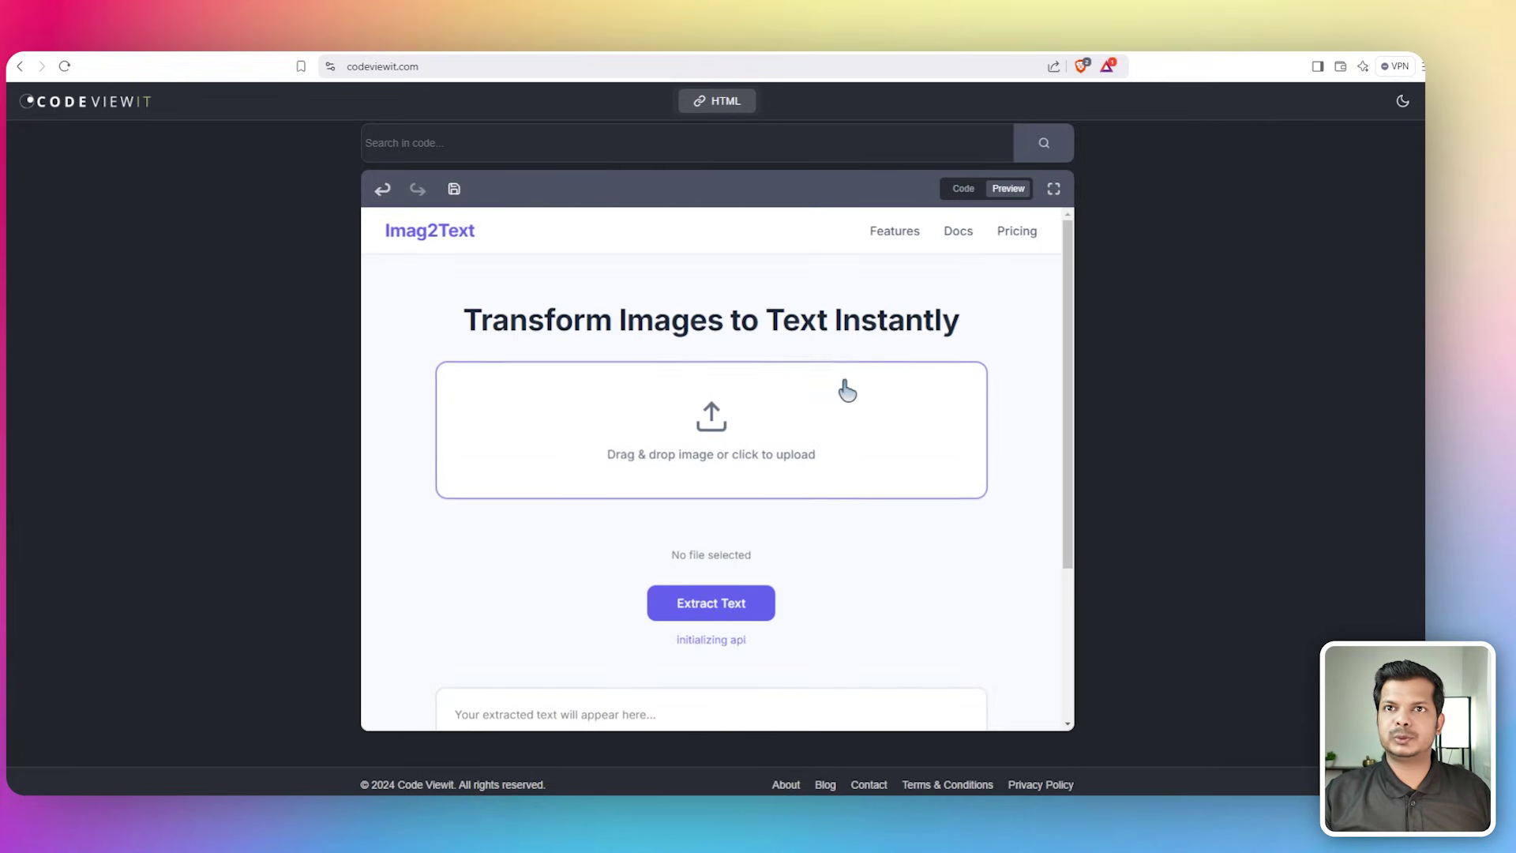
{"action": "left_click", "coordinate": [1053, 191]}
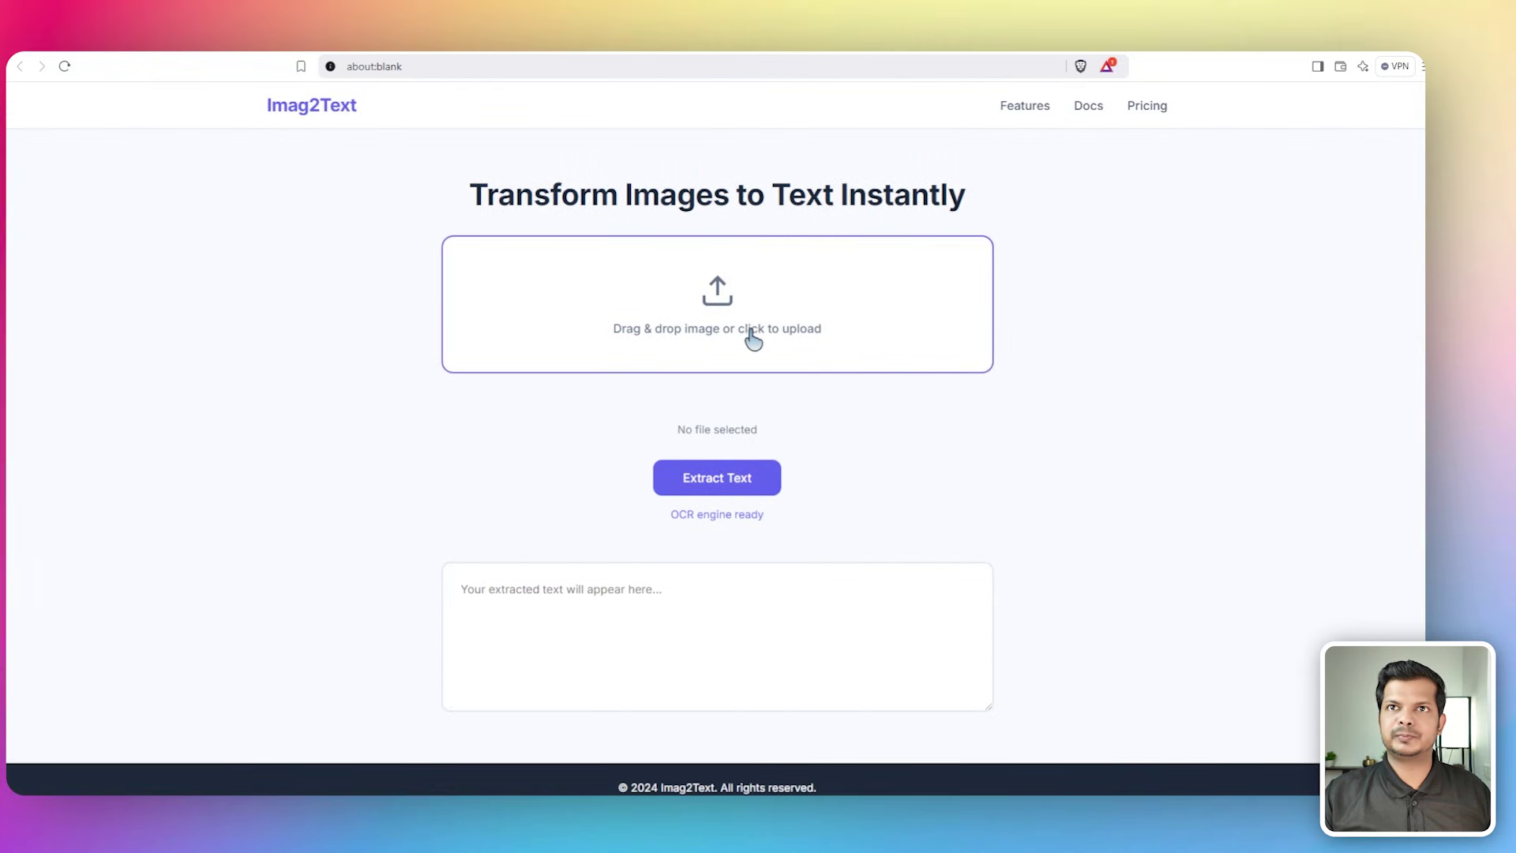
{"action": "left_click", "coordinate": [805, 315]}
{"action": "left_click", "coordinate": [359, 438]}
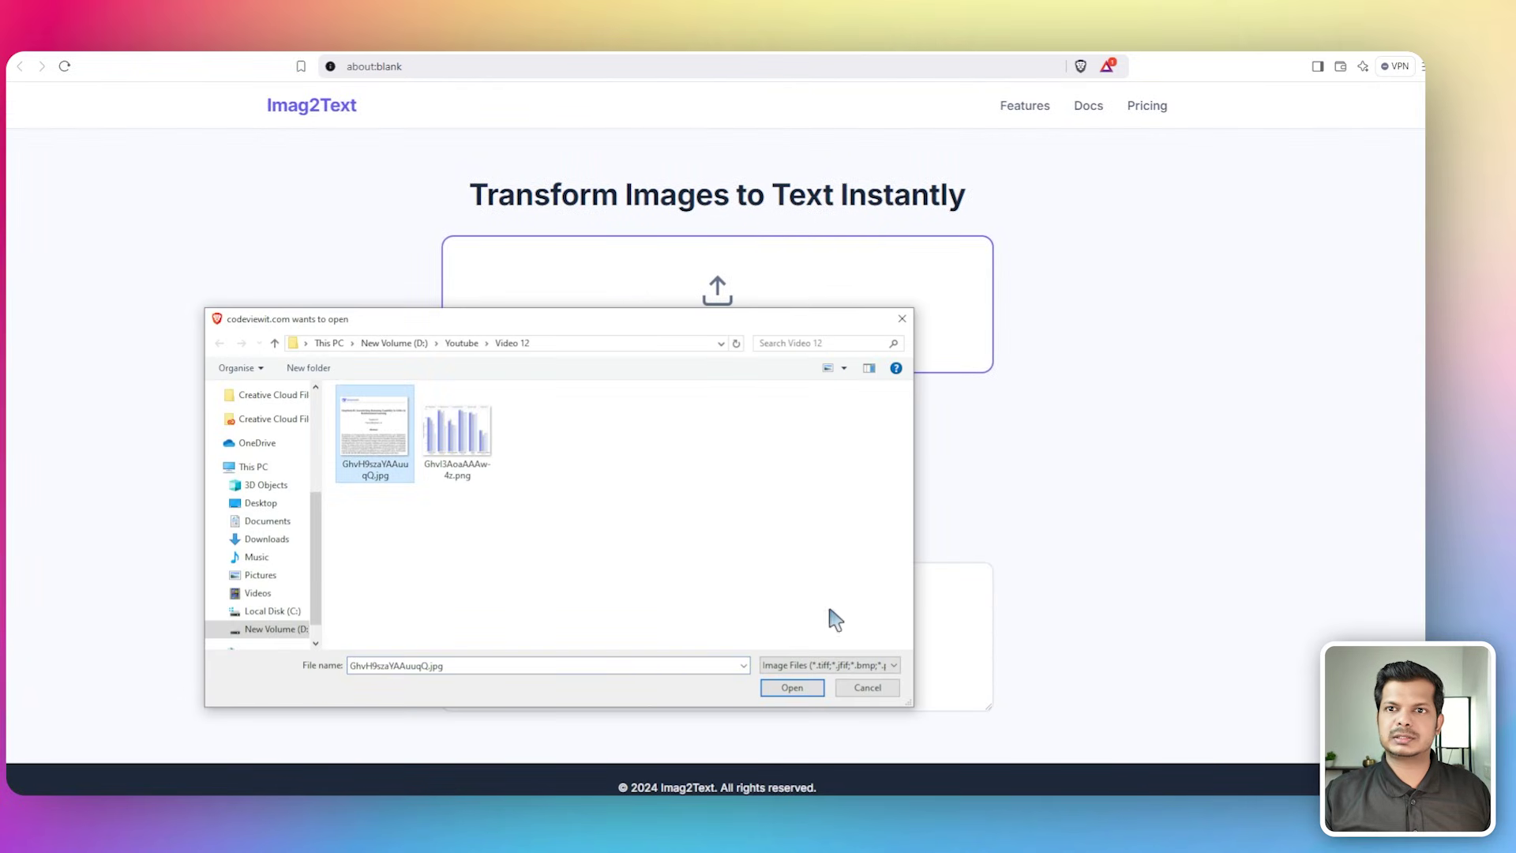
{"action": "left_click", "coordinate": [817, 689]}
{"action": "scroll", "coordinate": [915, 506], "scroll_direction": "down", "scroll_amount": 6}
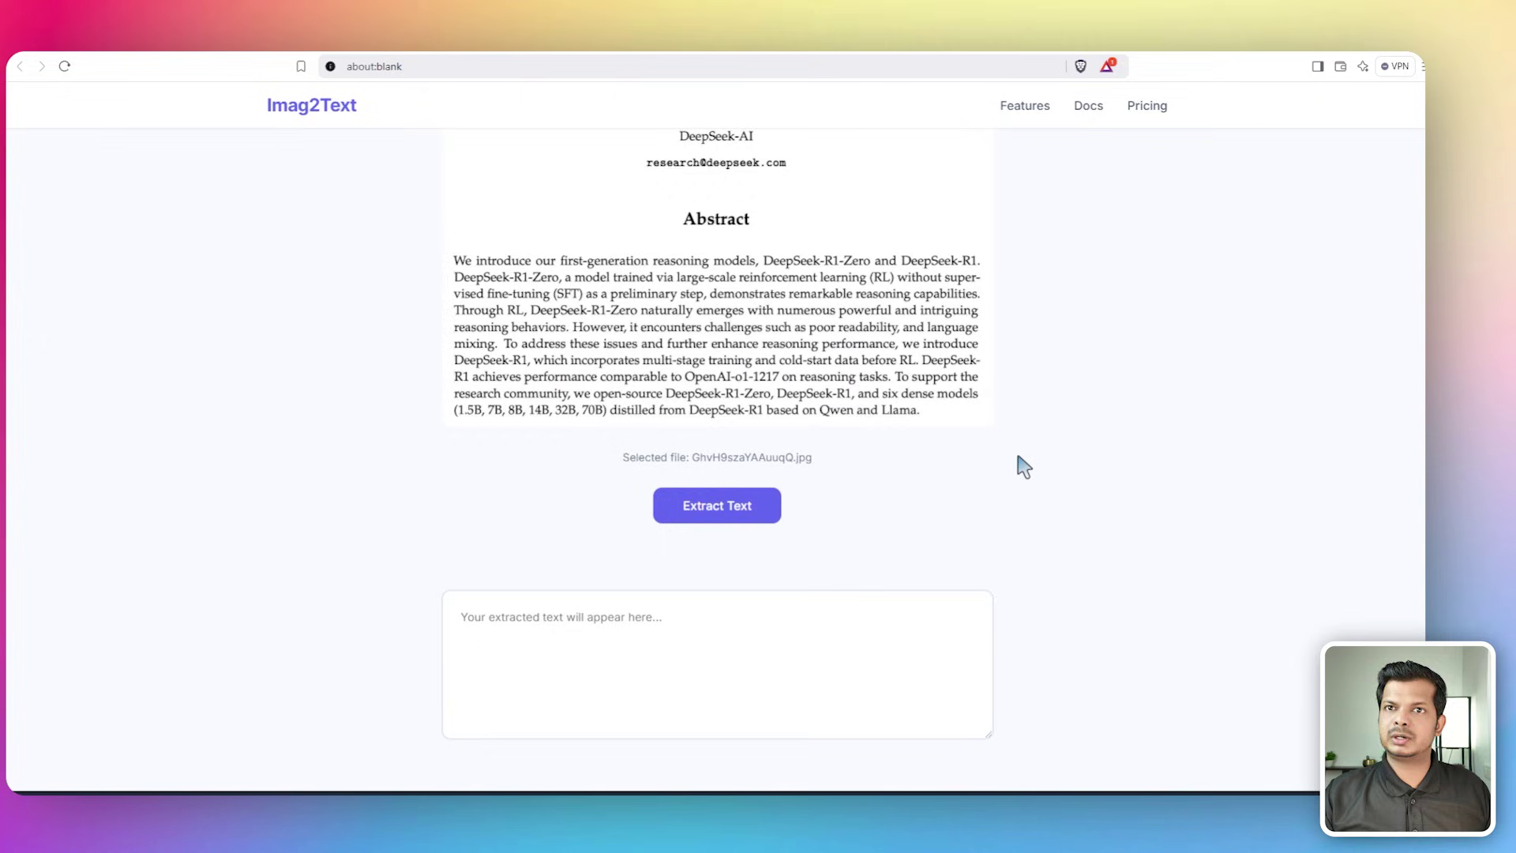
Run Extract Text on the uploaded paper image and check the extracted result
{"action": "left_click", "coordinate": [730, 451]}
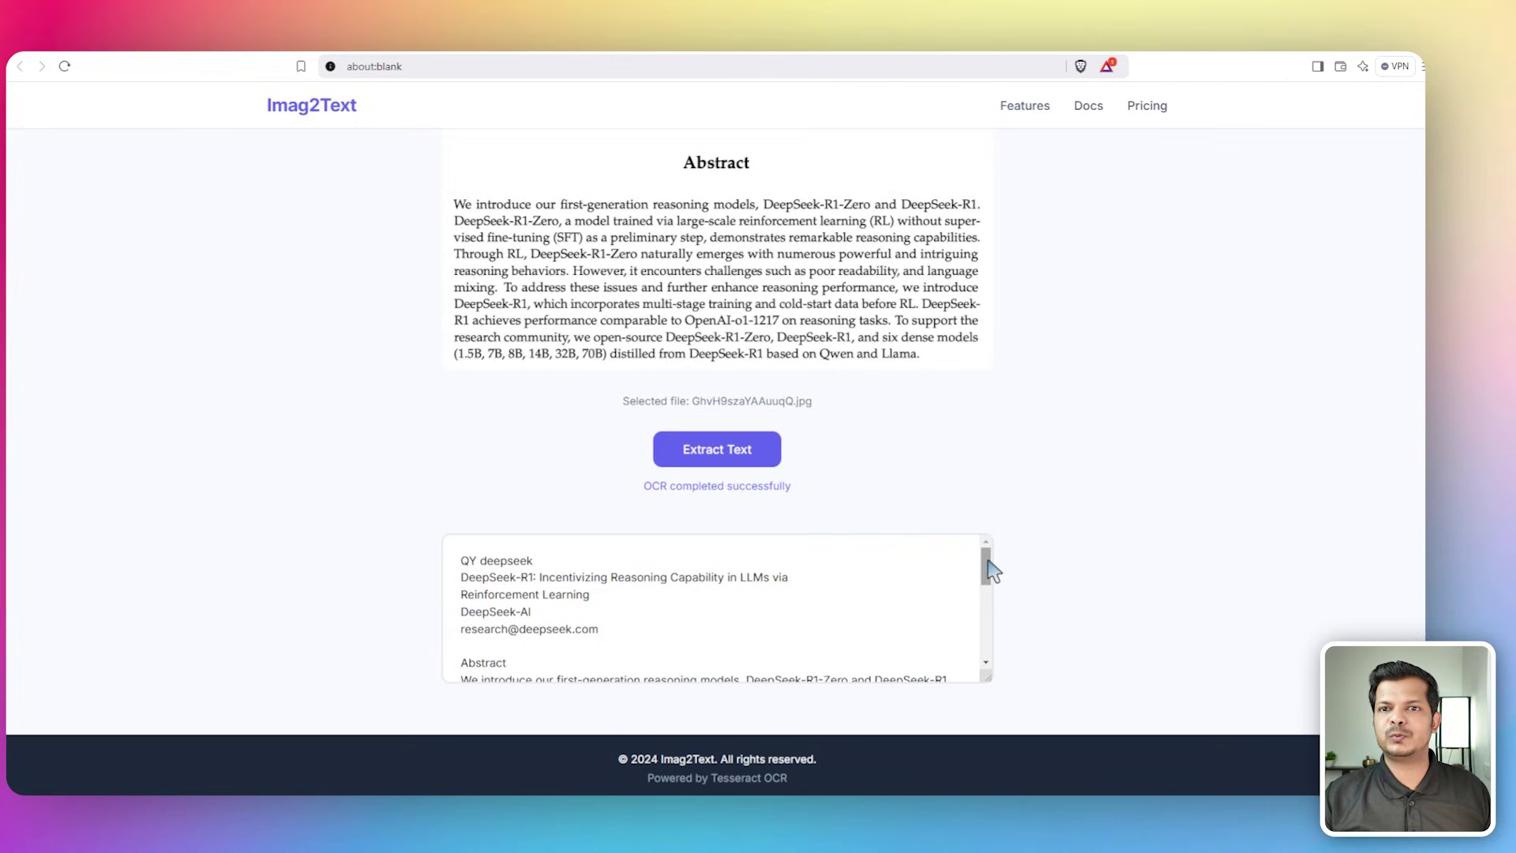
{"action": "left_click_drag", "start_coordinate": [989, 562], "coordinate": [997, 399]}
{"action": "scroll", "coordinate": [1039, 419], "scroll_direction": "up", "scroll_amount": 6}
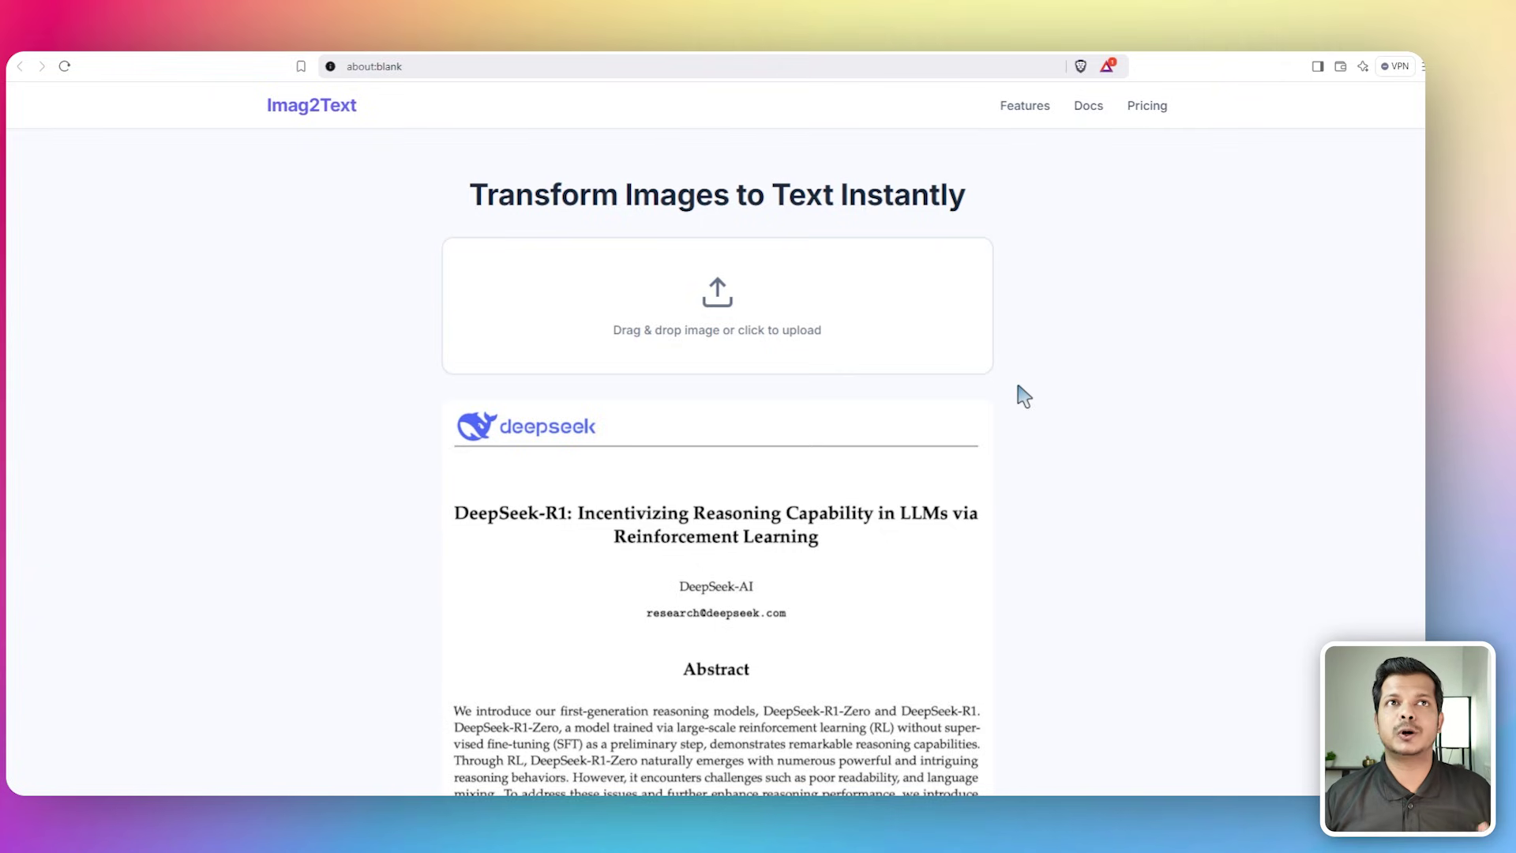
{"action": "scroll", "coordinate": [1024, 395], "scroll_direction": "down", "scroll_amount": 5}
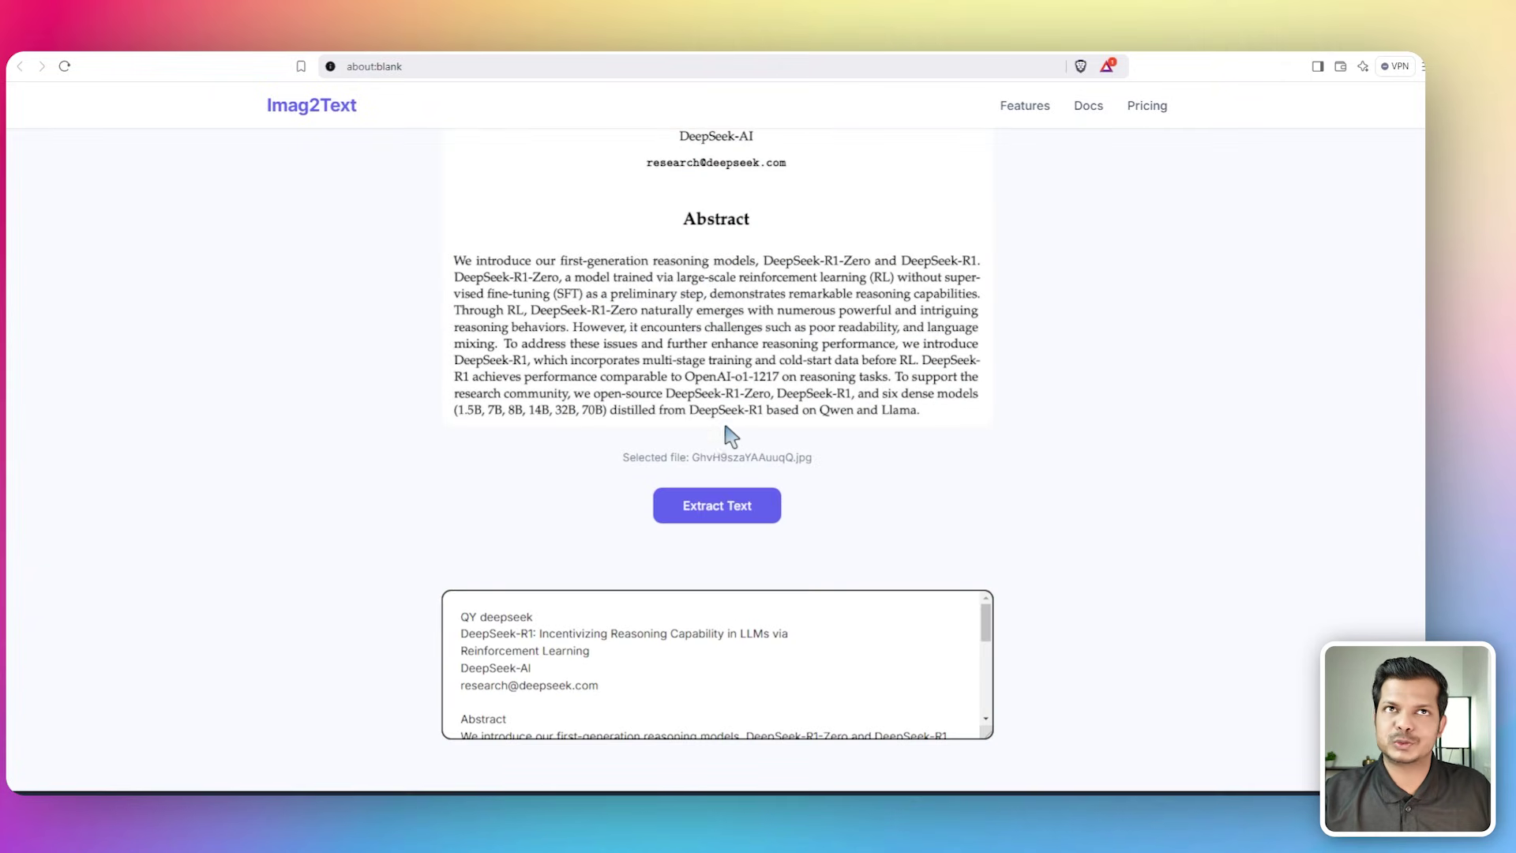